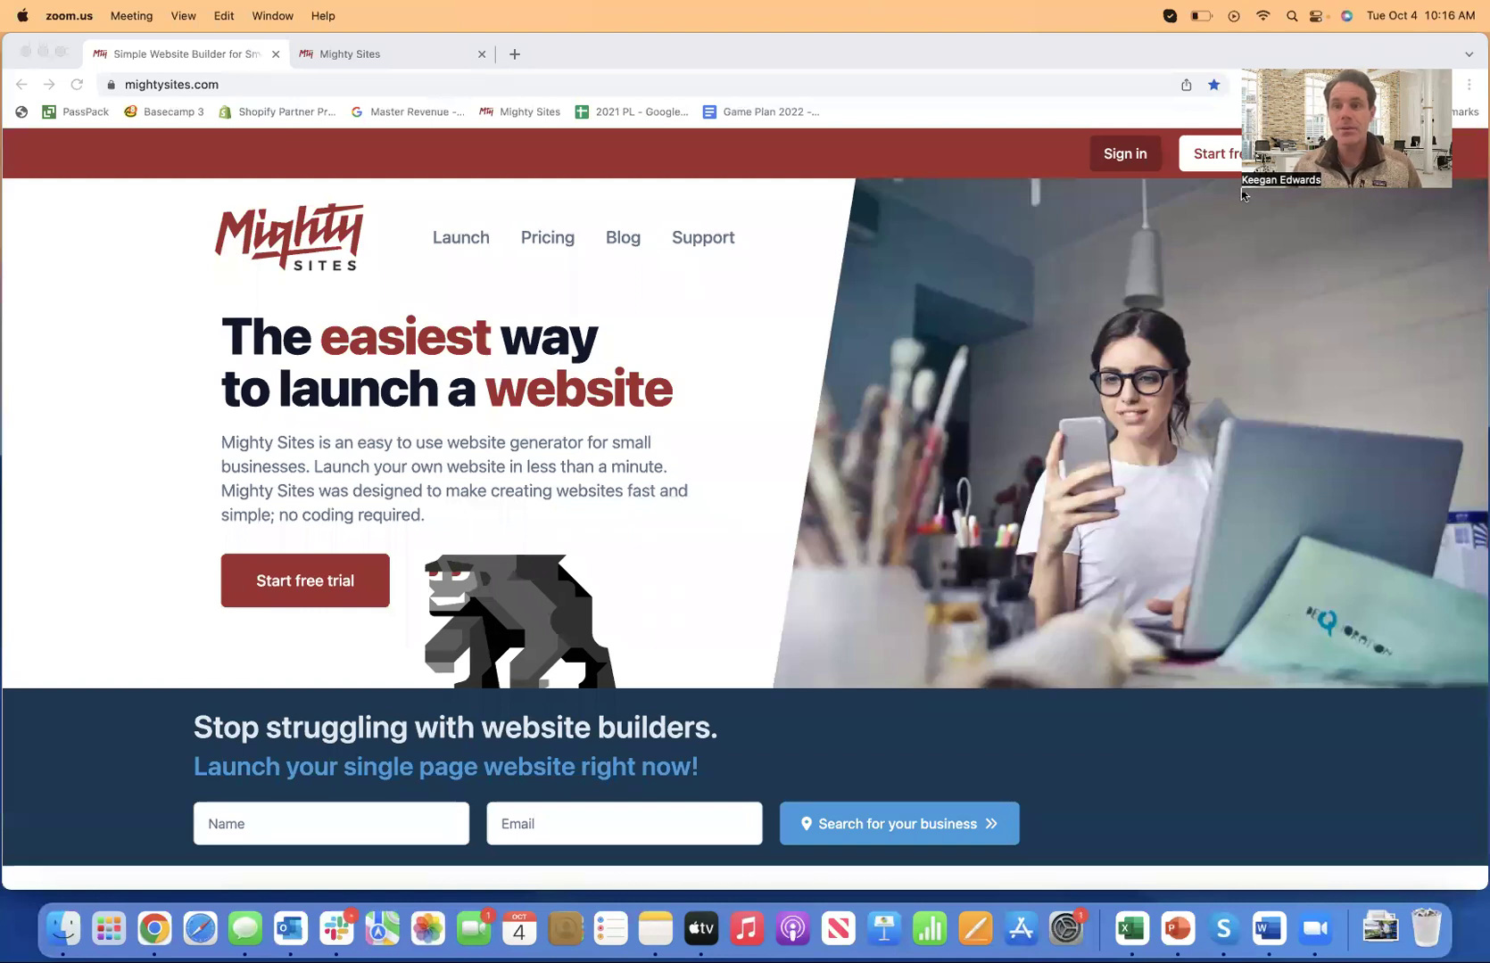
# Scroll down the industry template grid toward the House Cleaning Service tile.
pyautogui.moveTo(1100, 274); pyautogui.dragTo(1091, 277)
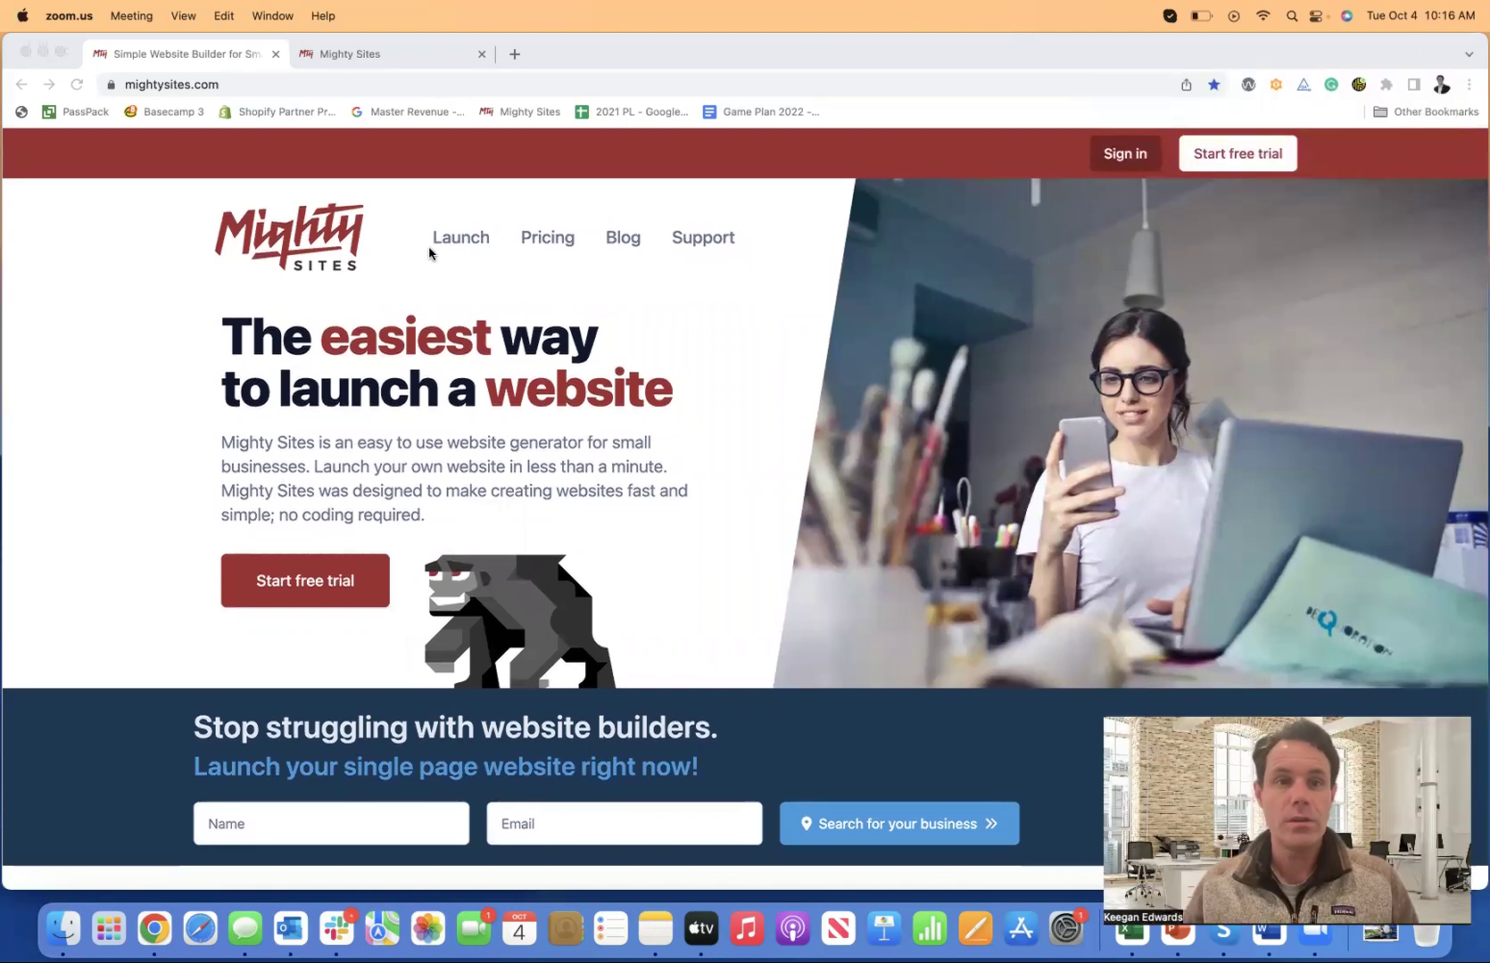
pyautogui.scroll(-20, 625, 524)
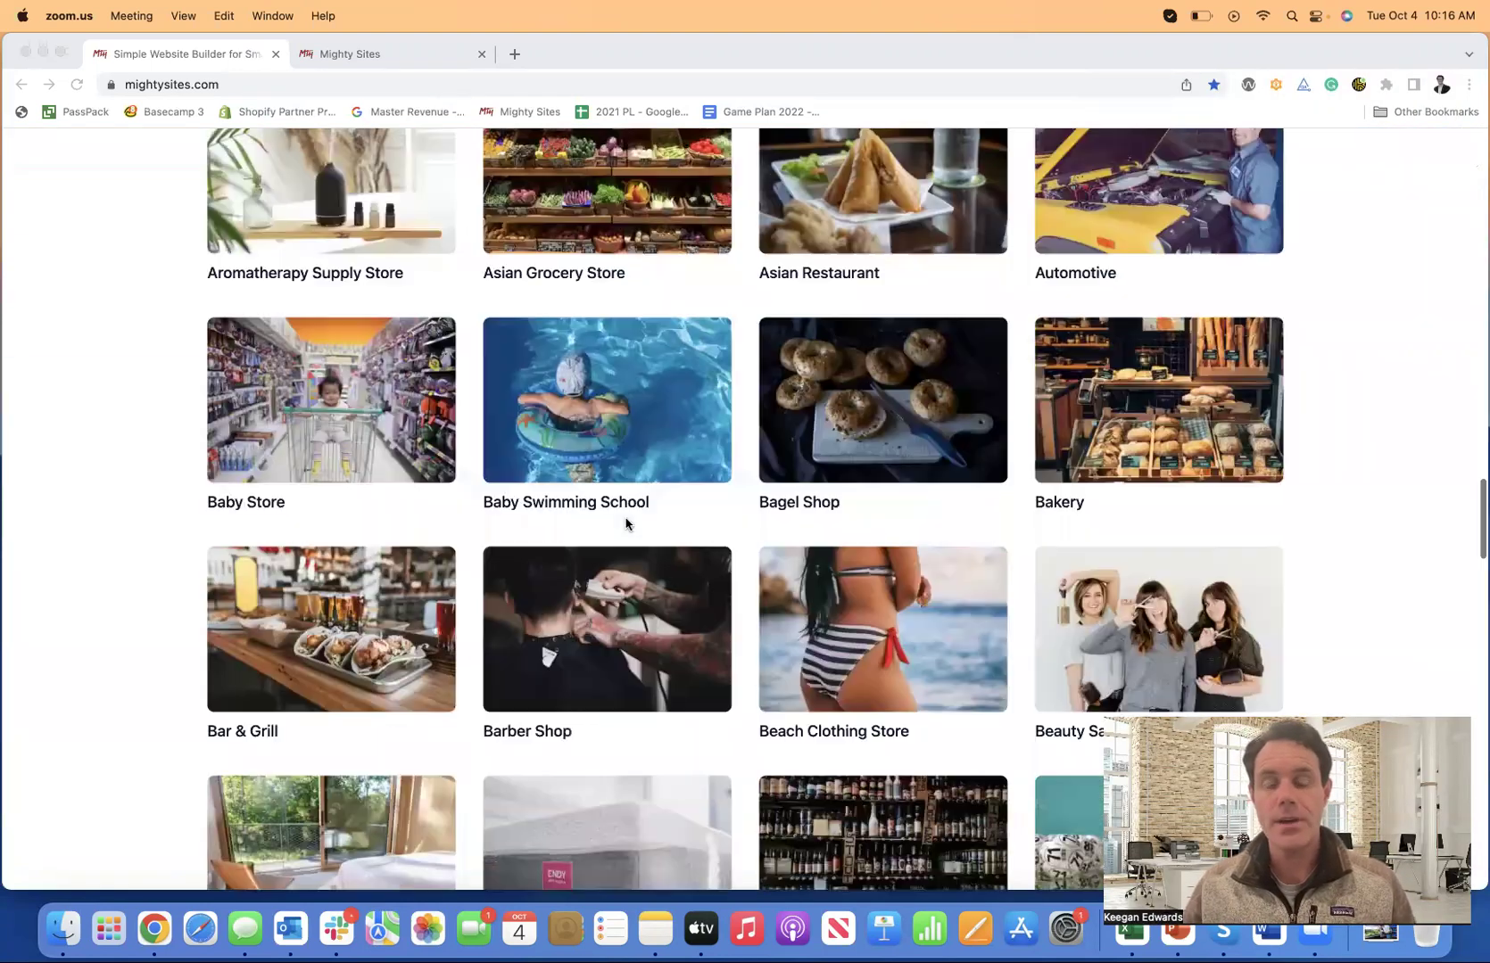
pyautogui.scroll(-10, 625, 523)
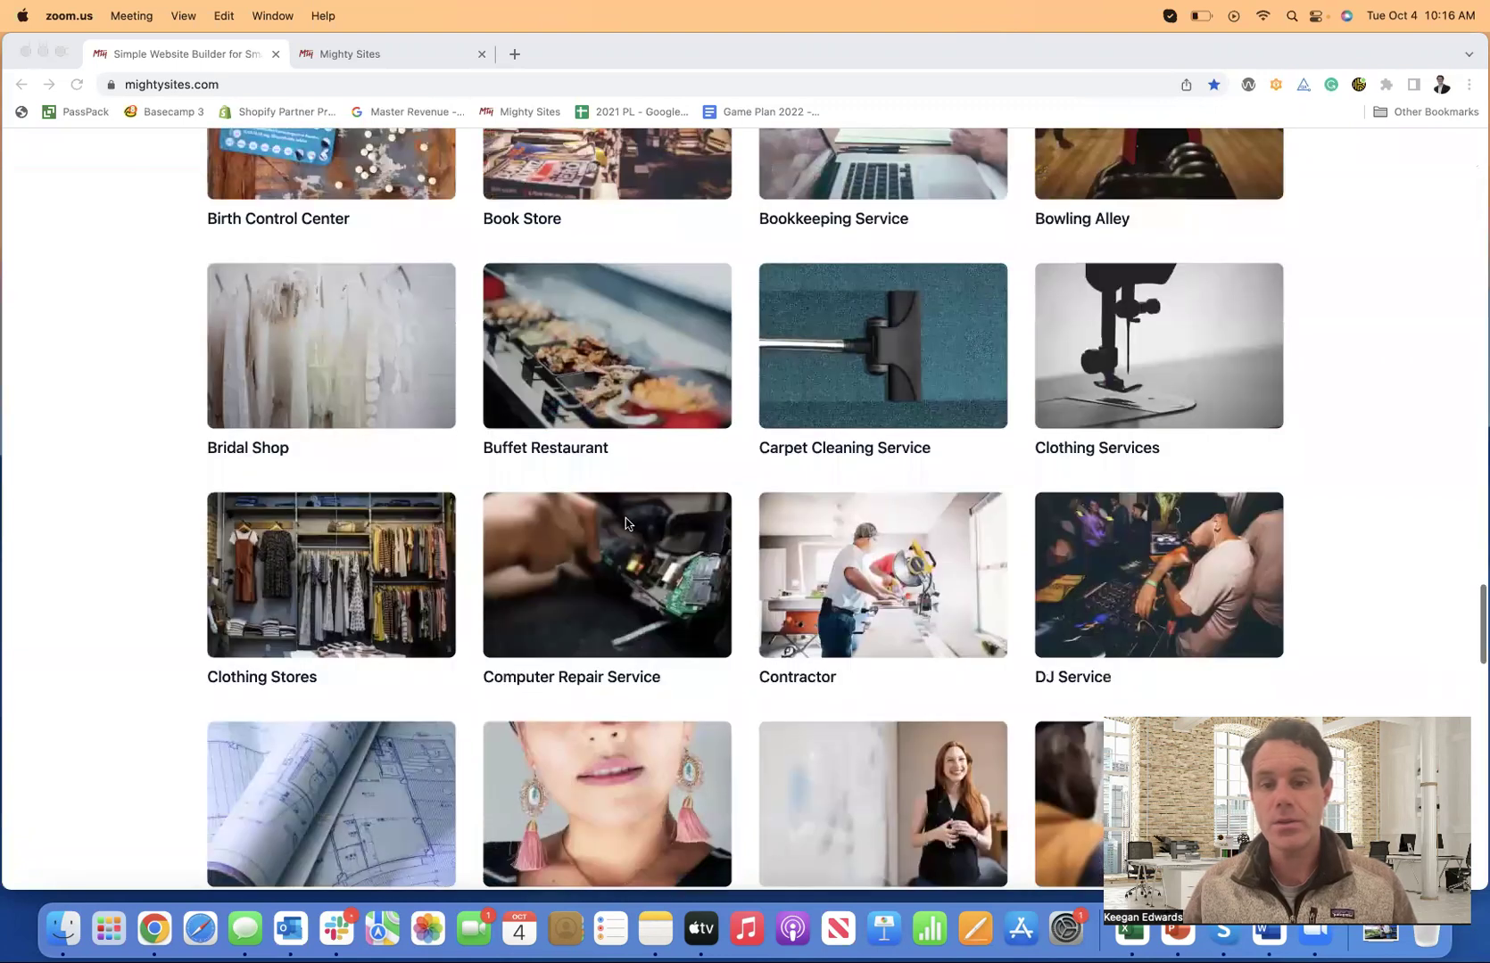
pyautogui.scroll(-8, 625, 523)
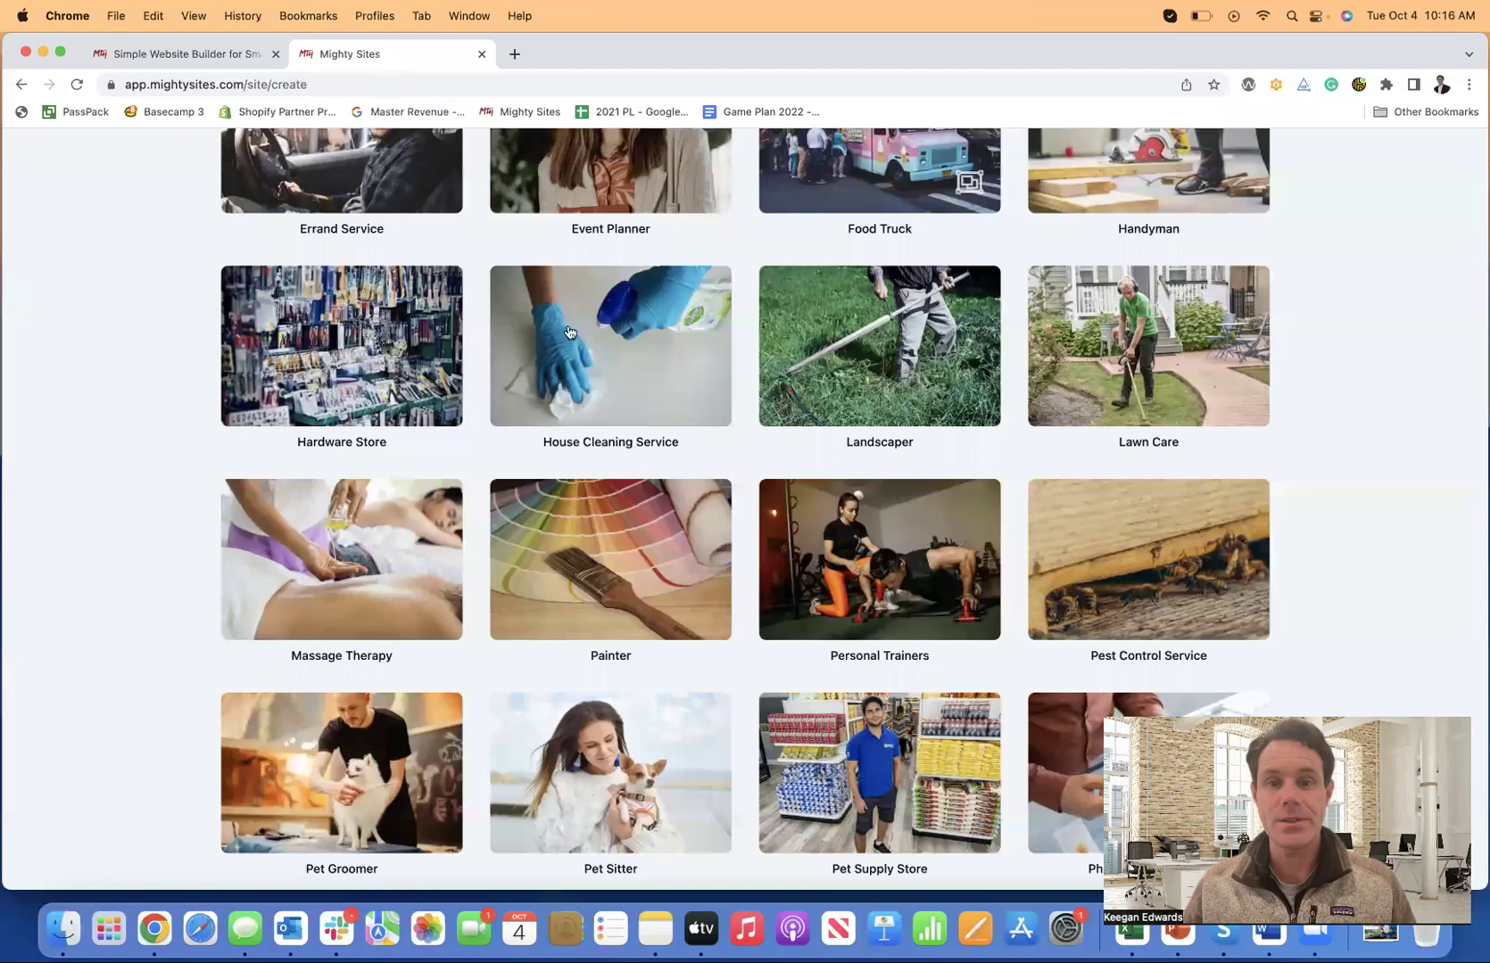
# Pick House Cleaning Service, search 'clean conscie' and select the Clean Conscience, Fox Street, Denver listing.
pyautogui.click(861, 467)
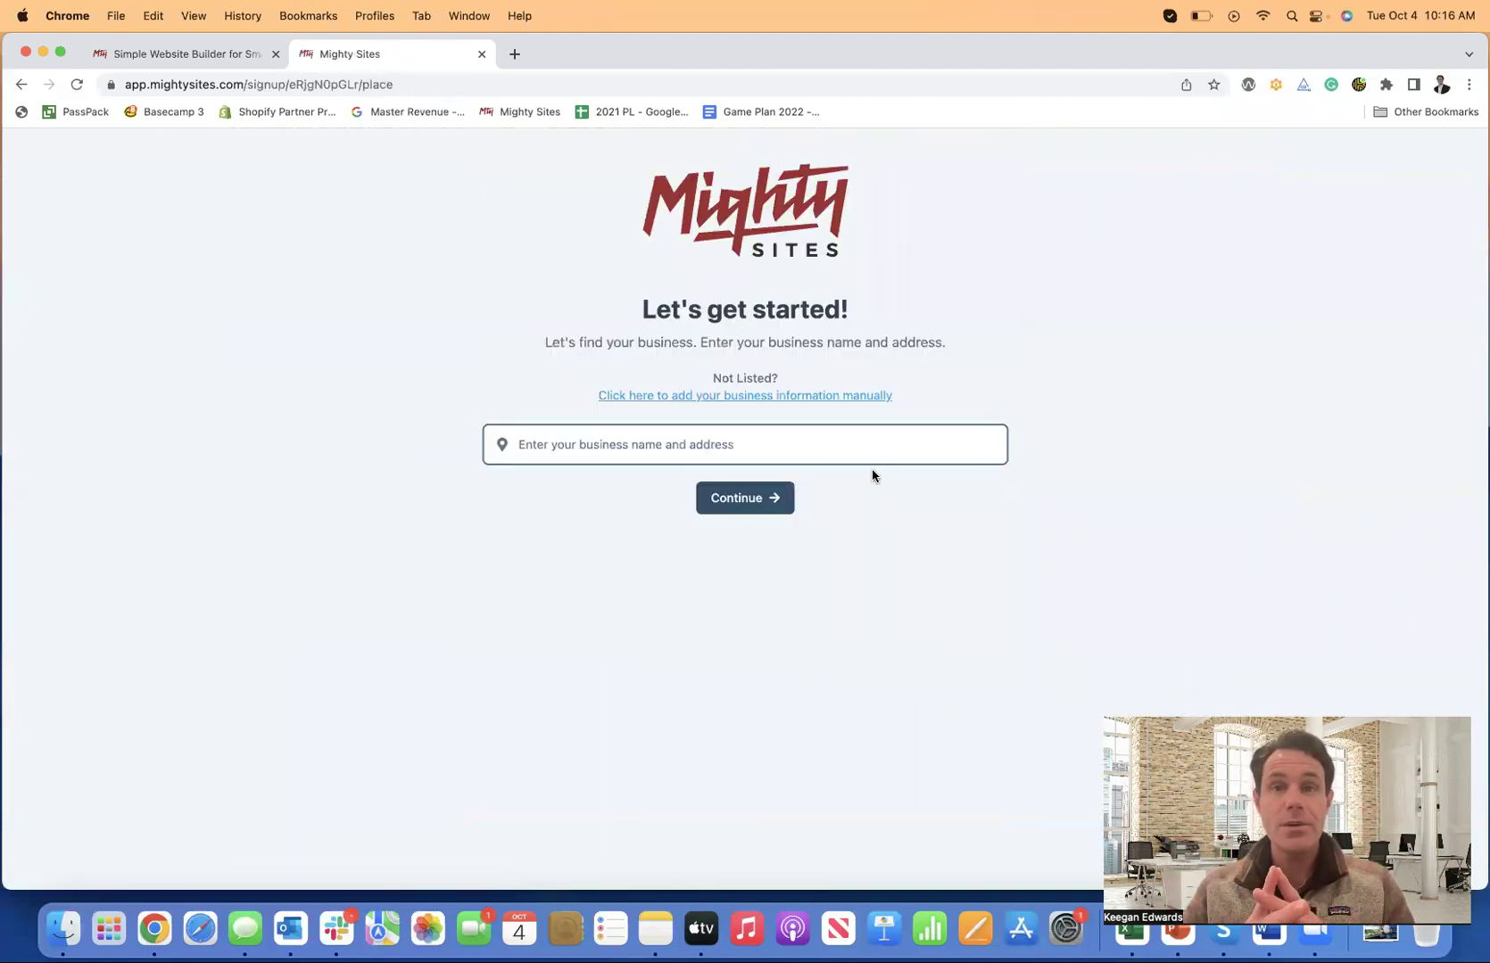
pyautogui.write('c')
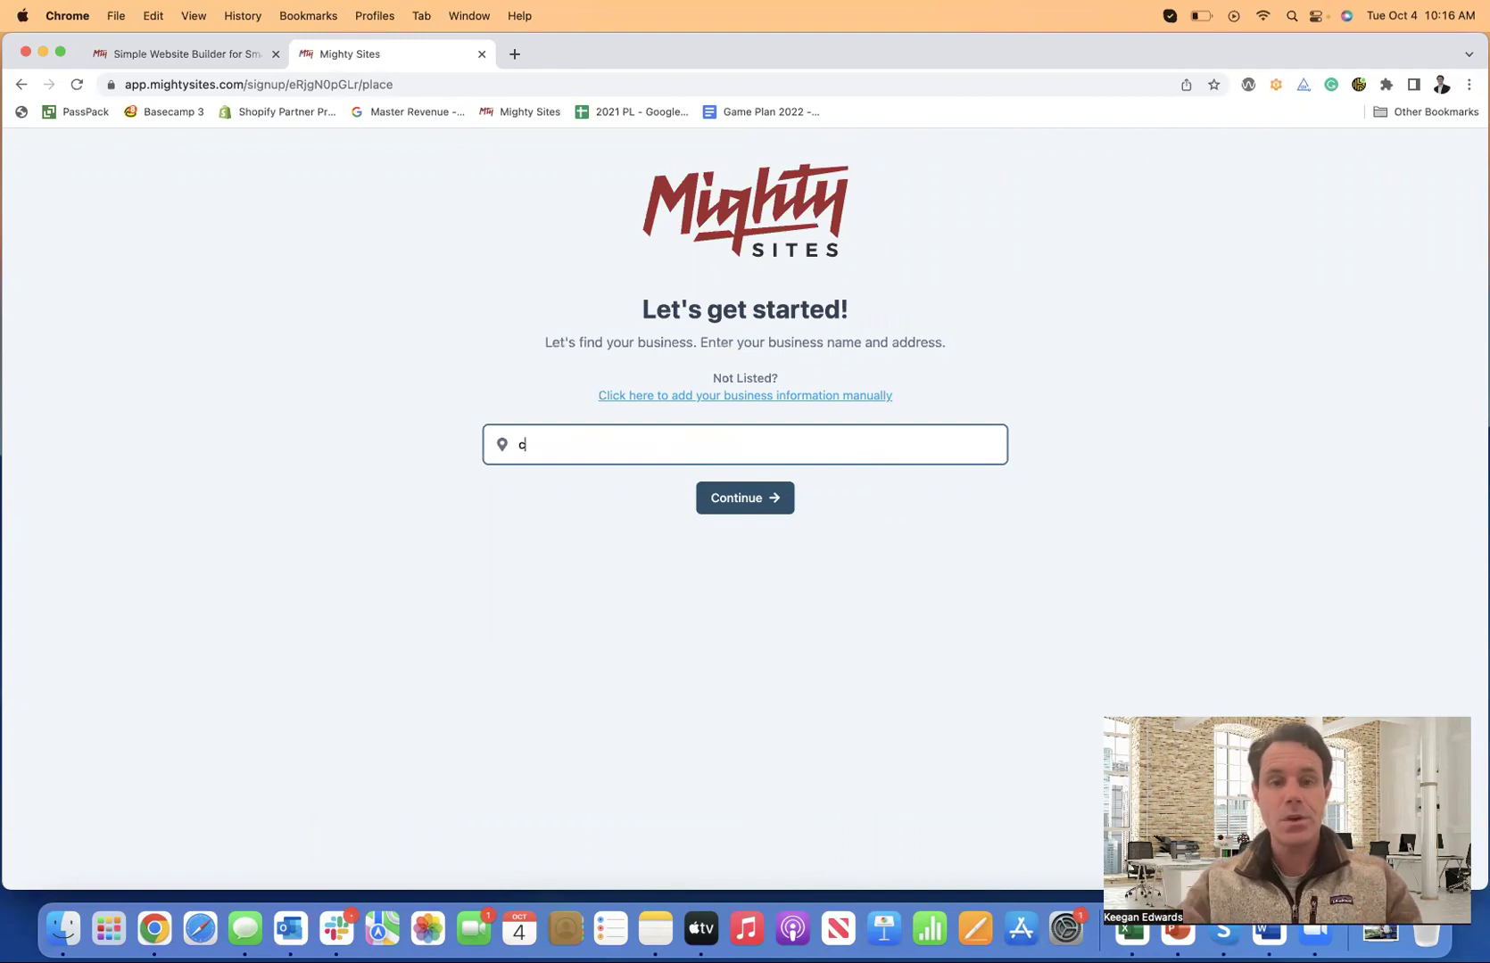
pyautogui.write('lean conscie')
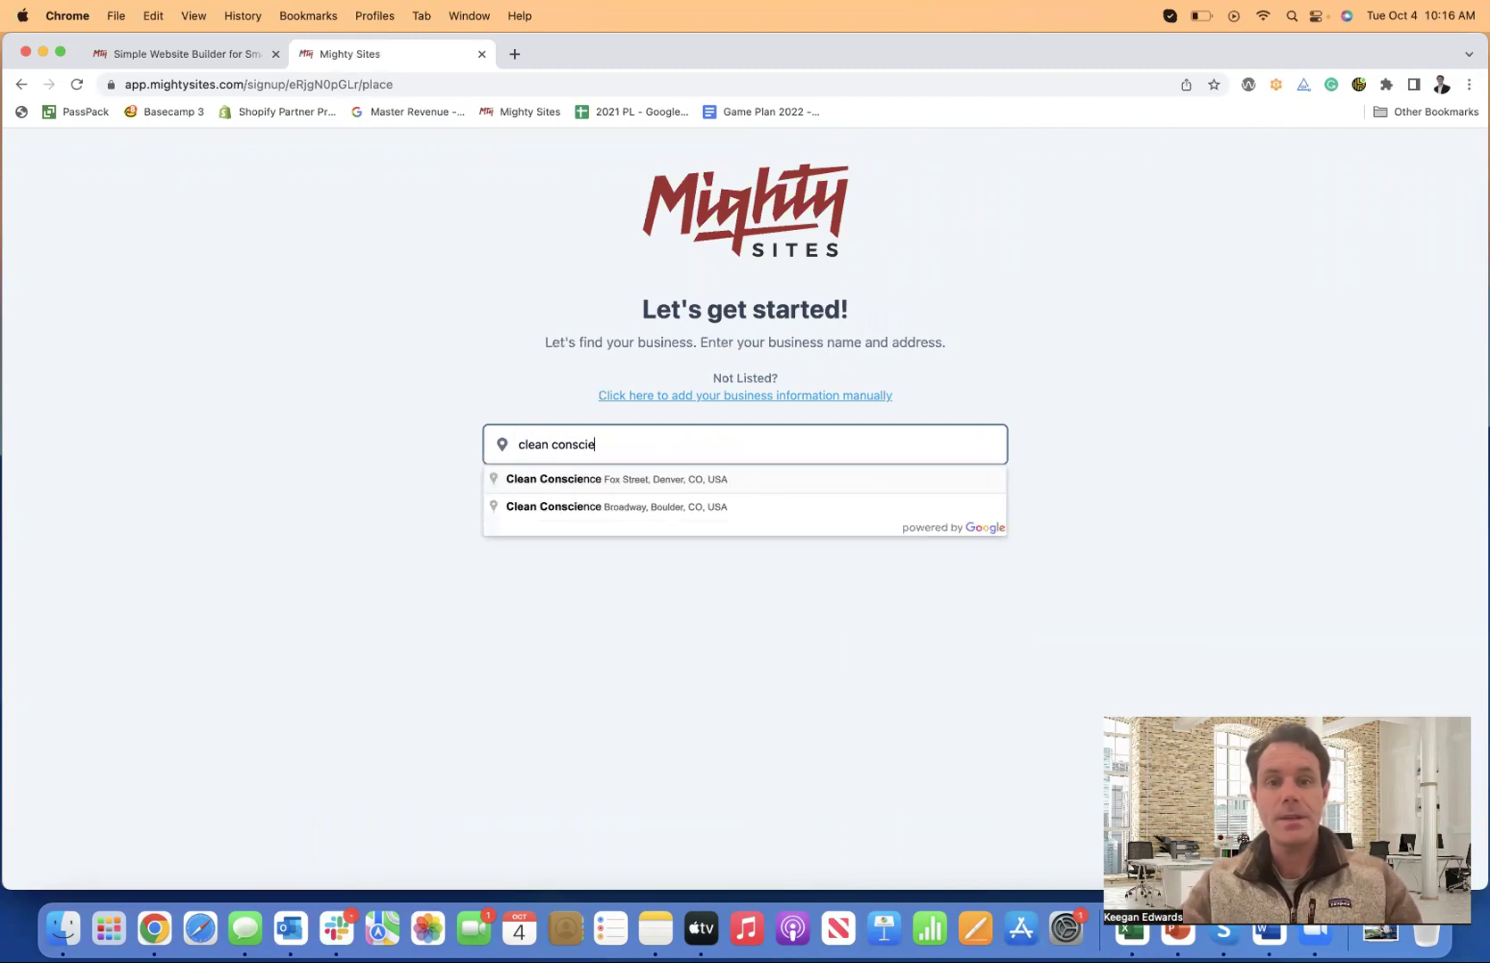
pyautogui.click(675, 489)
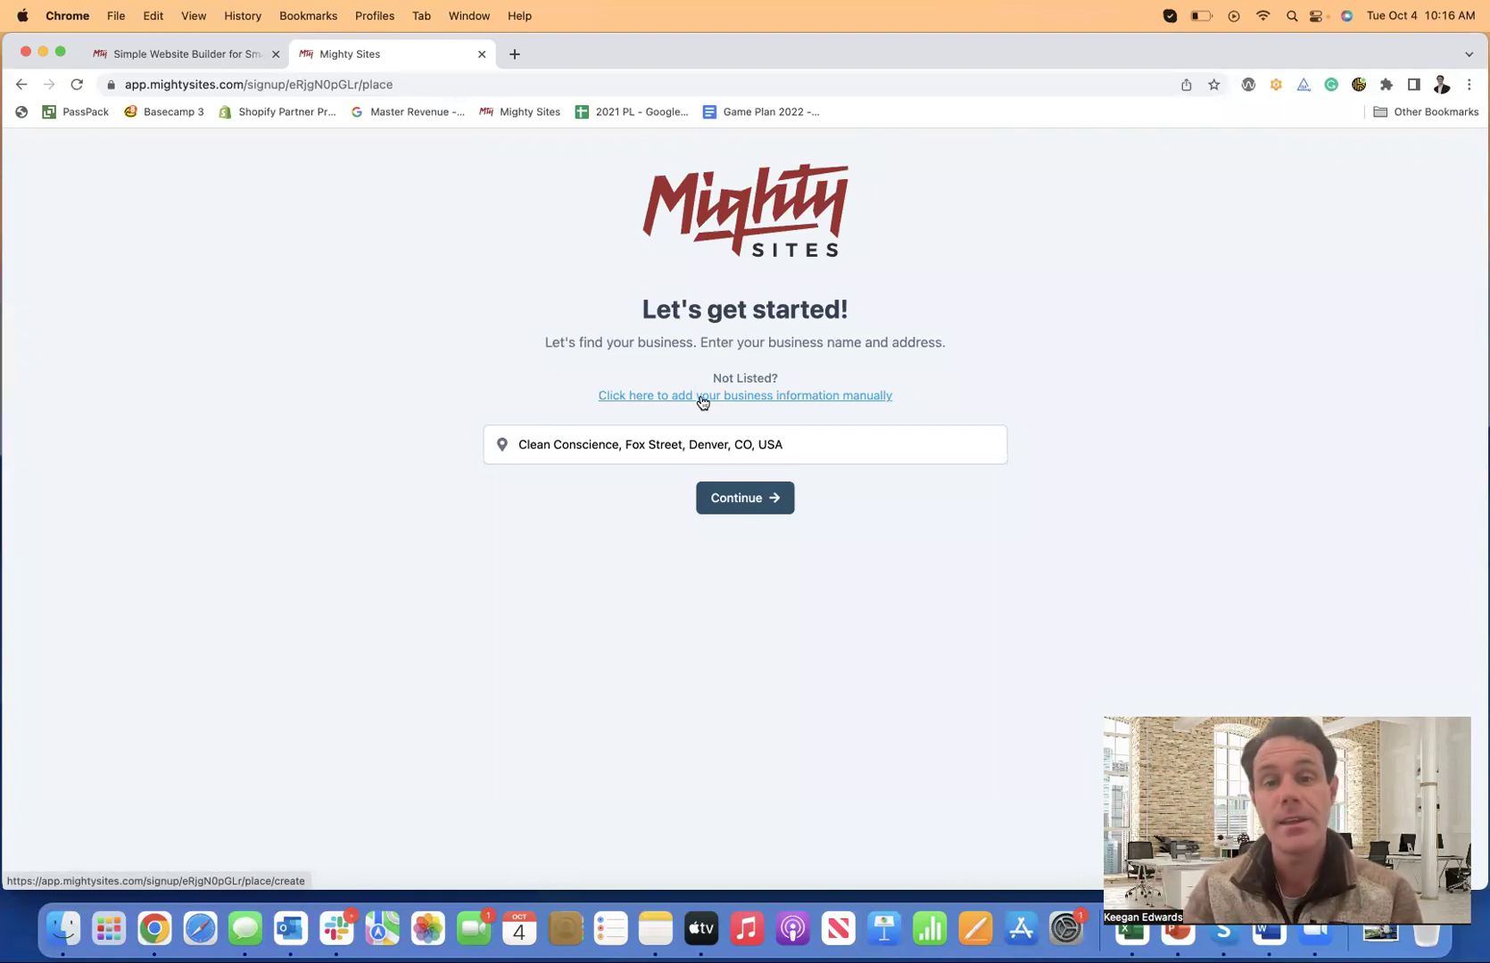
# Continue with the Clean Conscience listing and open its location details on the summary page.
pyautogui.click(736, 505)
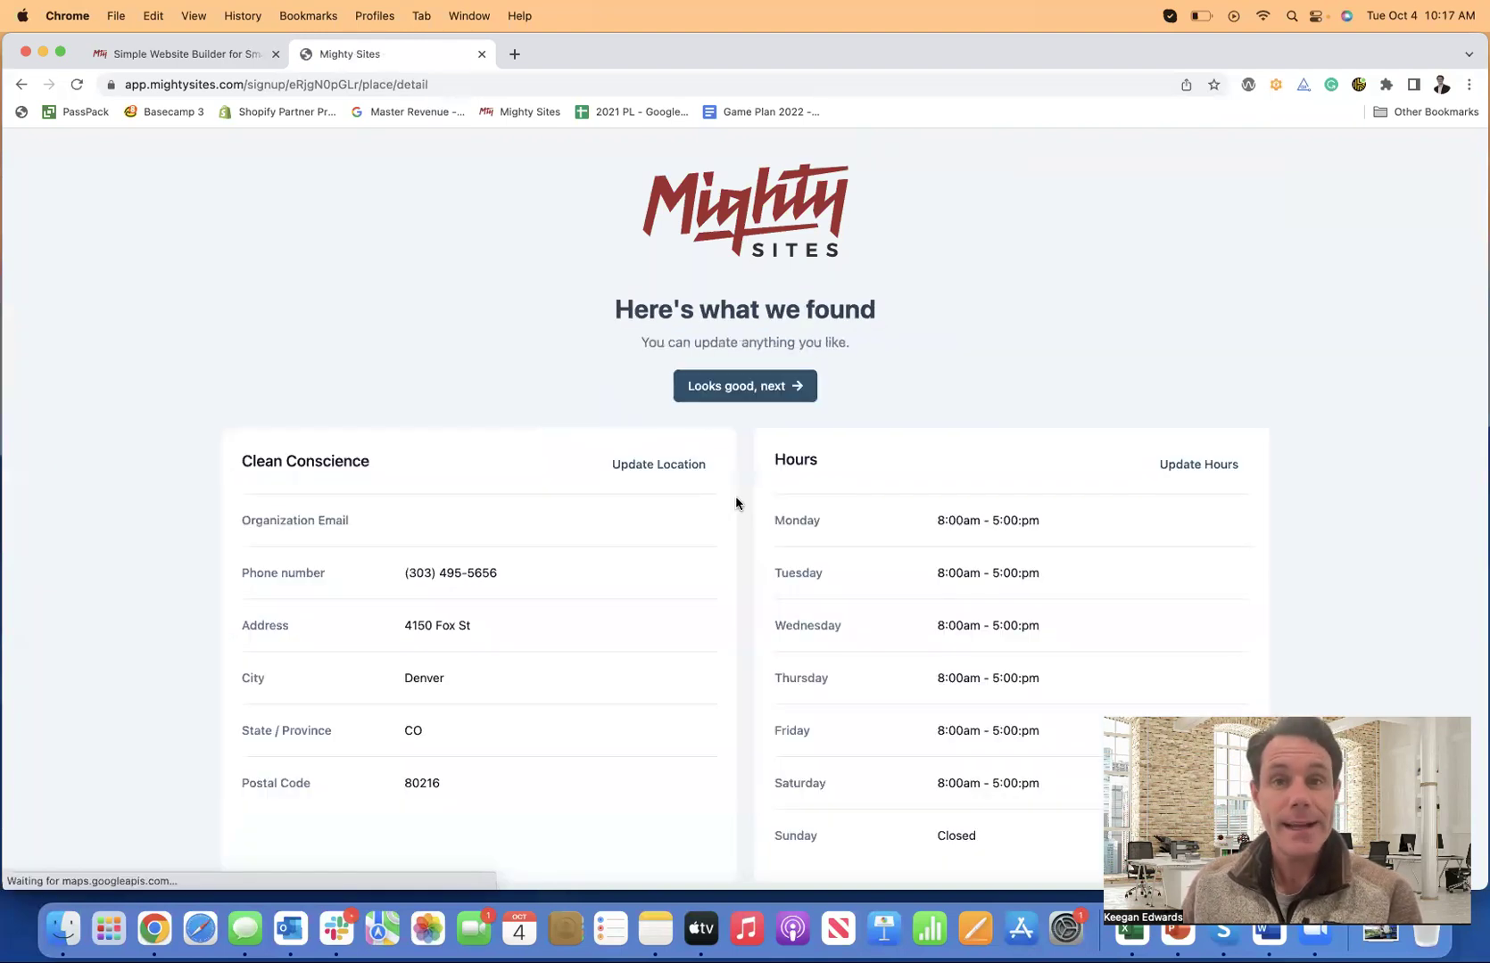
pyautogui.scroll(-1, 652, 457)
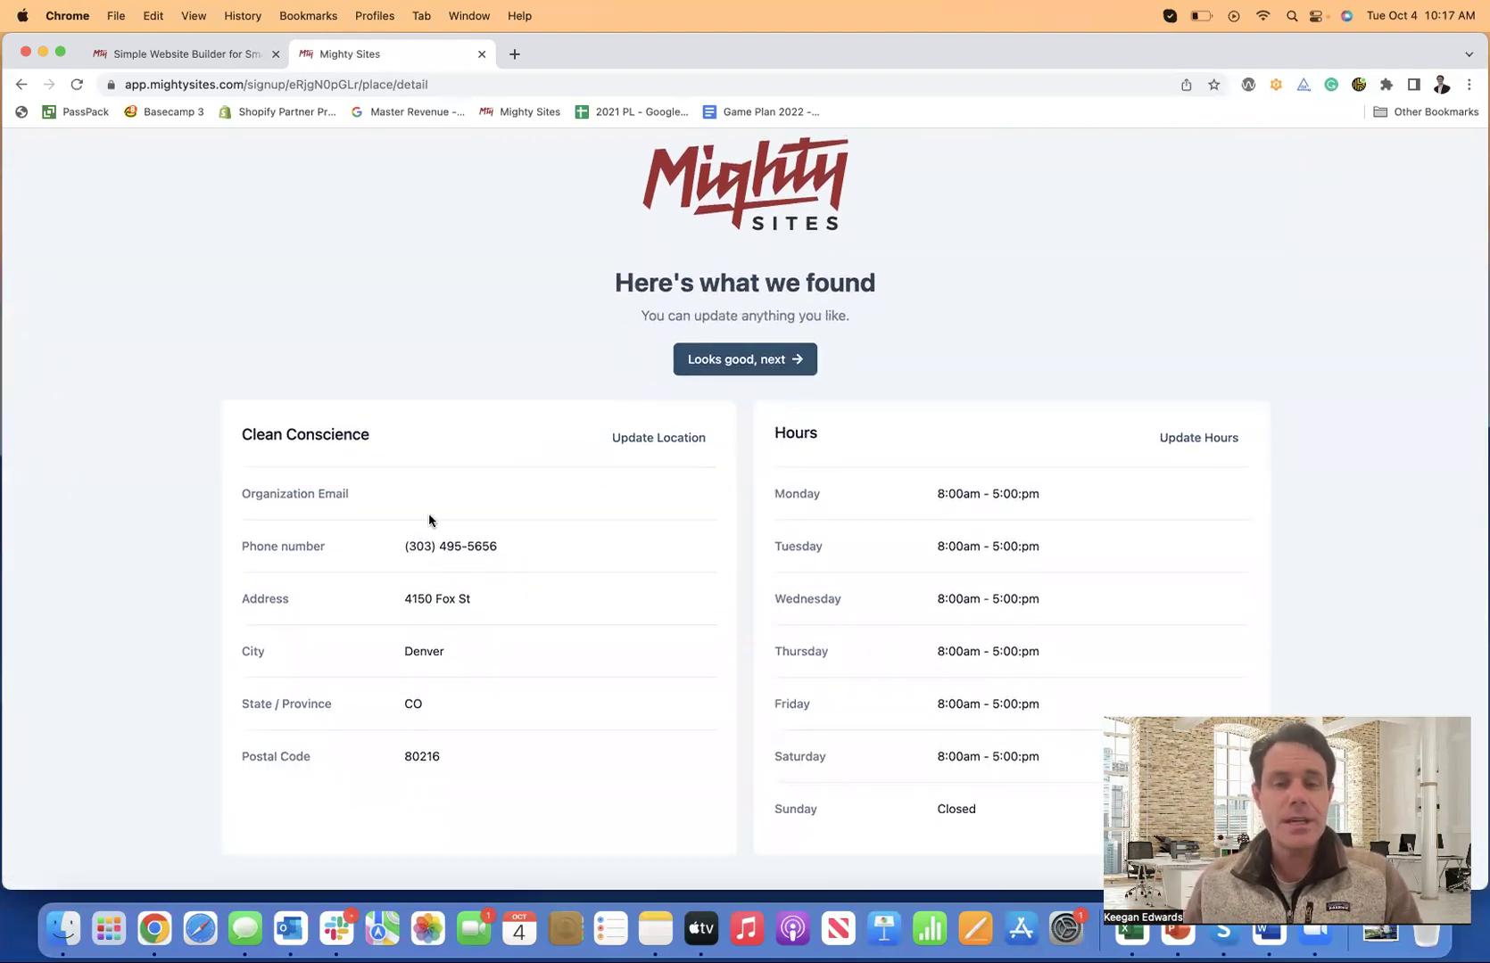
pyautogui.click(658, 437)
pyautogui.scroll(-3, 332, 561)
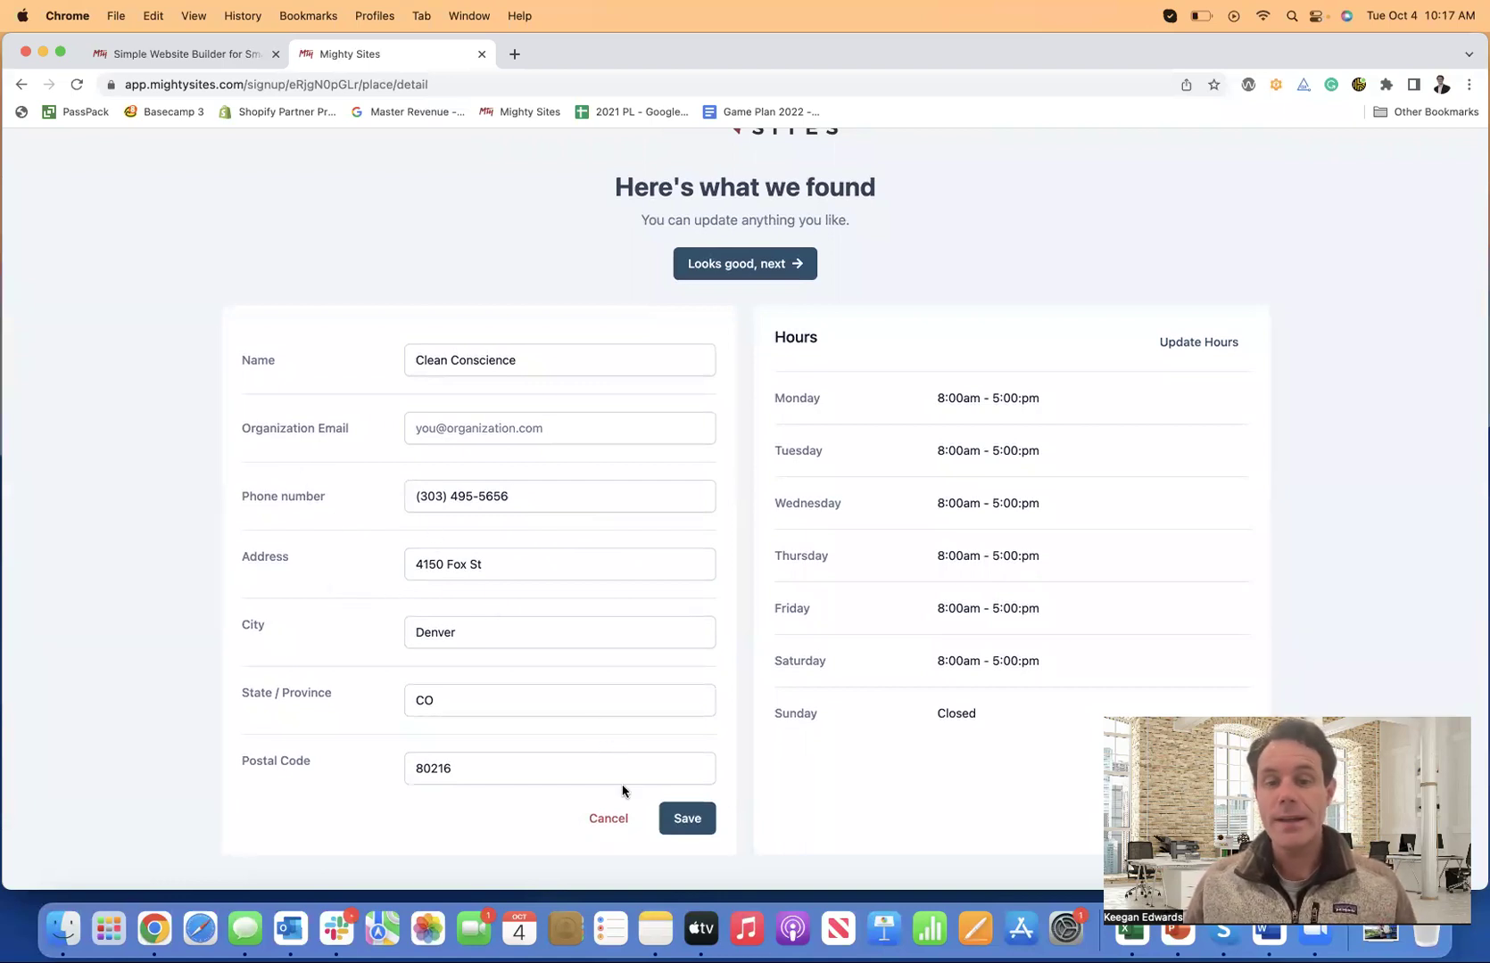
# Cancel the location edit and save hours of 8:00am–5:00pm Monday–Saturday, closed Sundays.
pyautogui.click(609, 818)
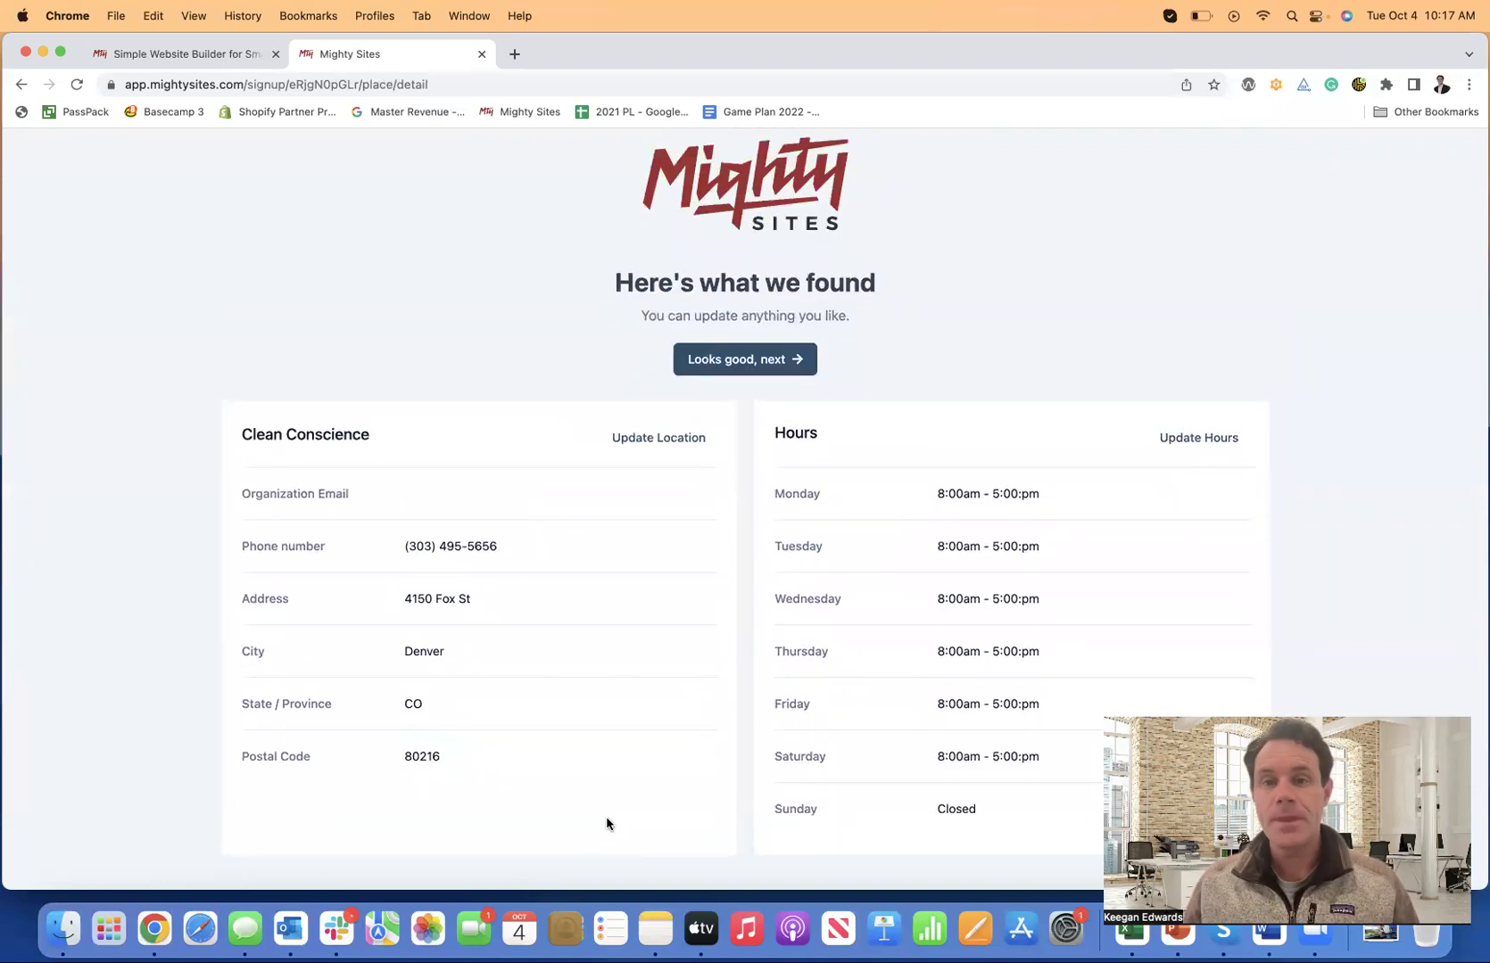
pyautogui.click(1198, 437)
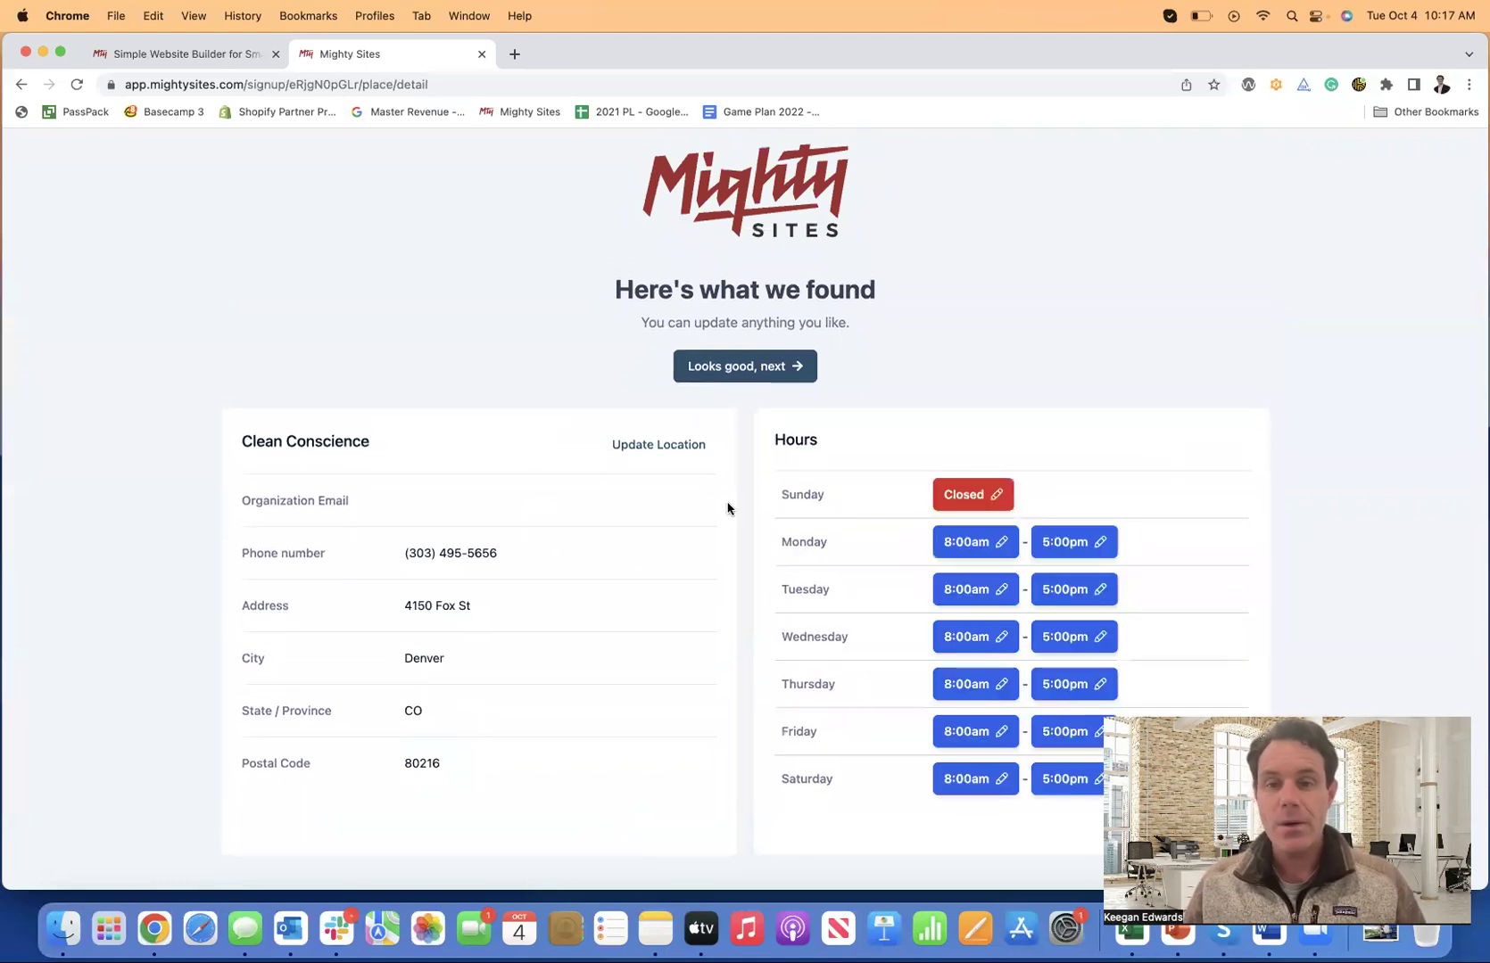
pyautogui.click(964, 501)
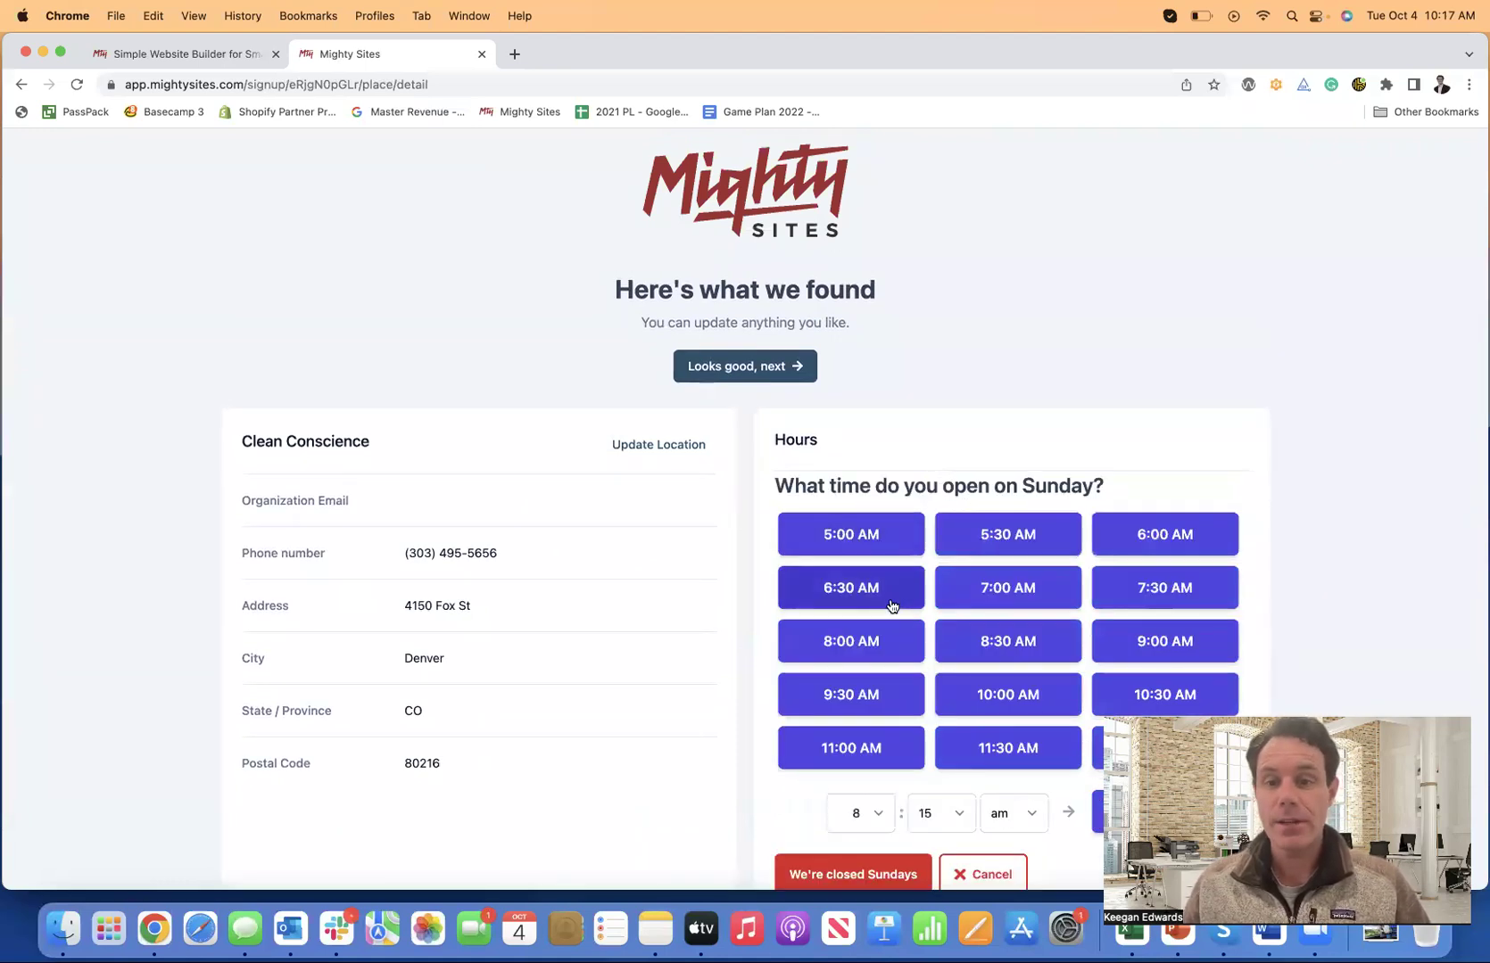
pyautogui.click(874, 638)
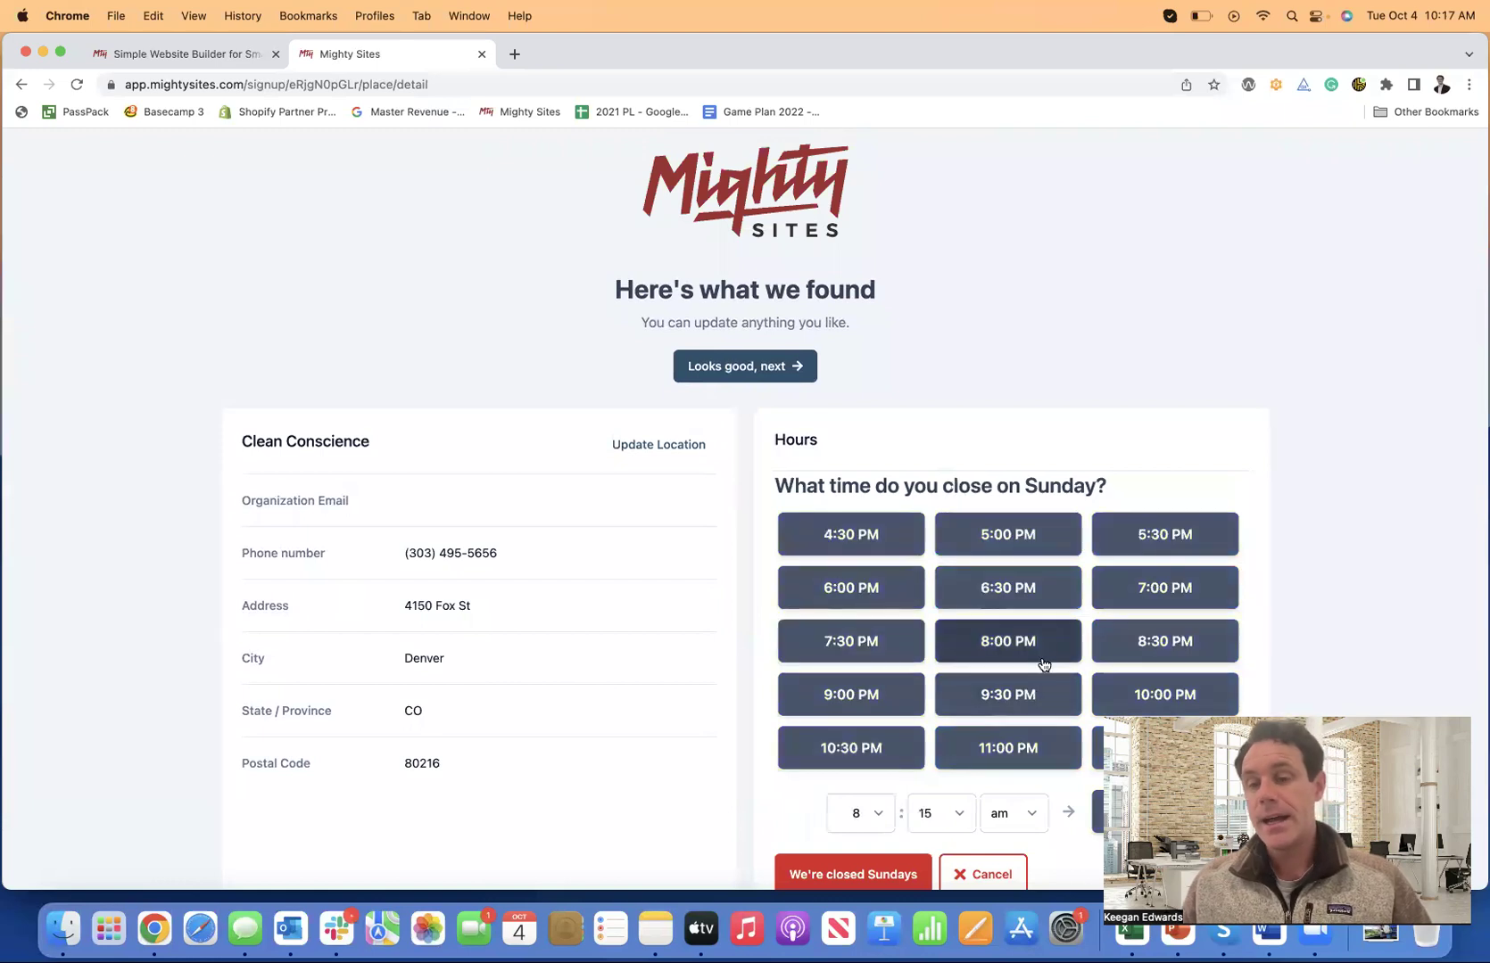
pyautogui.click(1020, 553)
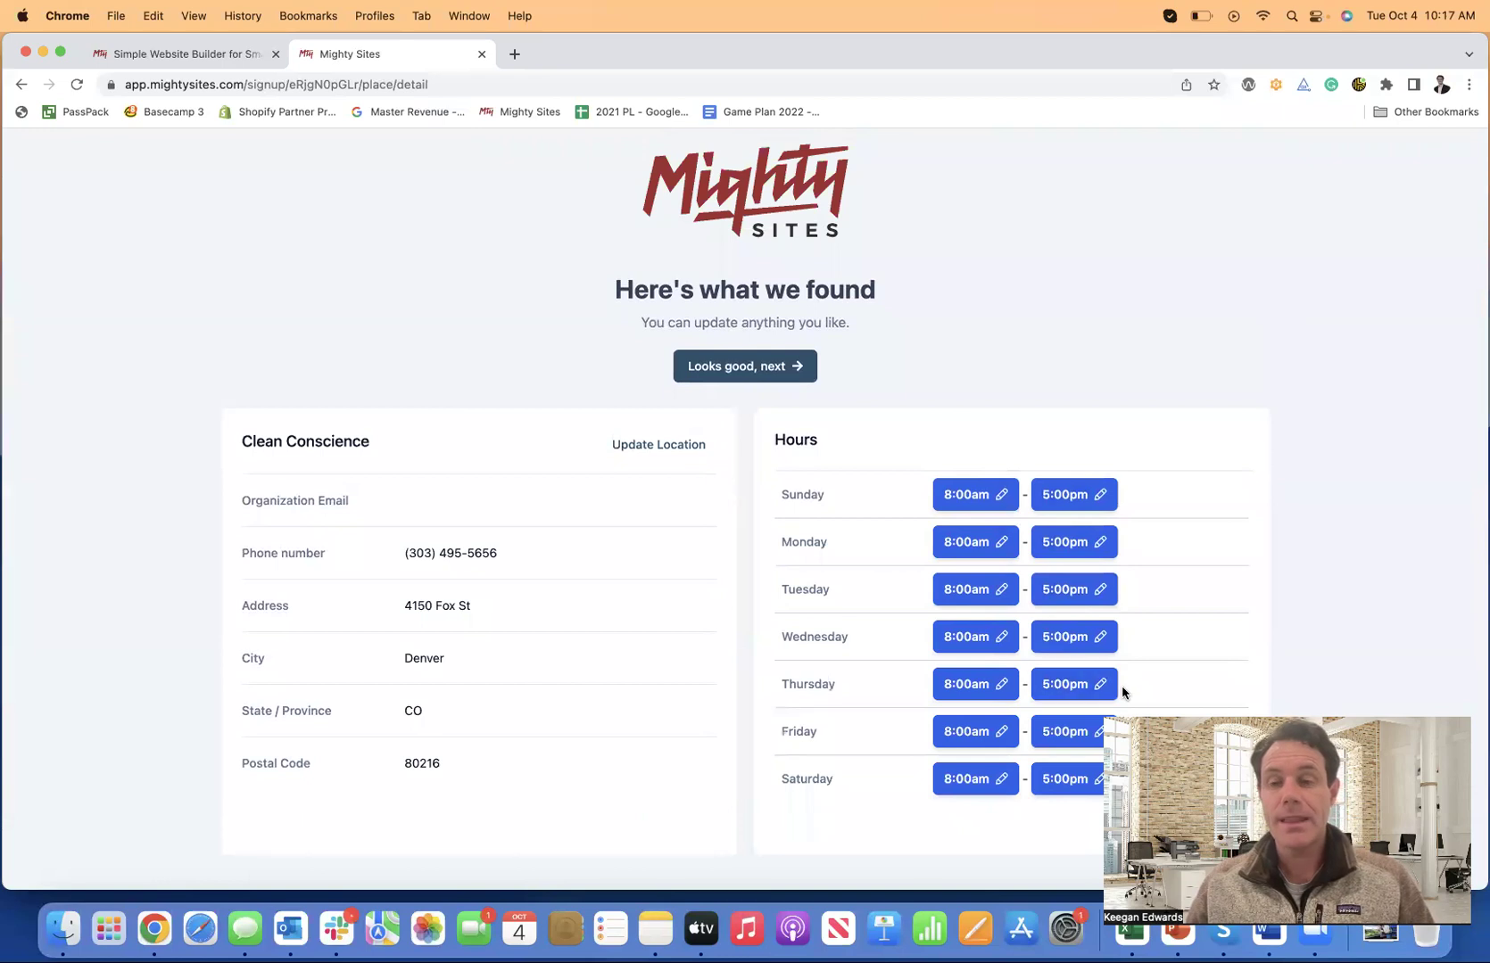
pyautogui.click(1098, 498)
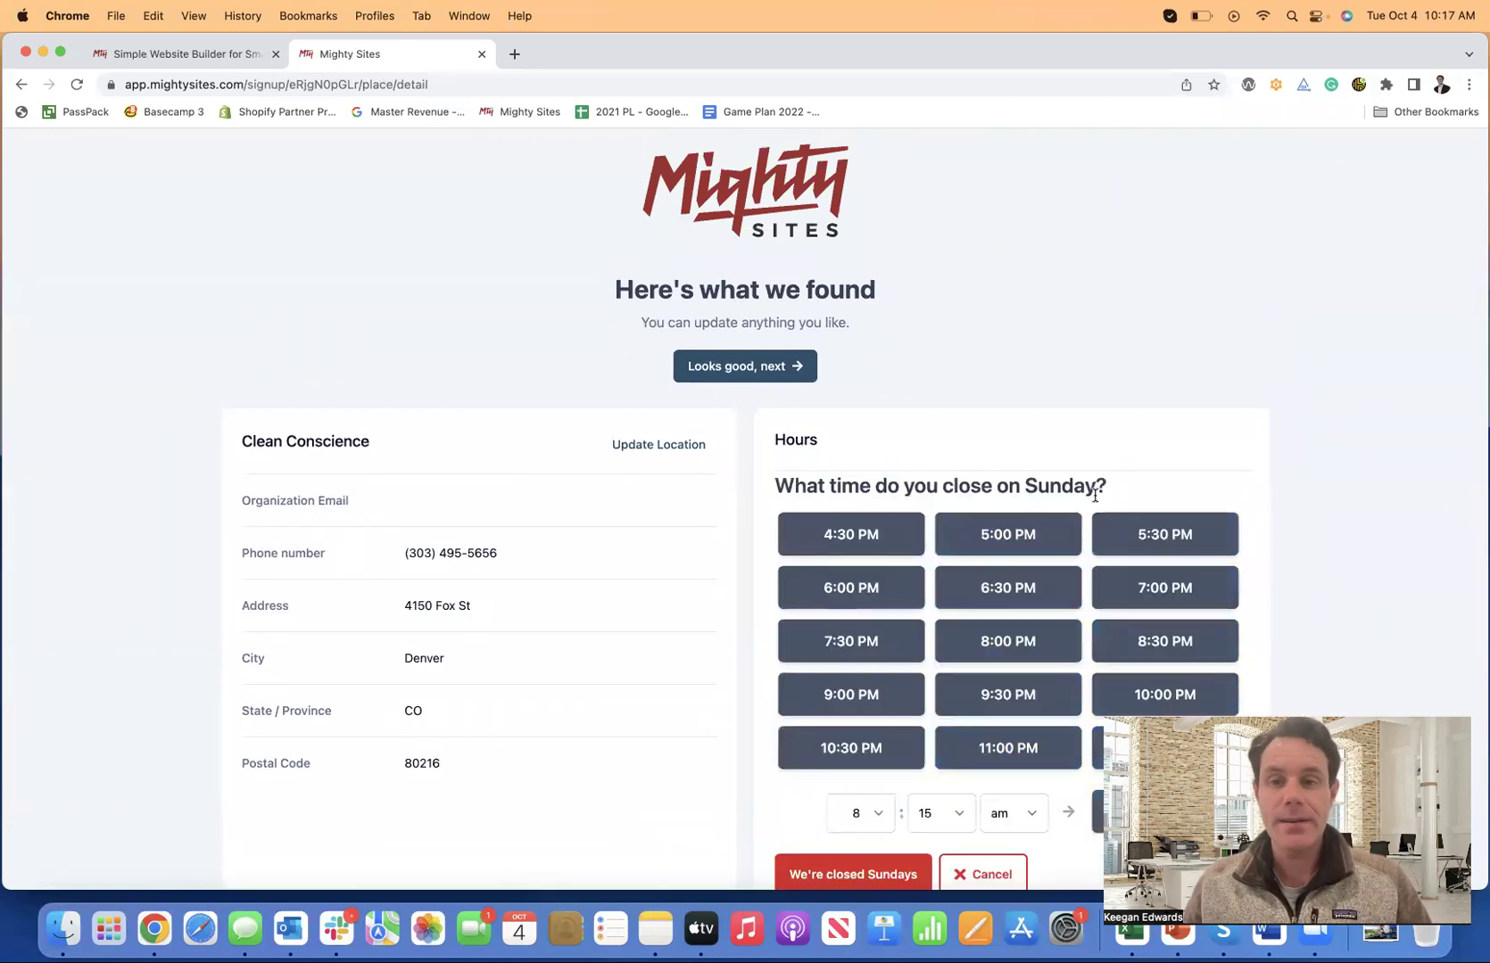
pyautogui.click(897, 875)
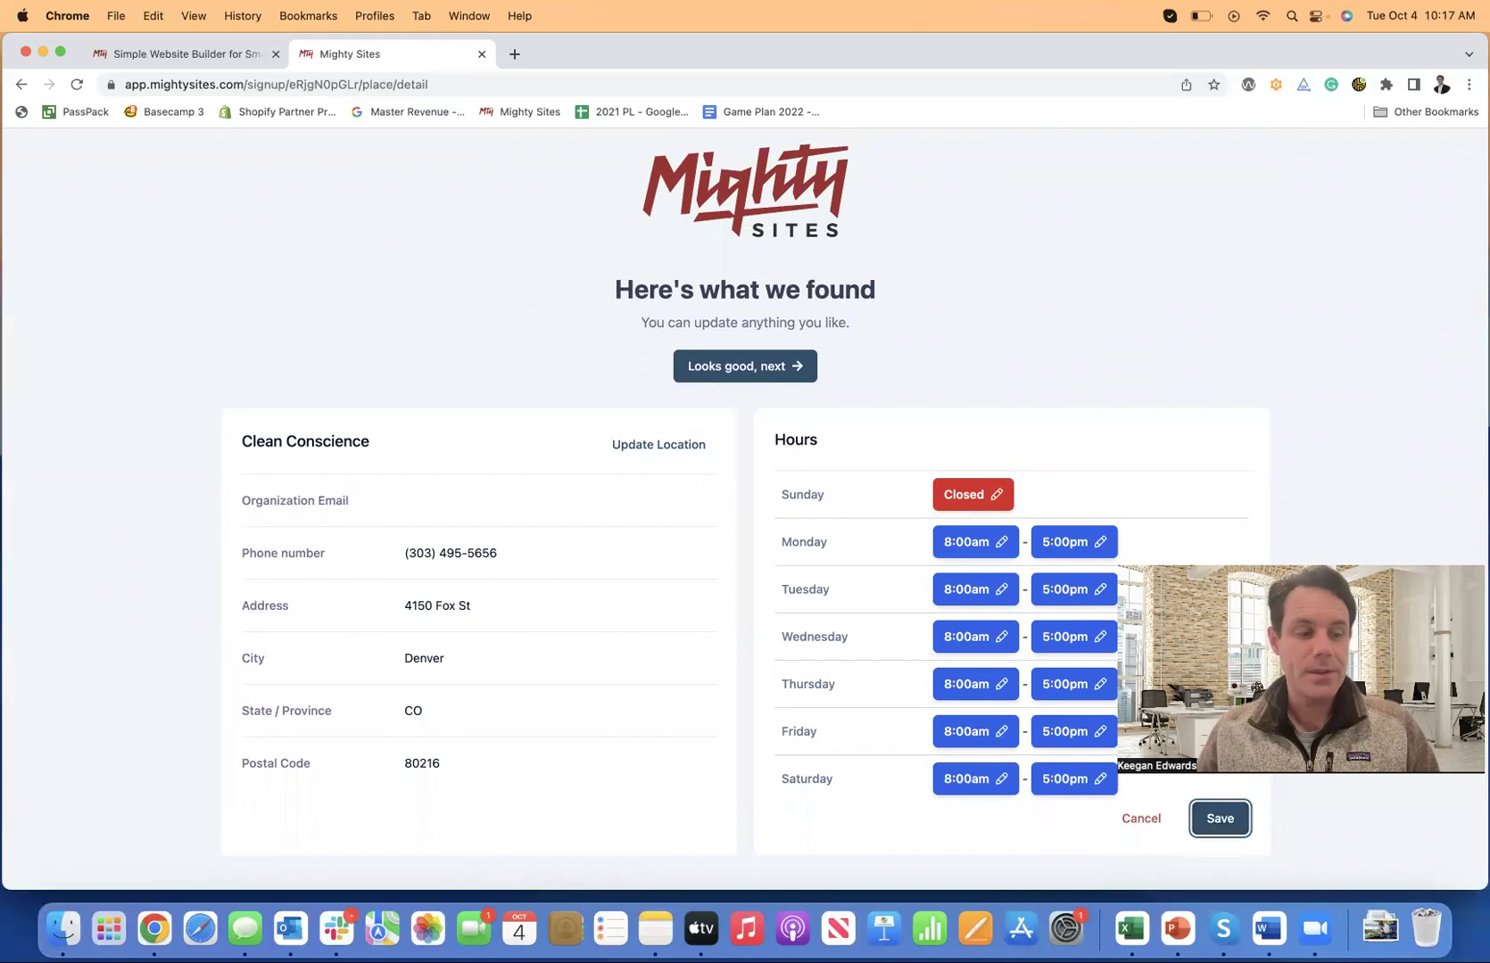
pyautogui.click(1219, 819)
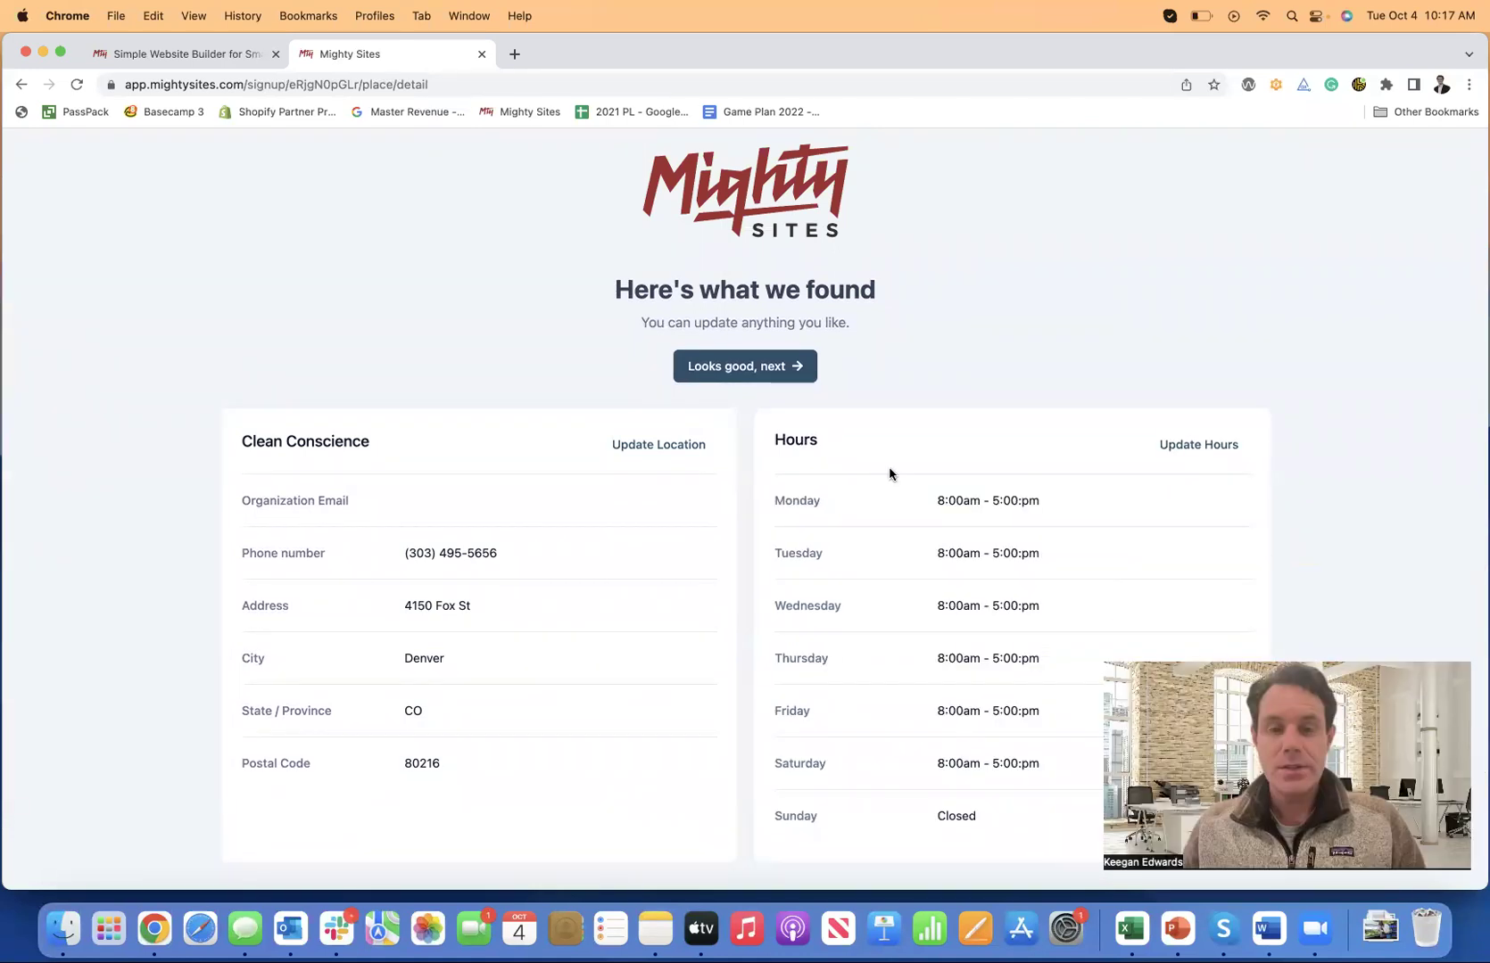
pyautogui.scroll(1, 756, 376)
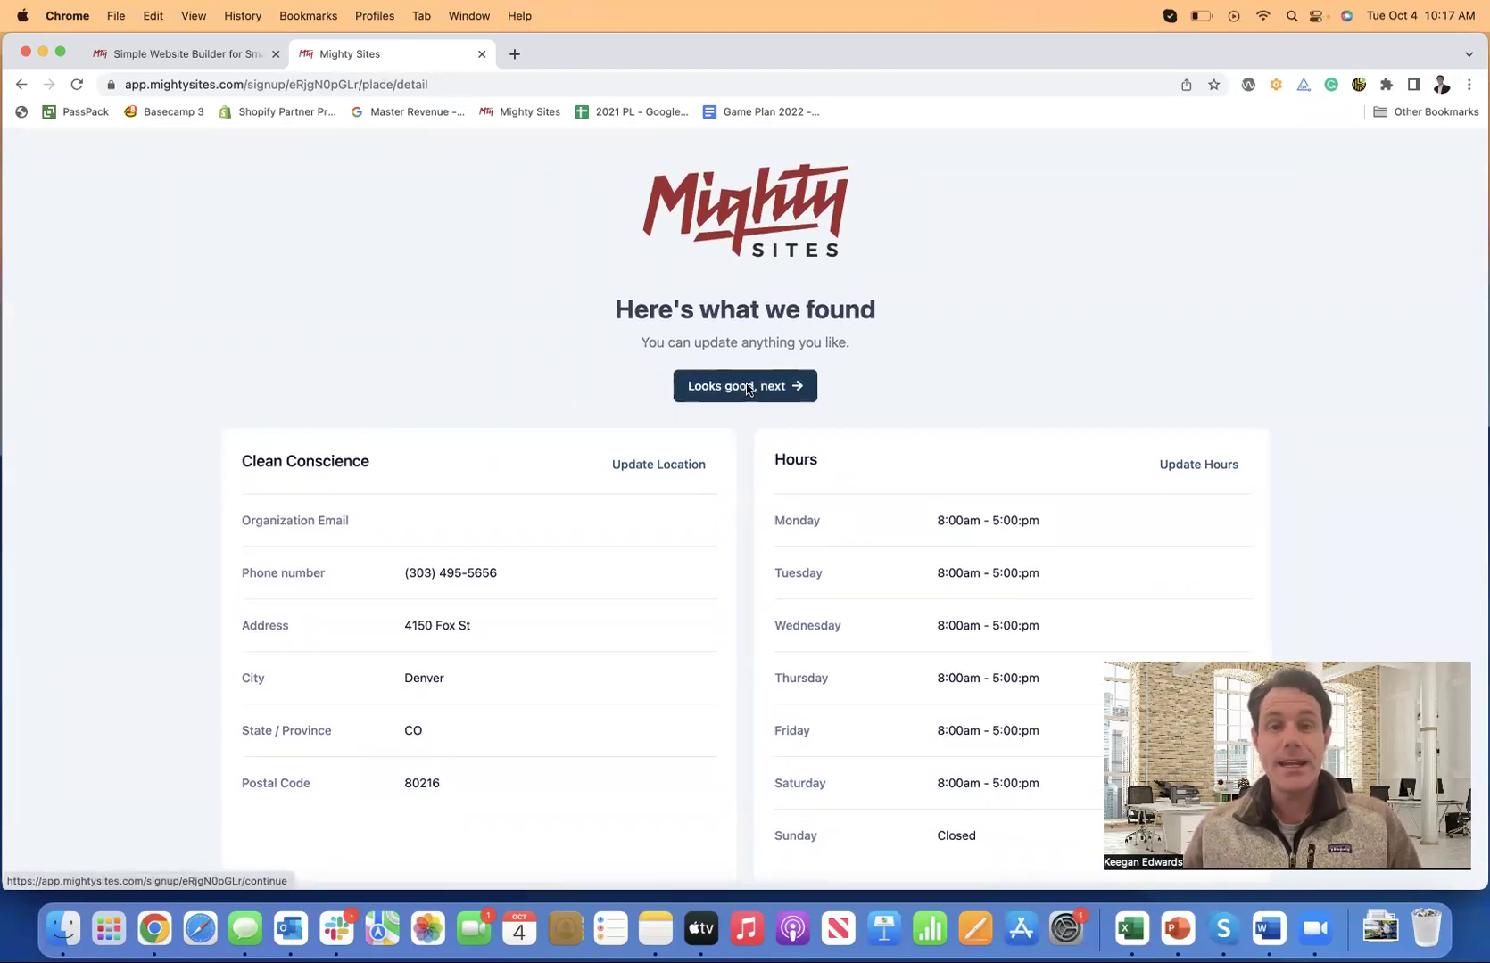
# Accept the details and scroll through the generated Clean Conscience site's About, Services, Location and Contact sections.
pyautogui.click(748, 389)
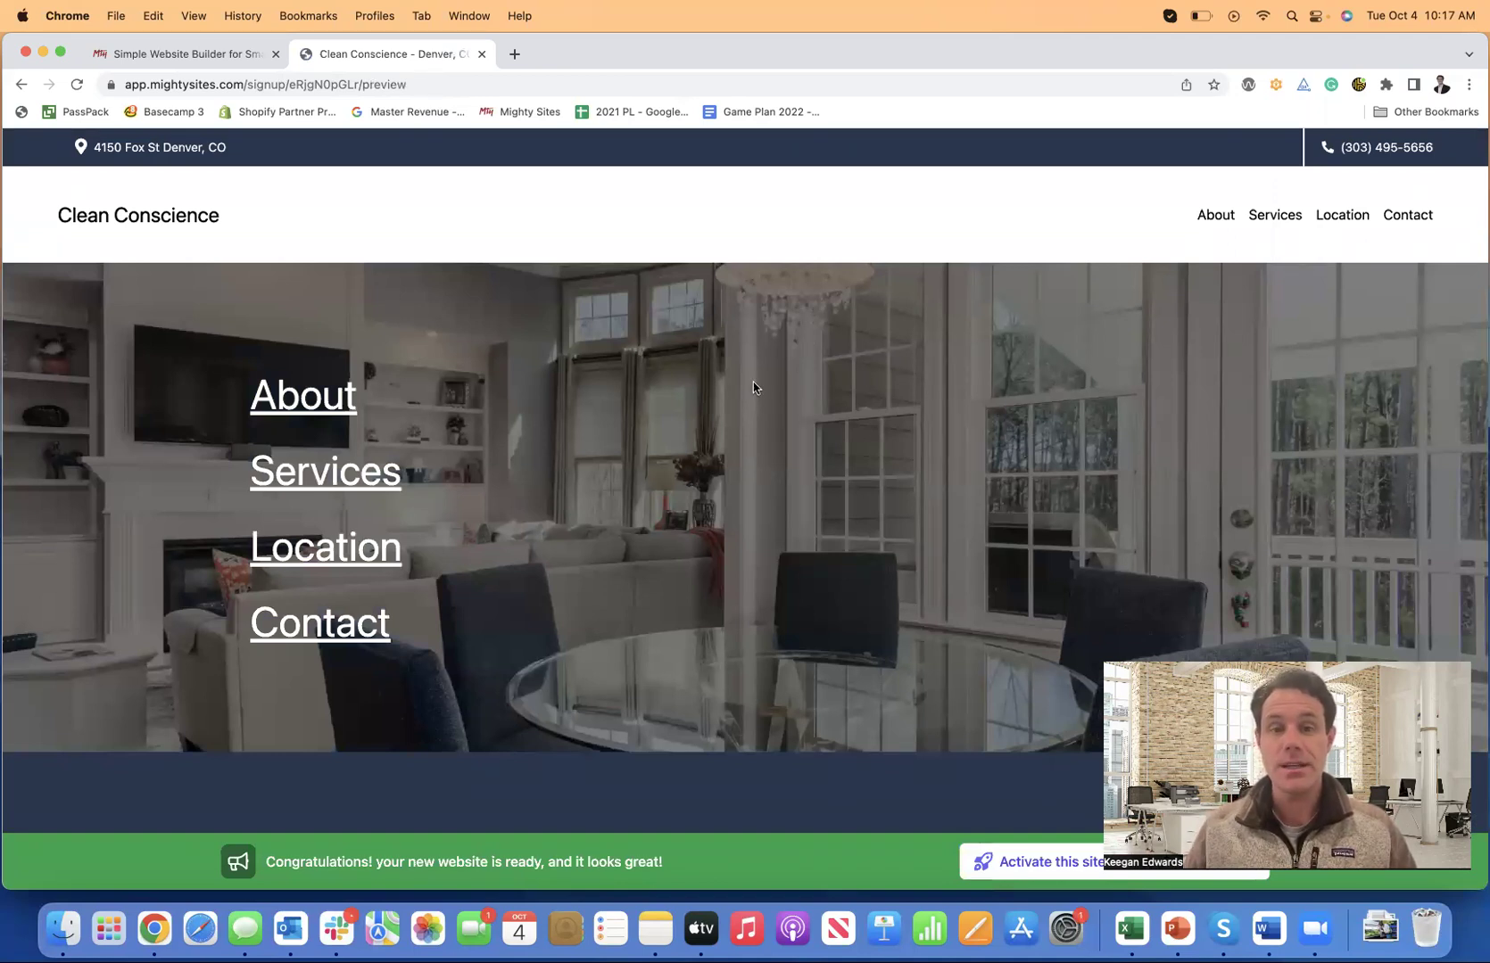
pyautogui.scroll(-10, 821, 339)
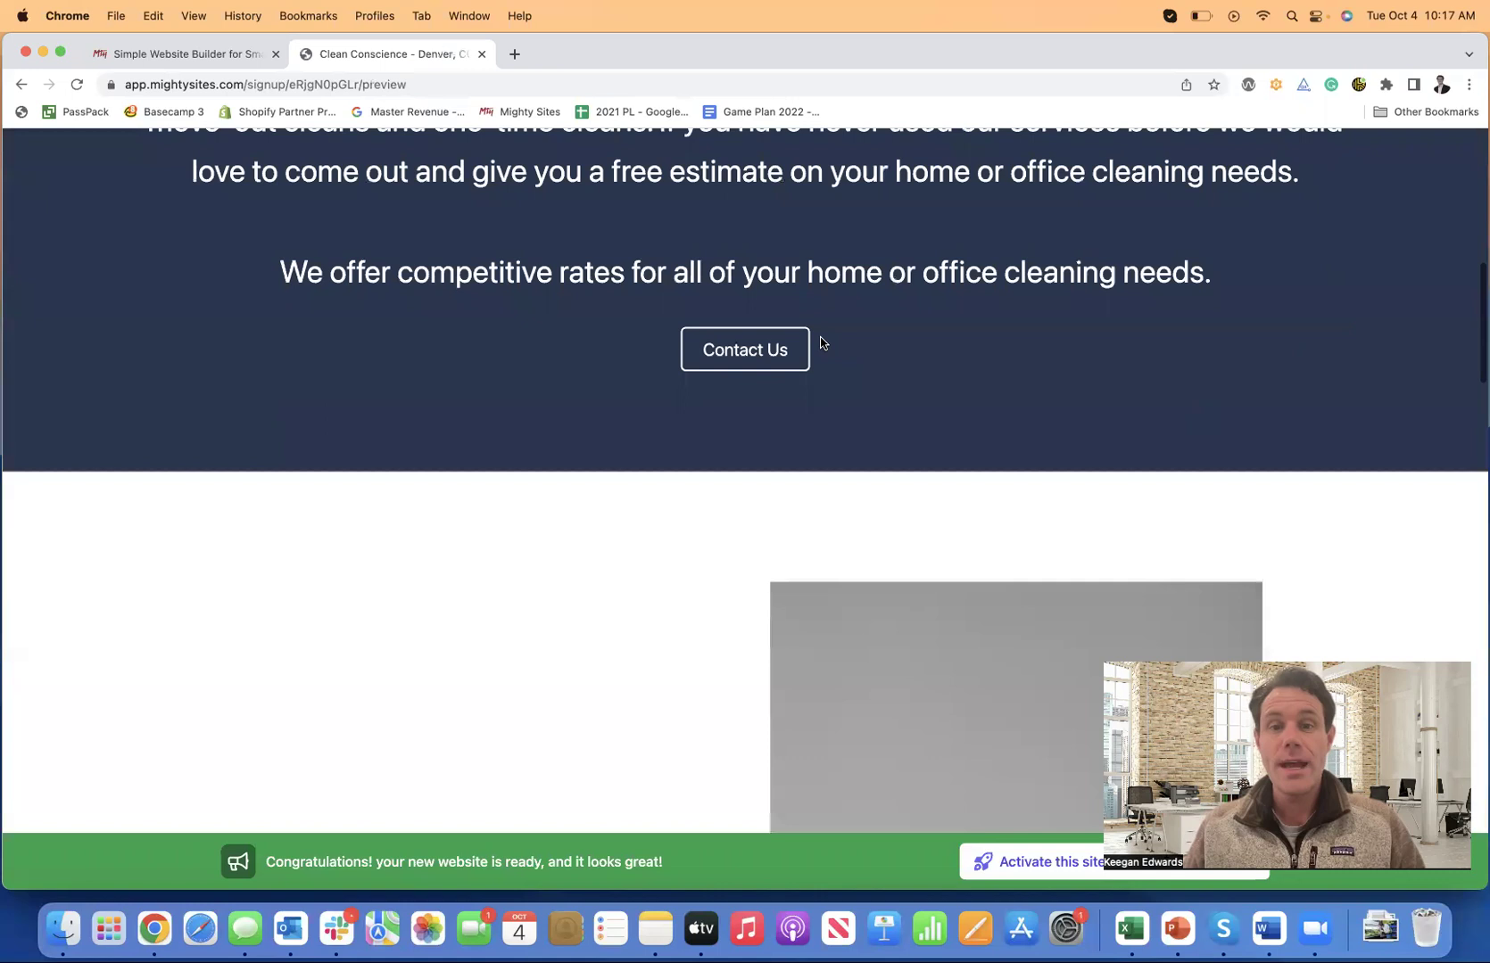
pyautogui.scroll(-8, 820, 343)
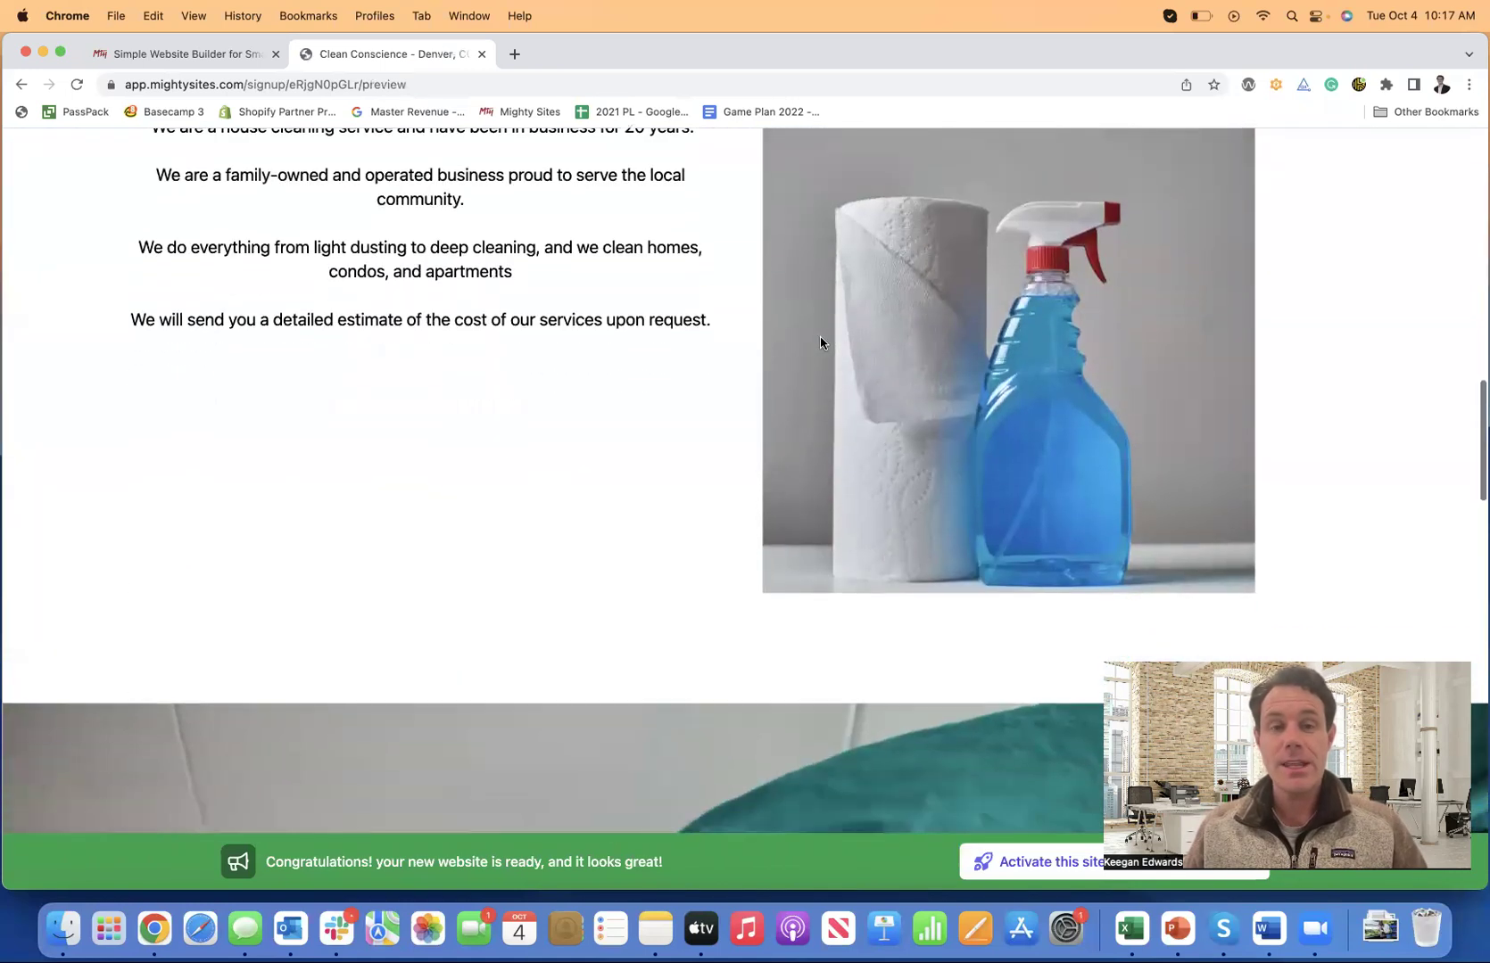
pyautogui.scroll(-10, 821, 343)
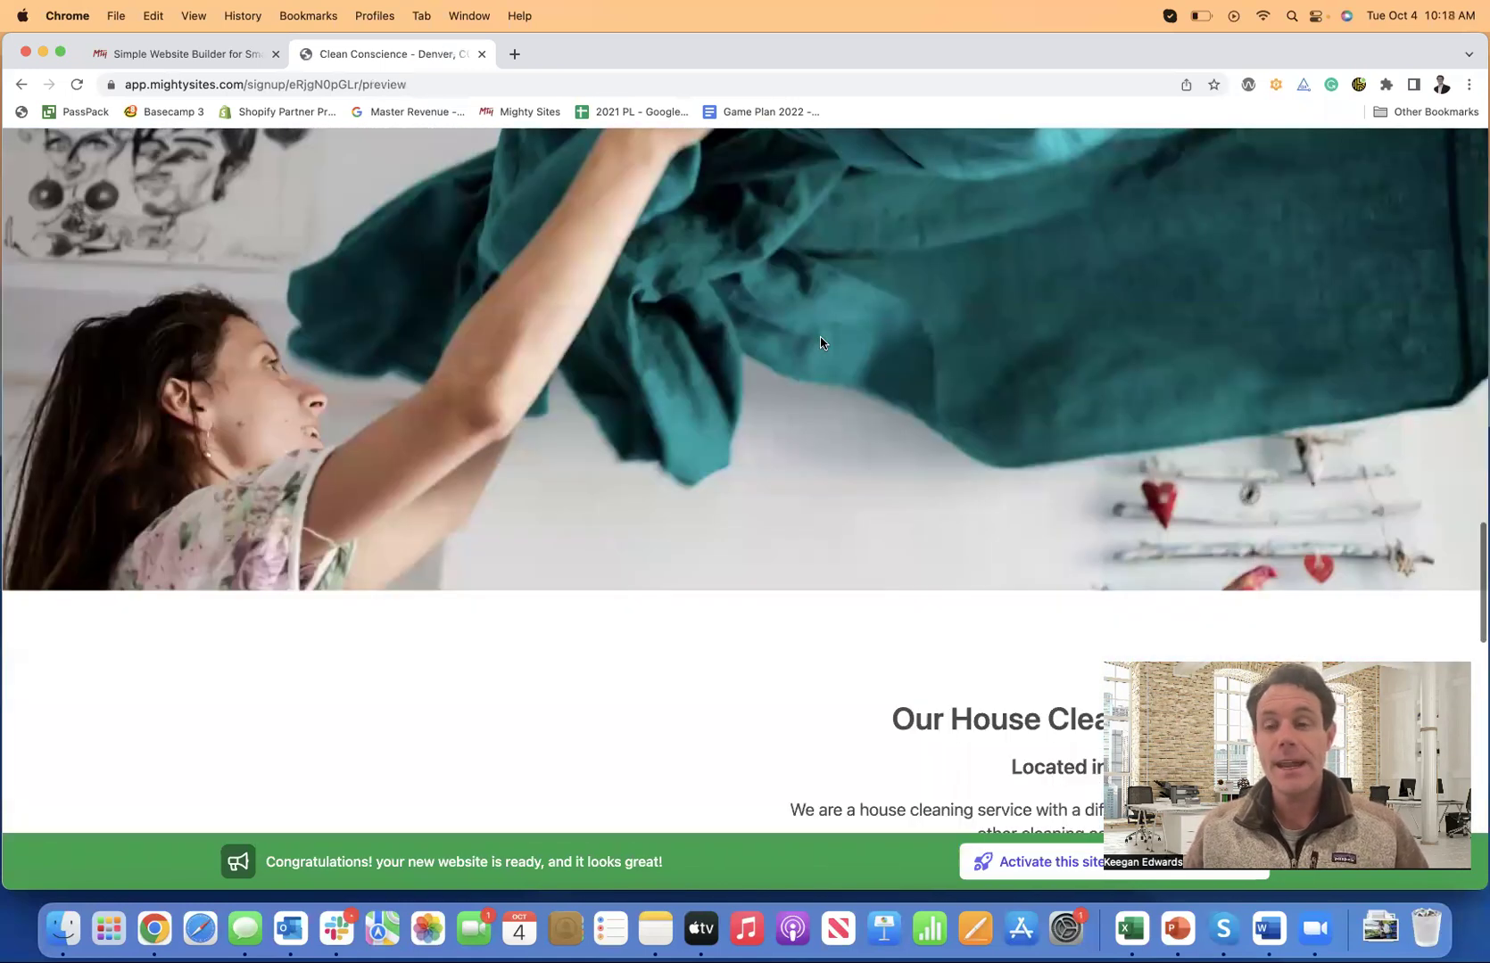
pyautogui.scroll(-10, 820, 342)
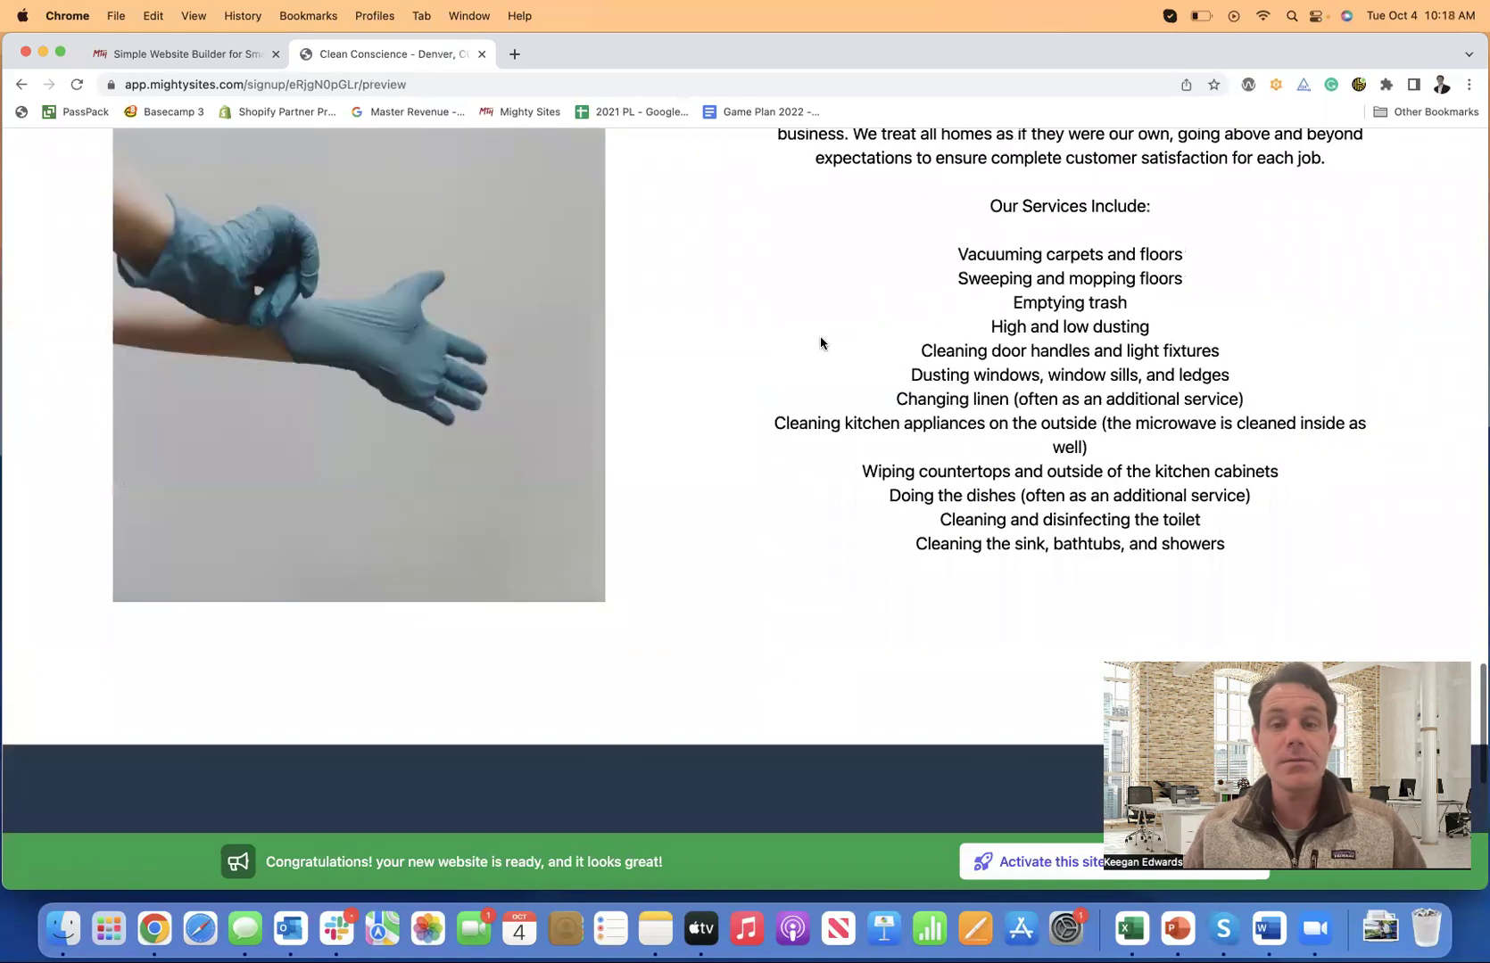
pyautogui.scroll(-10, 821, 343)
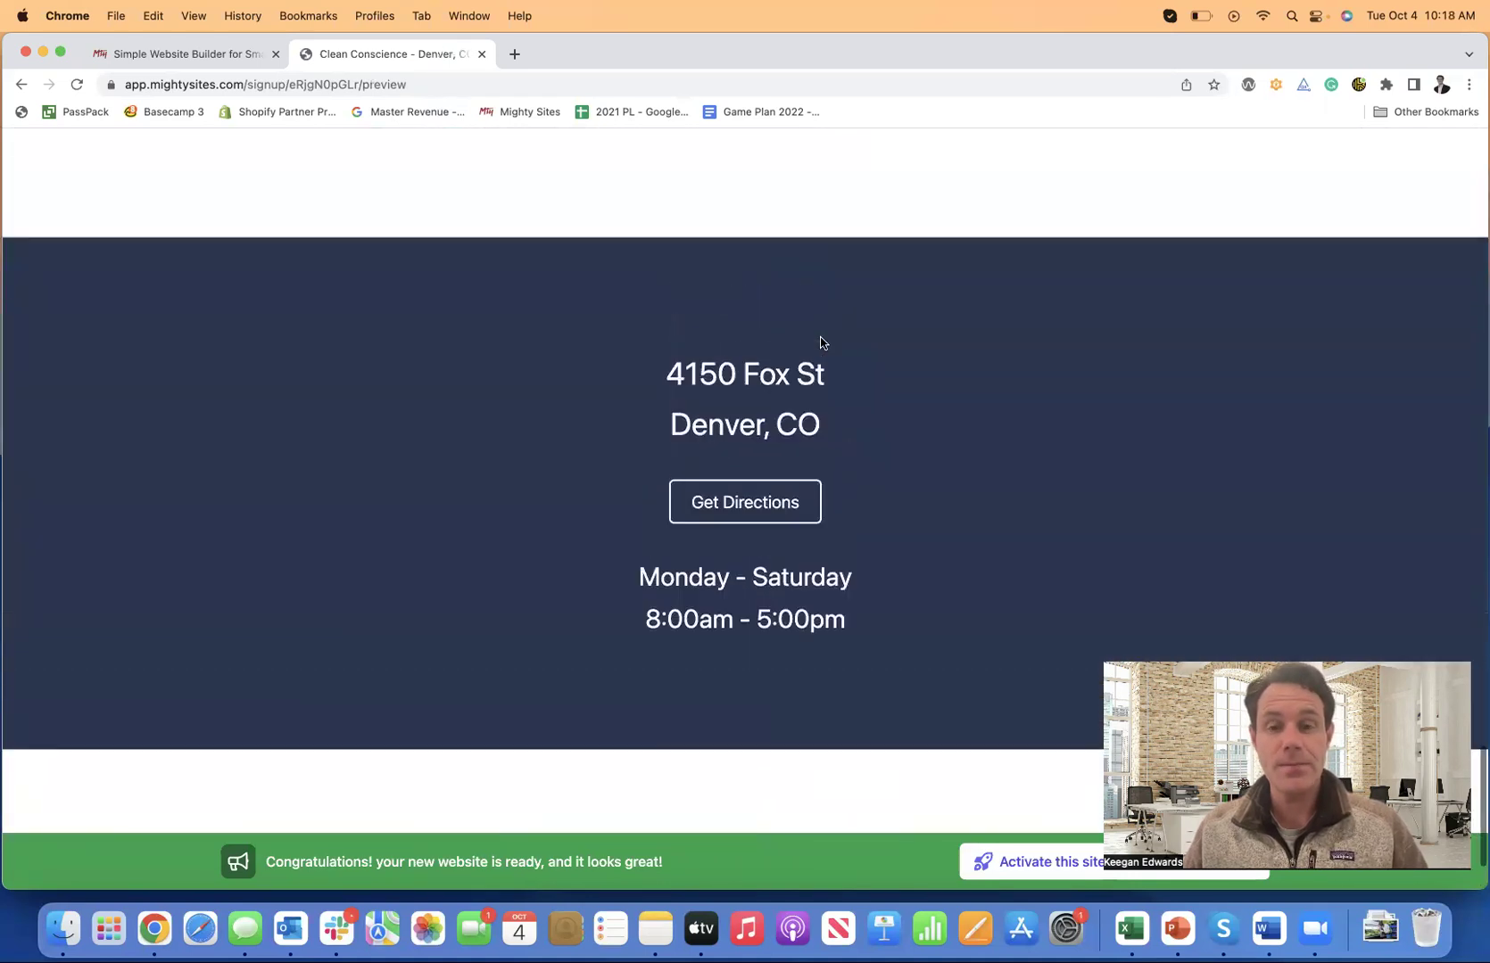
pyautogui.scroll(5, 821, 342)
pyautogui.scroll(2, 968, 361)
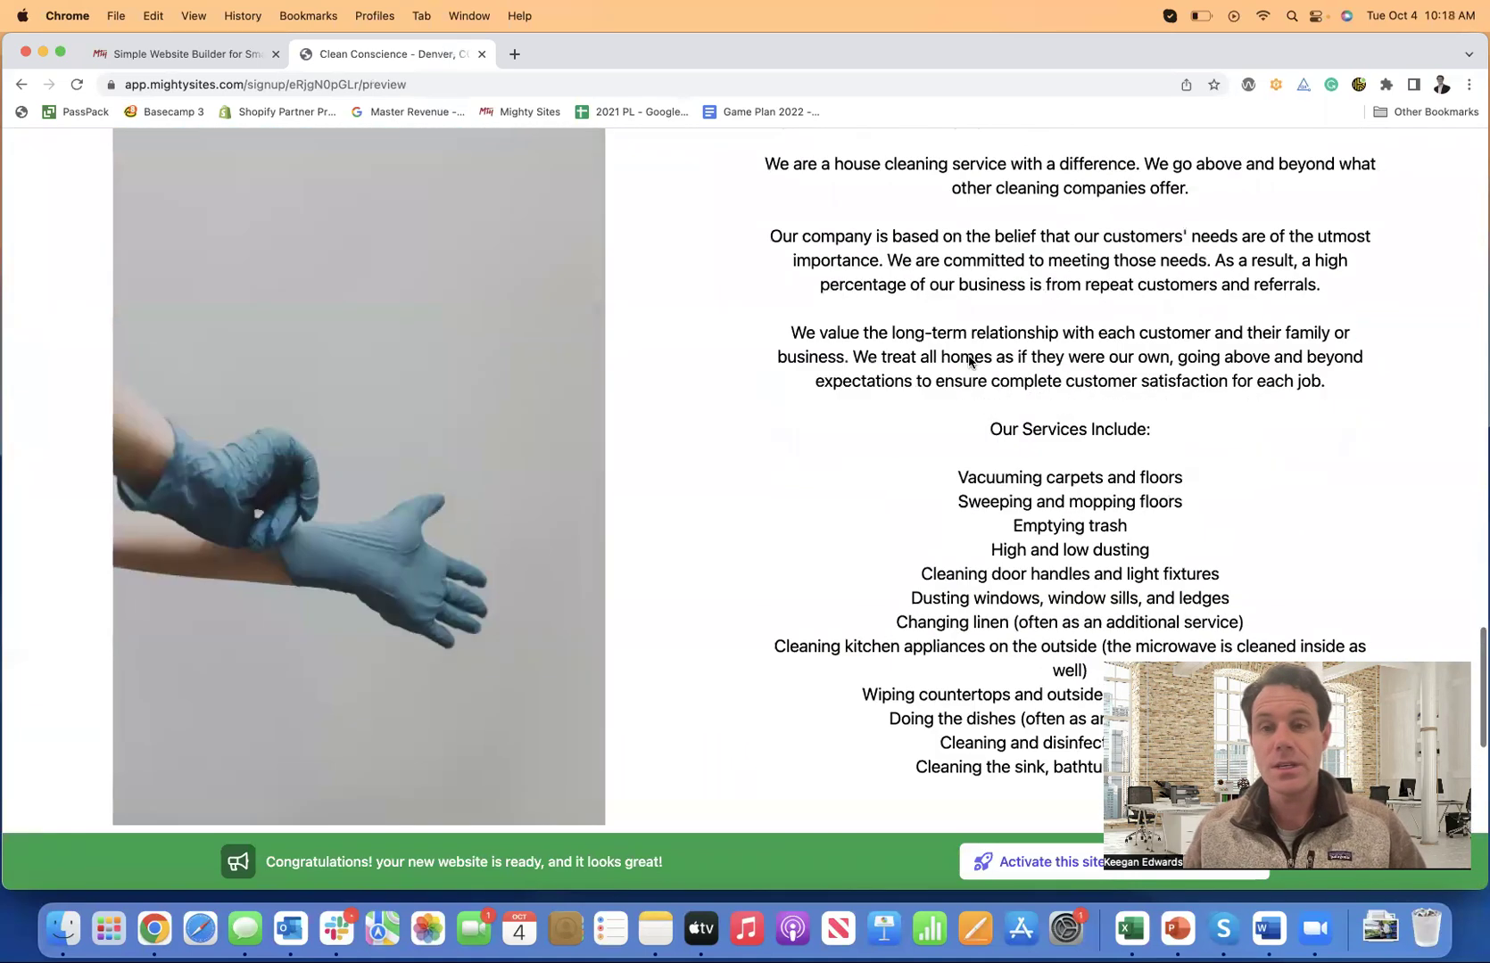
pyautogui.scroll(15, 968, 360)
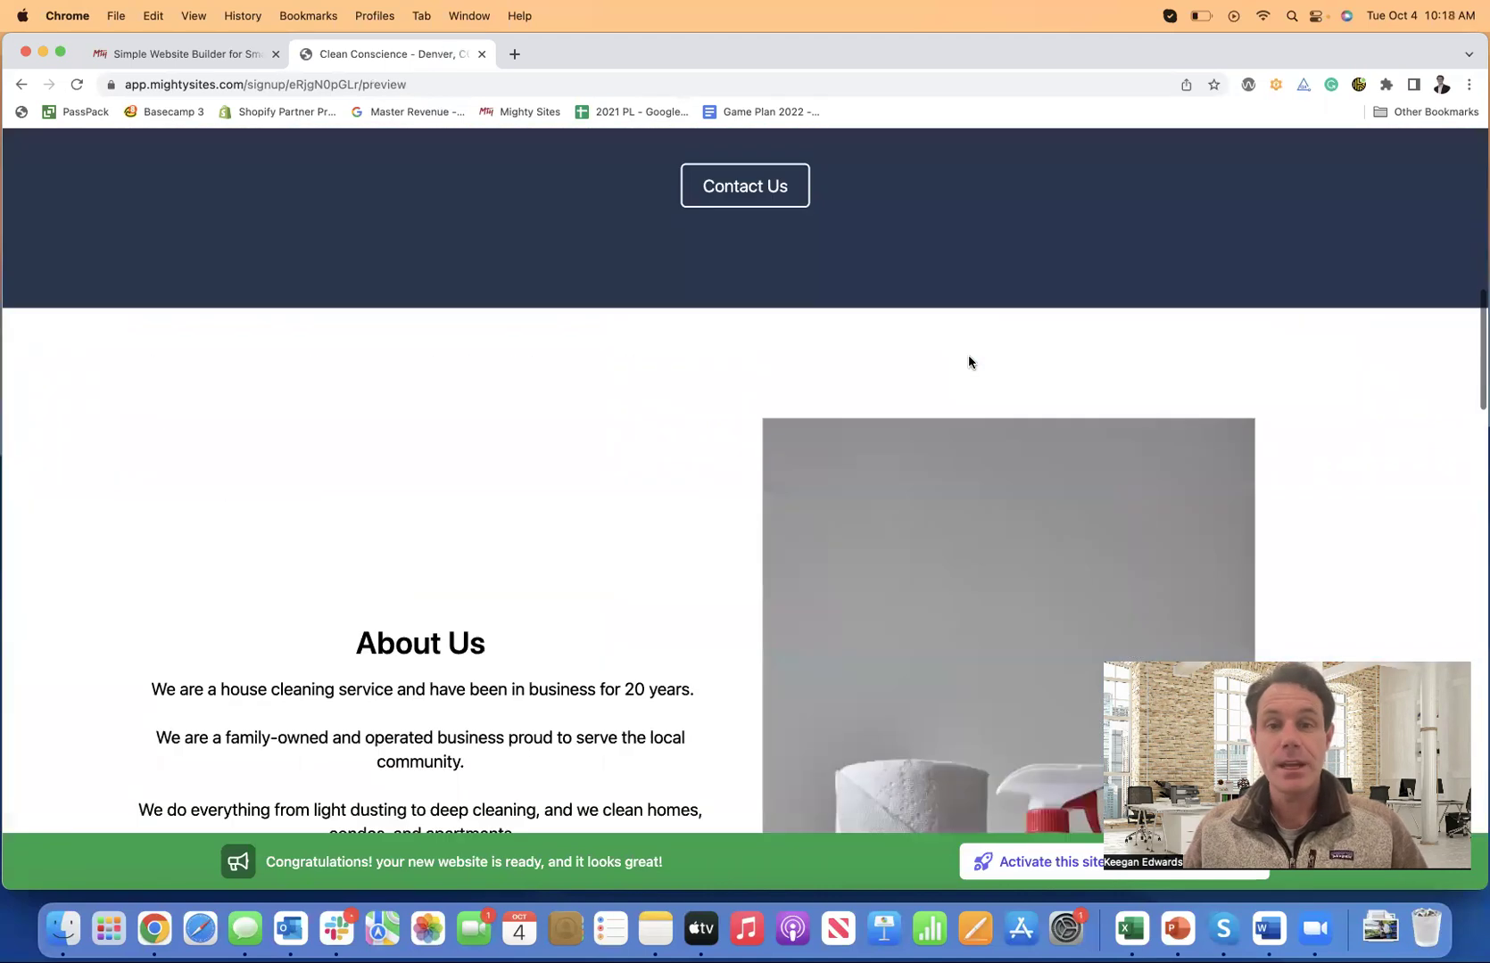
pyautogui.scroll(15, 969, 362)
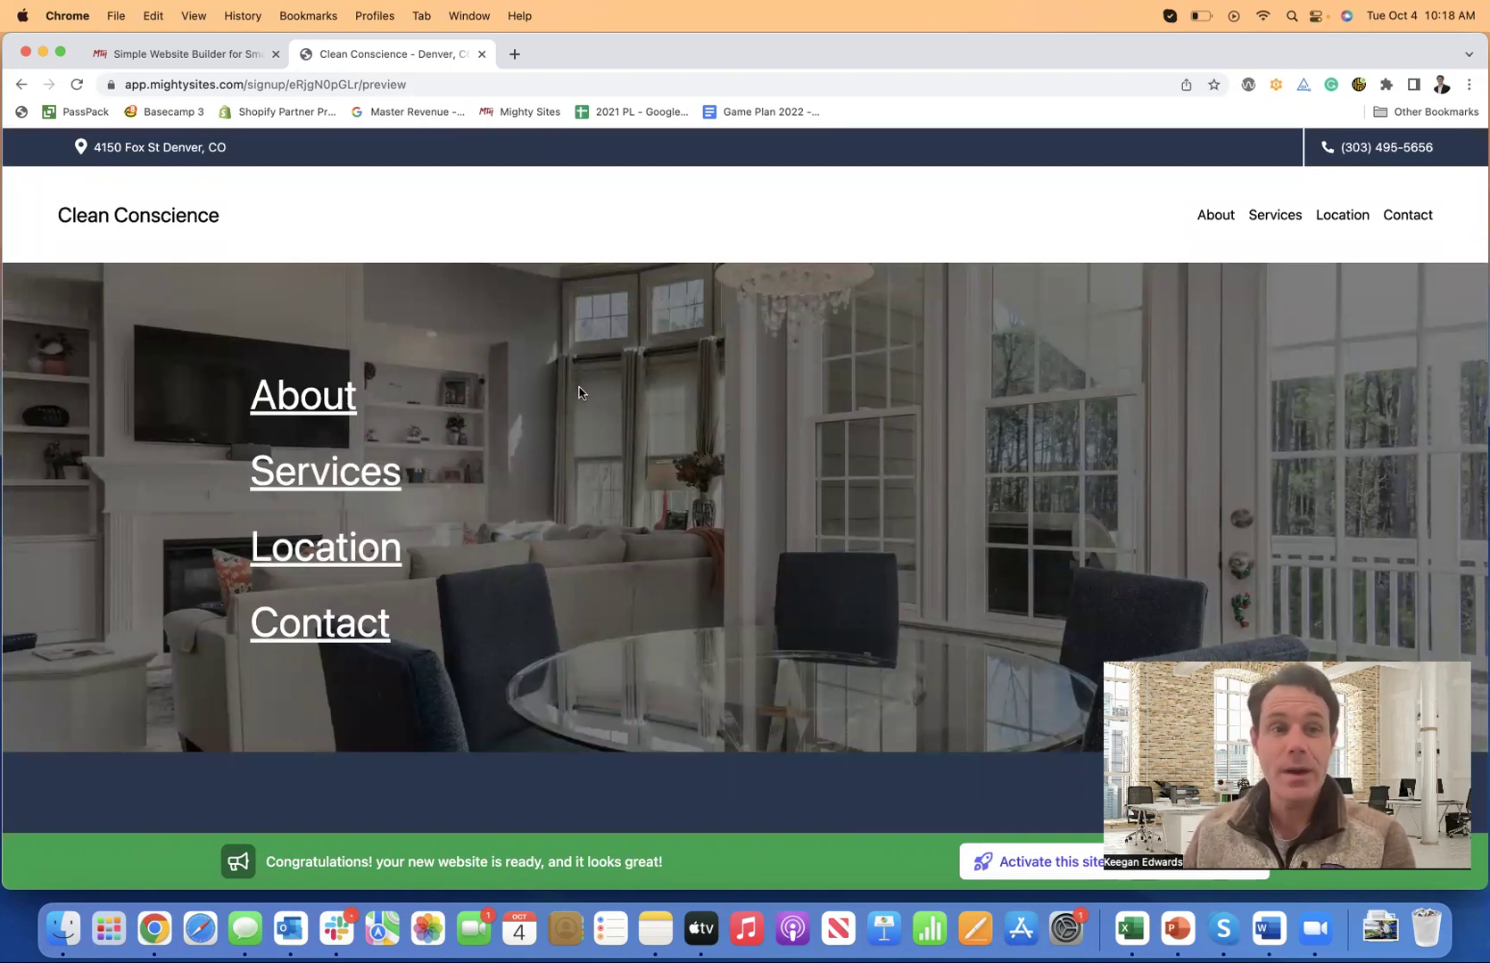
pyautogui.scroll(-1, 582, 392)
pyautogui.scroll(-3, 582, 393)
pyautogui.scroll(-7, 577, 389)
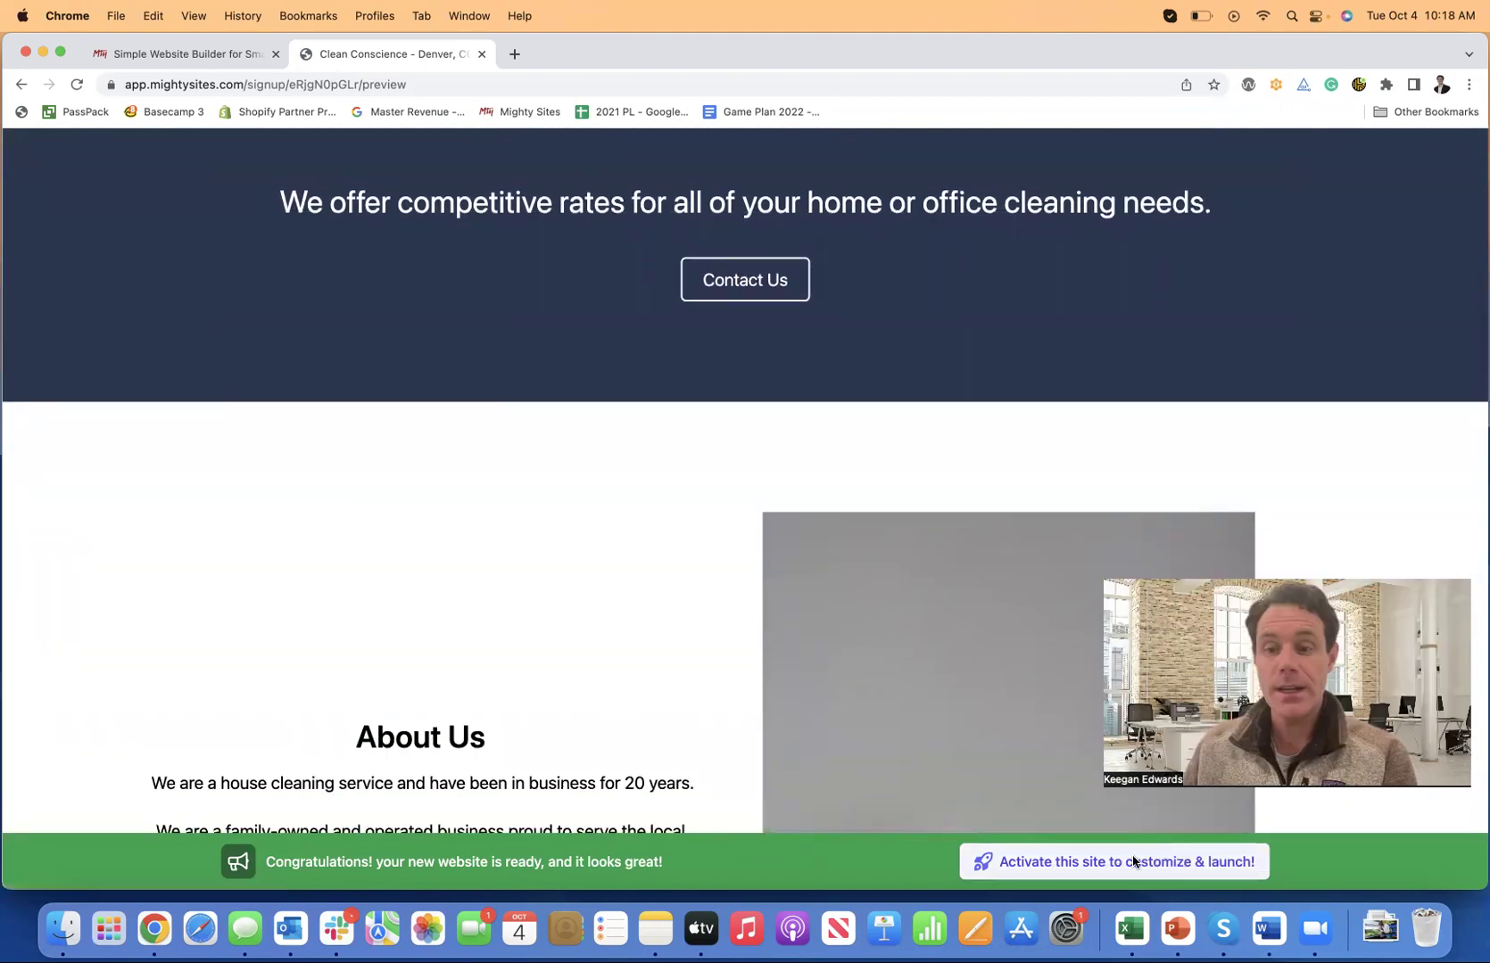
# Activate the Clean Conscience site from the Mighty Dashboard, making it live at cleanconscience.mightysites.com.
pyautogui.click(1132, 870)
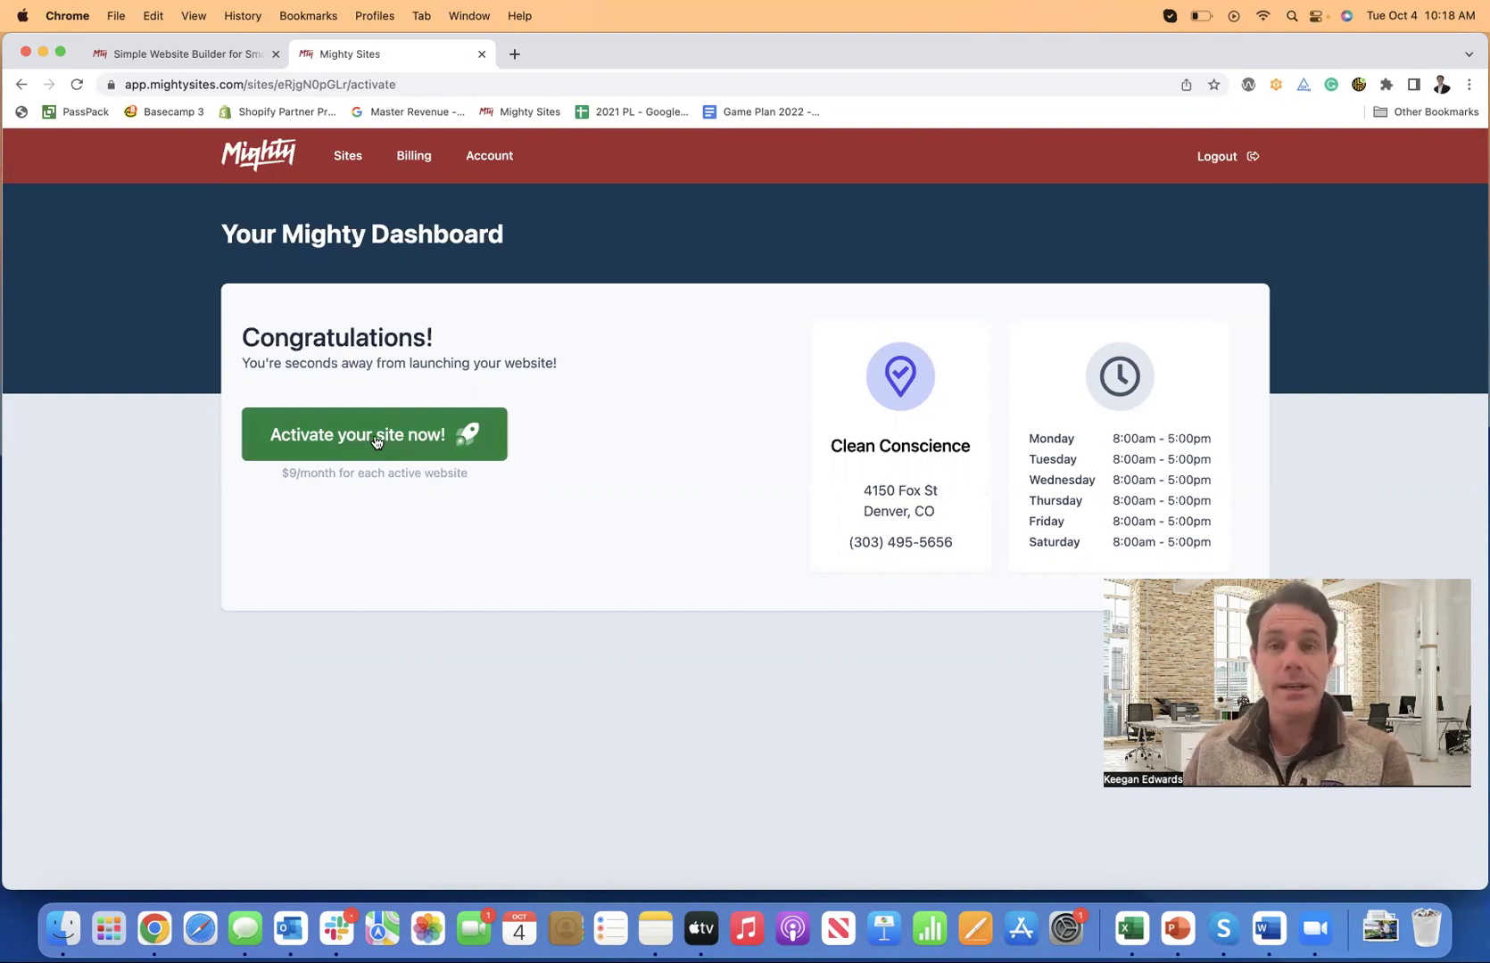
pyautogui.click(373, 437)
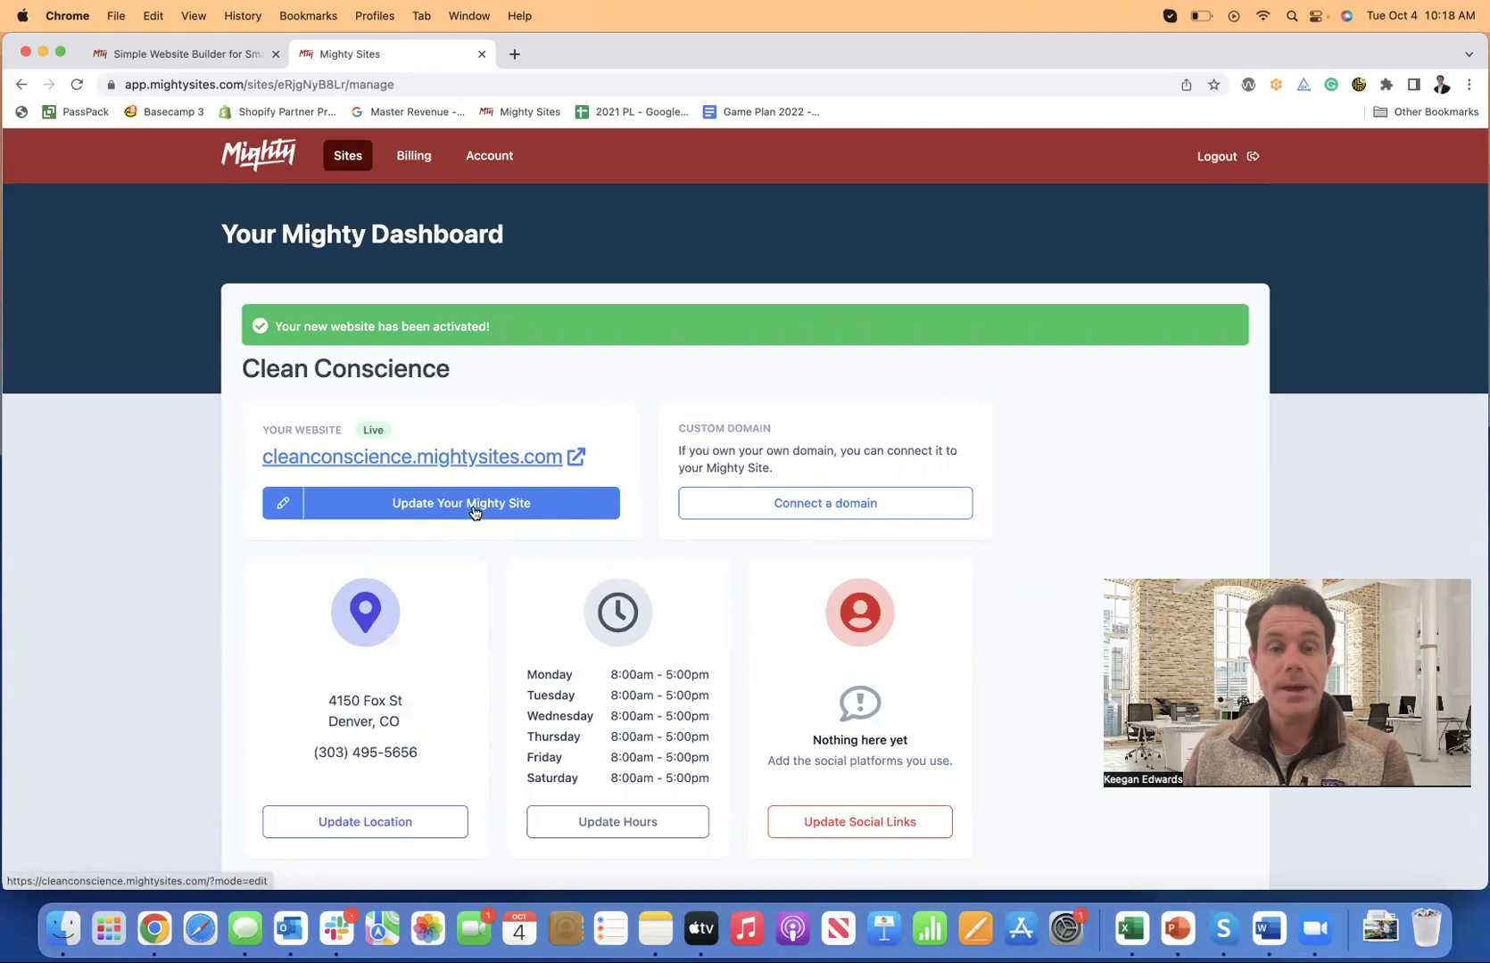
# Choose Update Your Mighty Site to edit the live Clean Conscience site section by section.
pyautogui.click(475, 505)
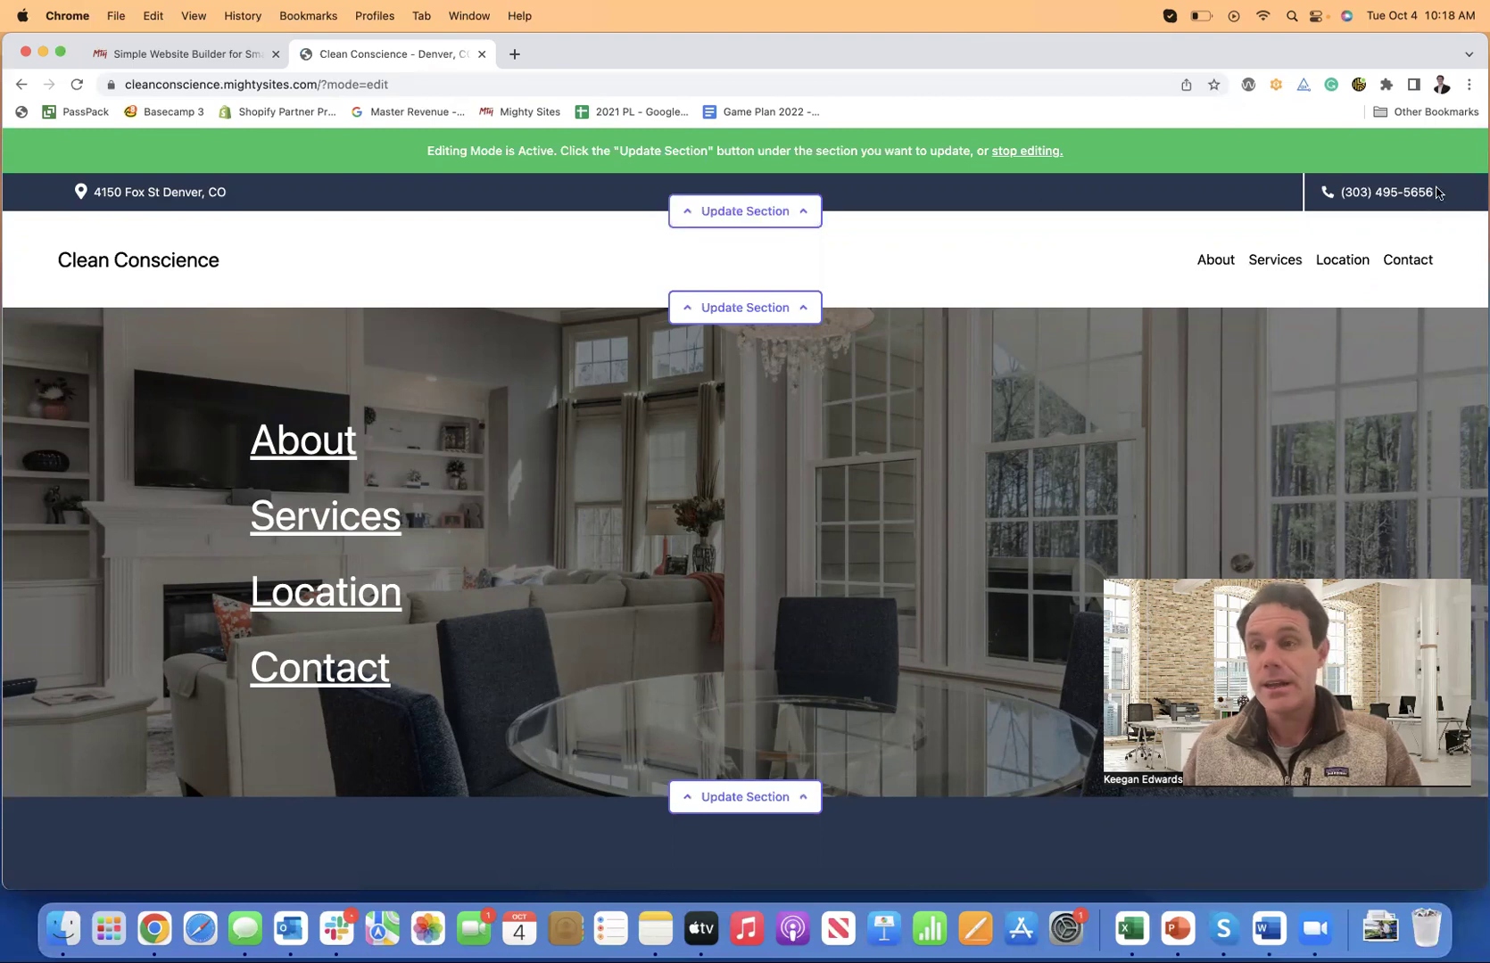
# Add the MightySitesUSA Twitter and MightySites Facebook URLs to the header's social links and save them.
pyautogui.click(782, 219)
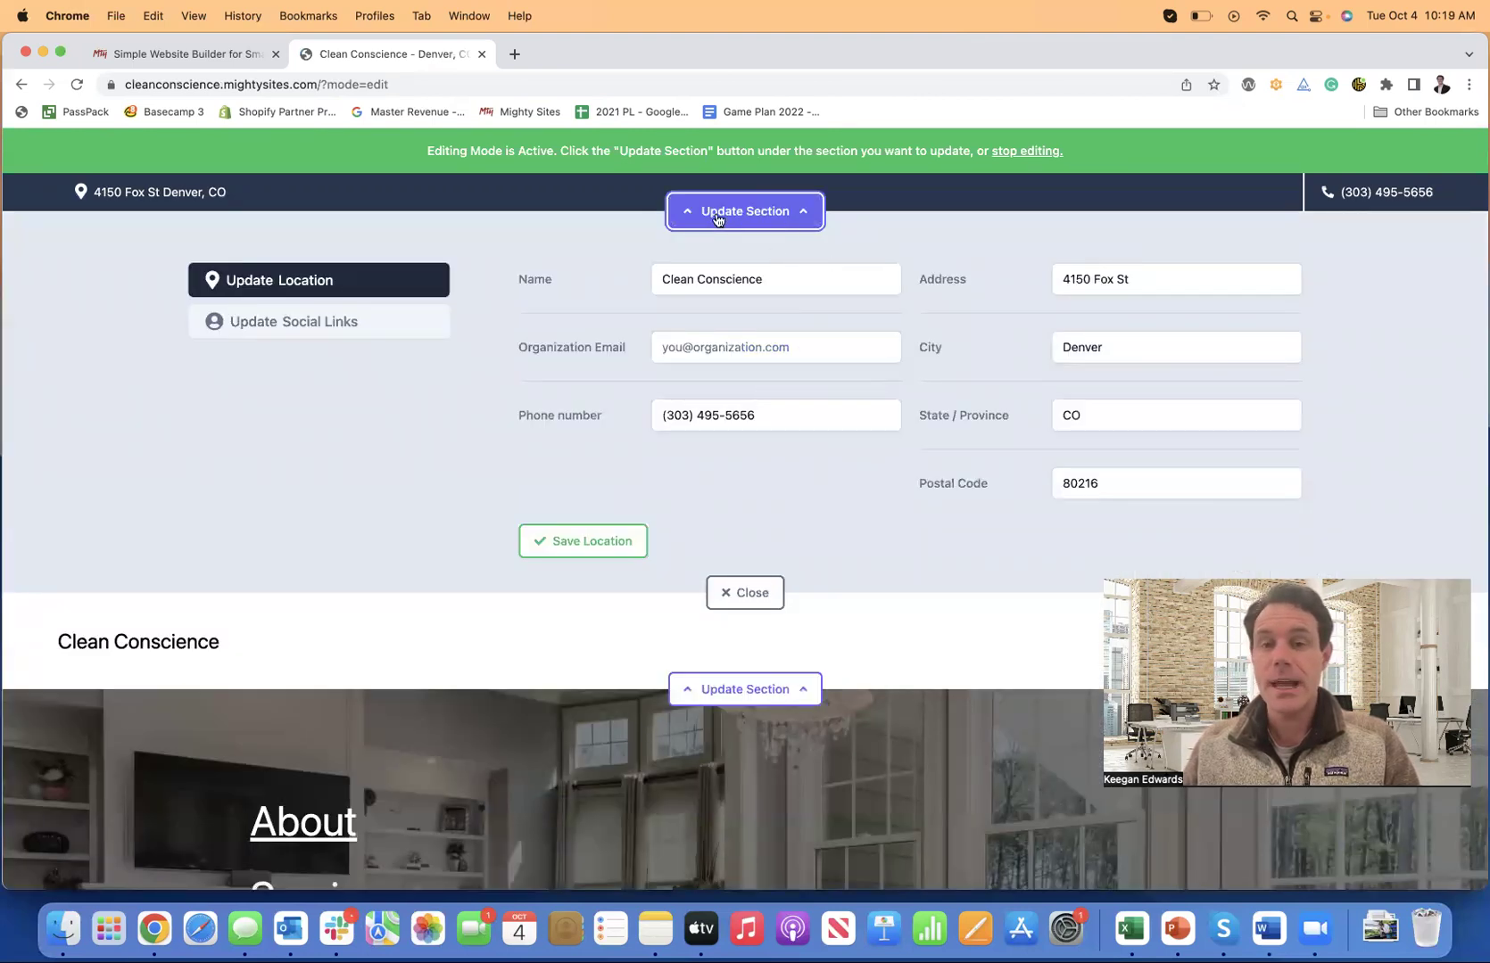
pyautogui.click(338, 322)
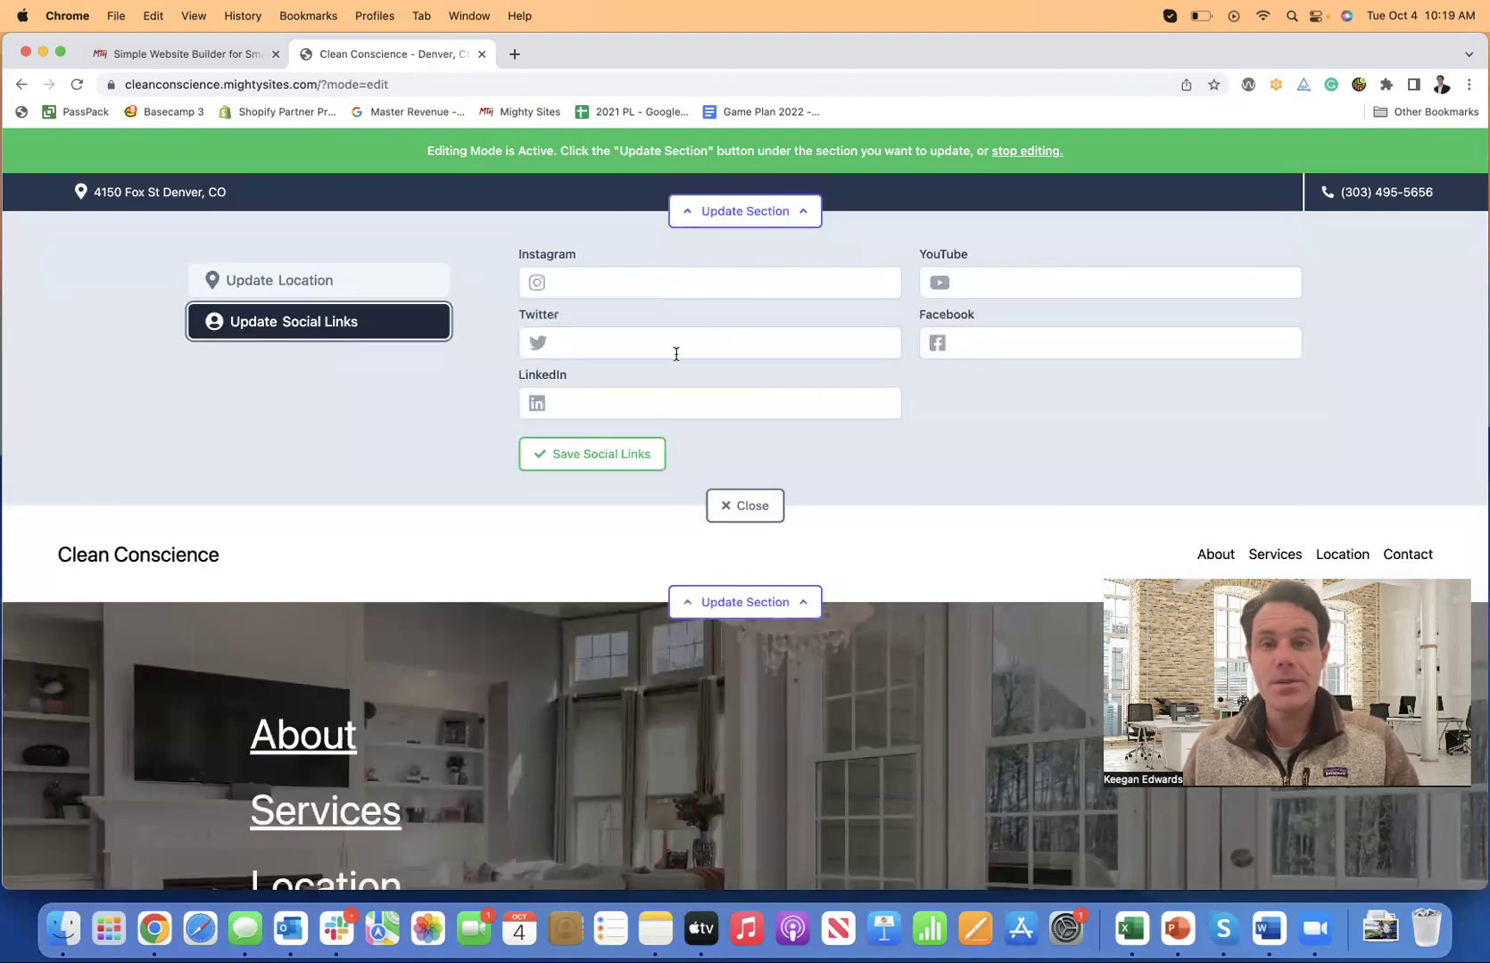
pyautogui.click(676, 344)
pyautogui.click(691, 385)
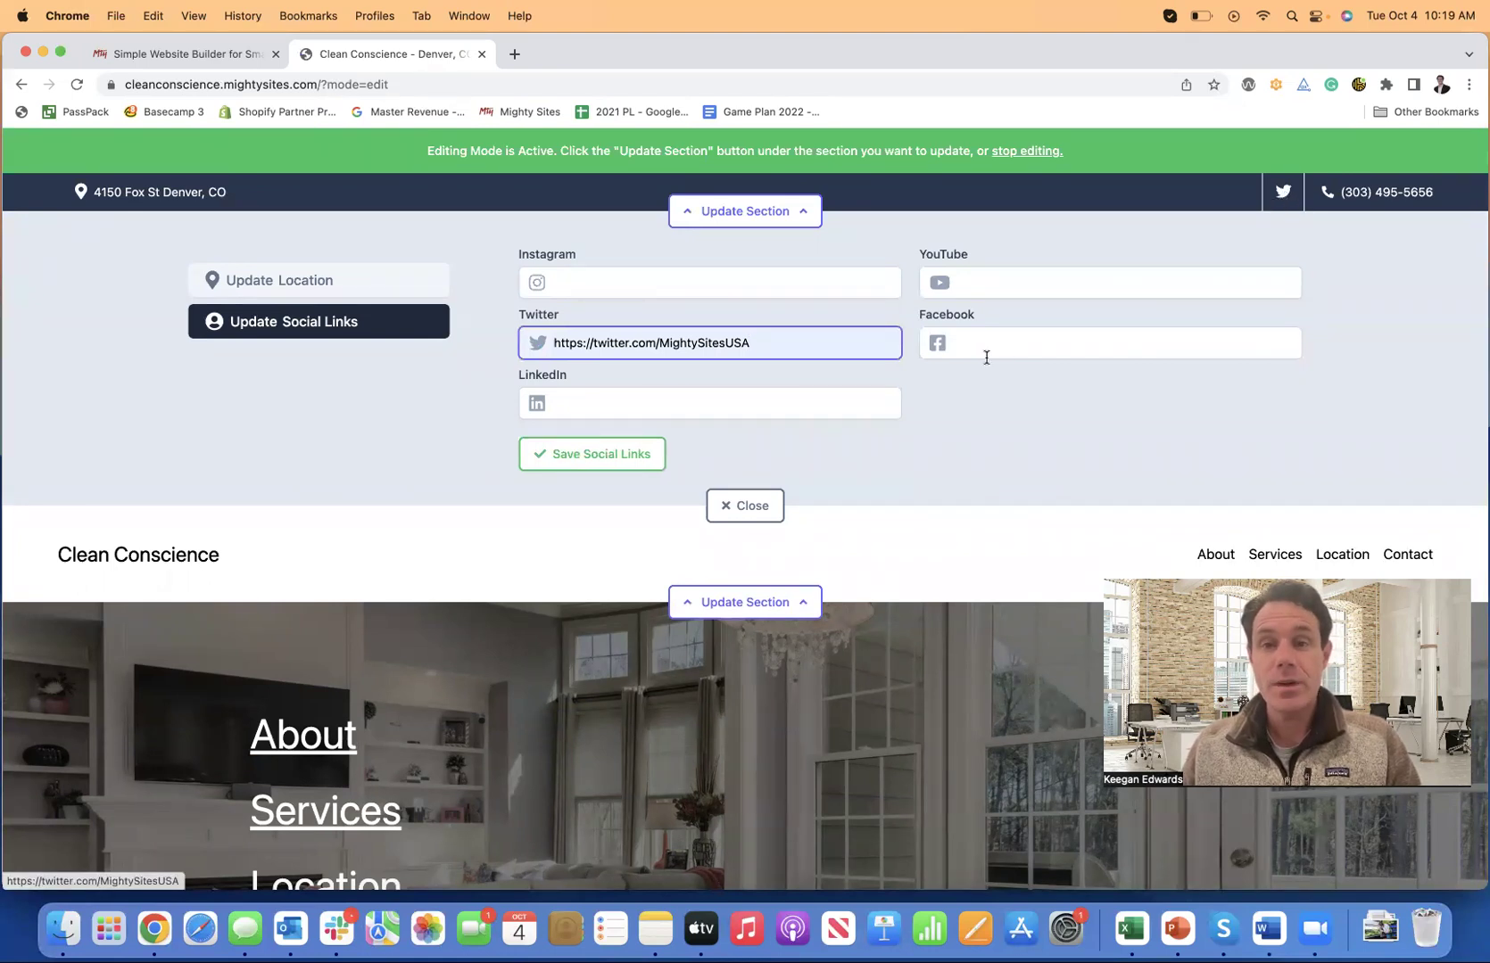
pyautogui.click(986, 348)
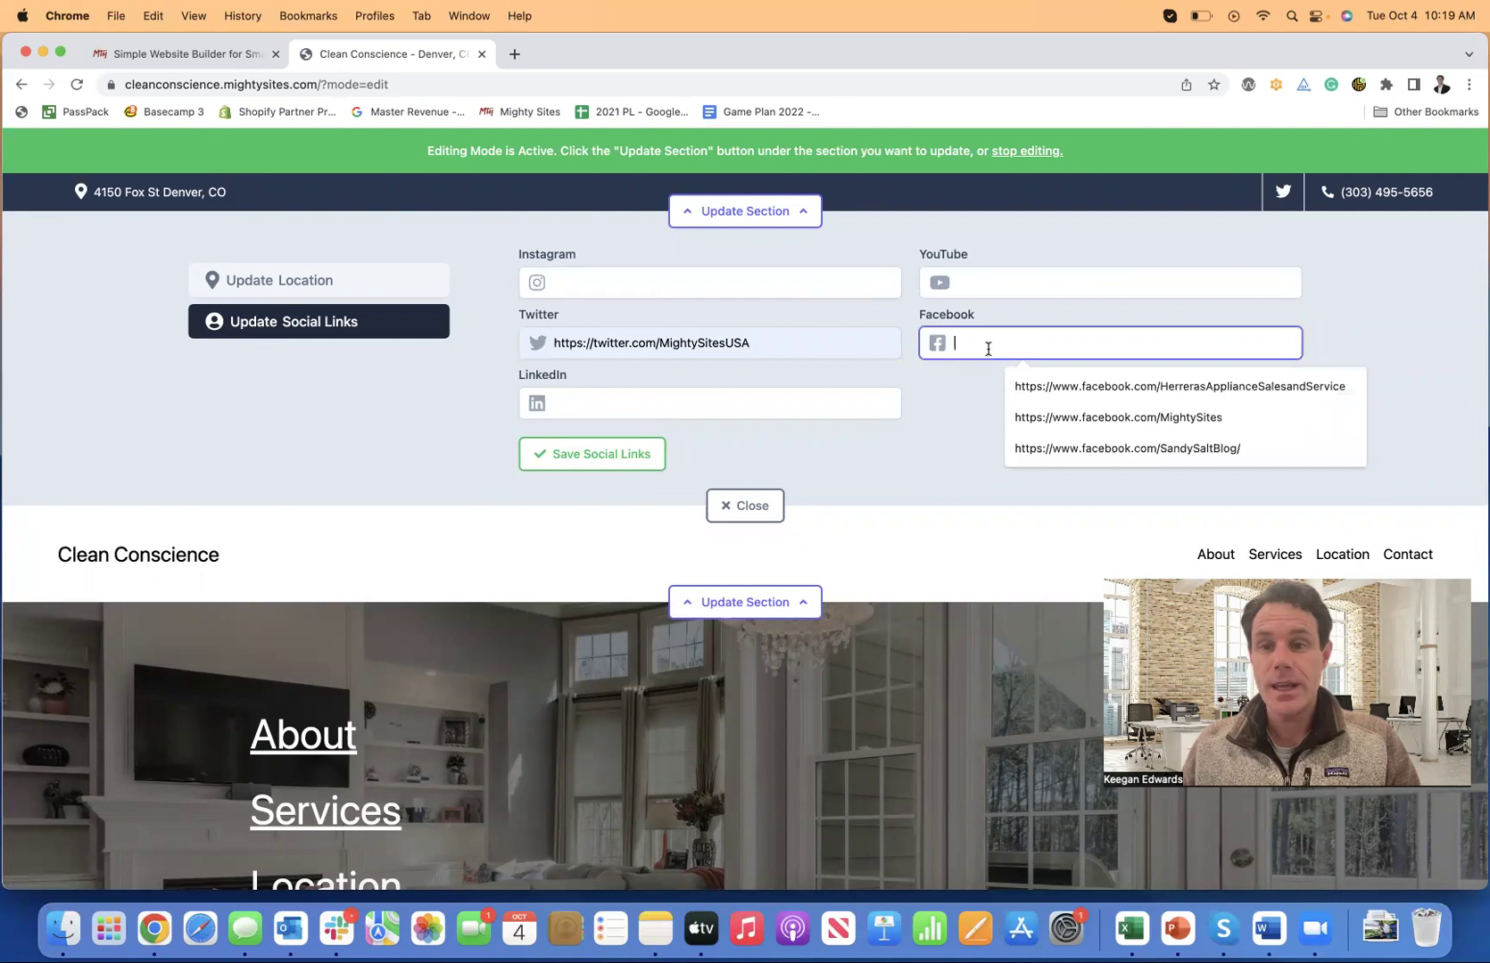
pyautogui.click(1104, 417)
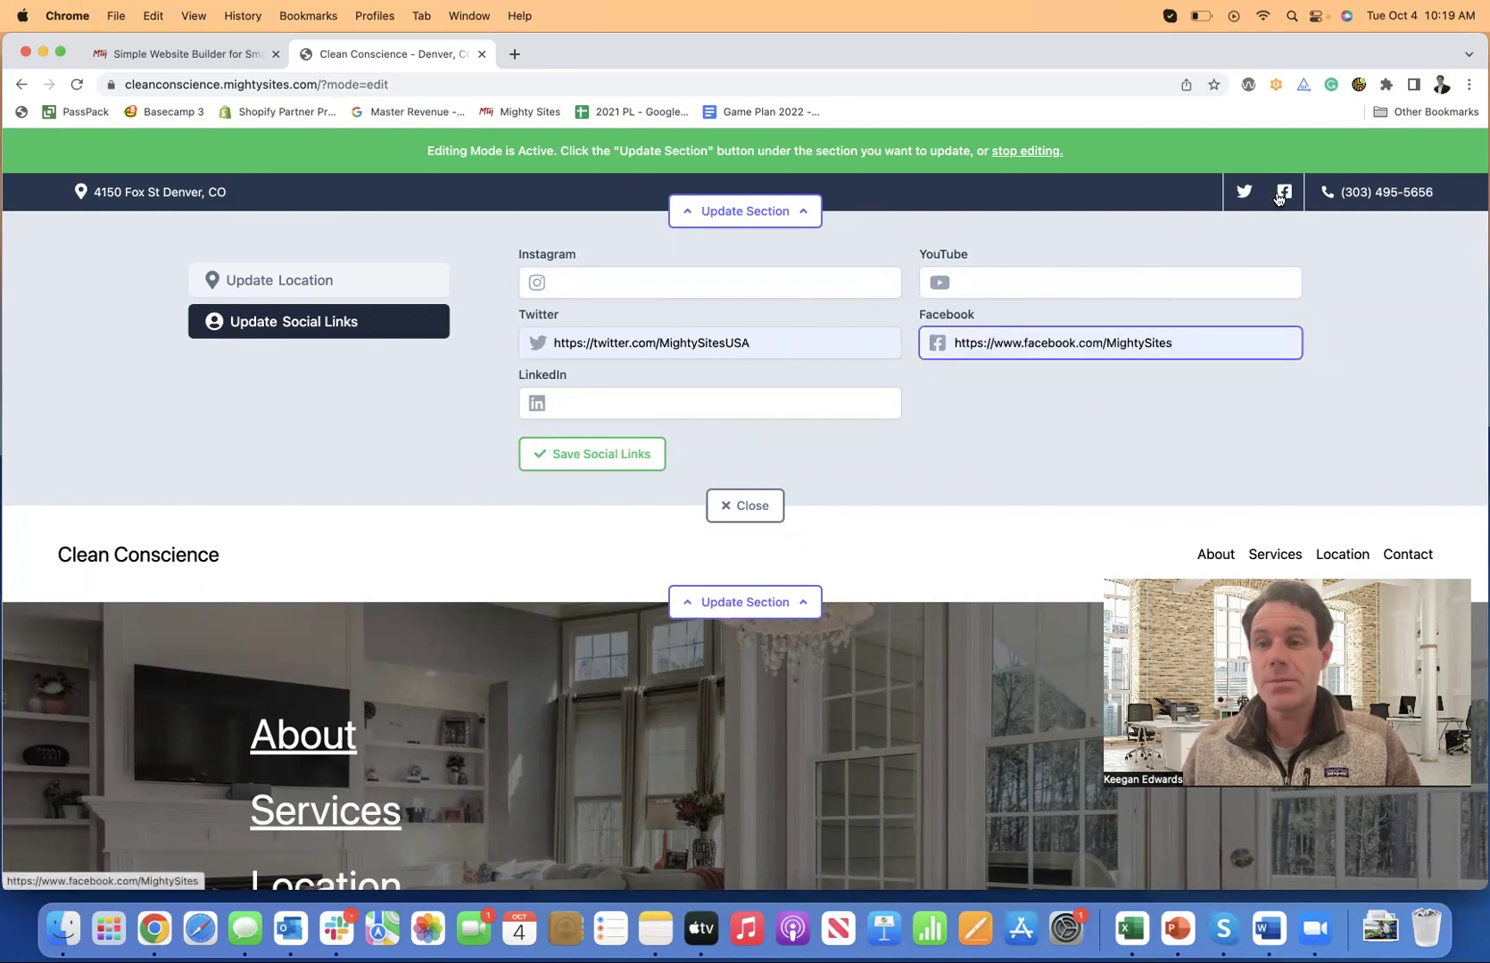
pyautogui.click(612, 456)
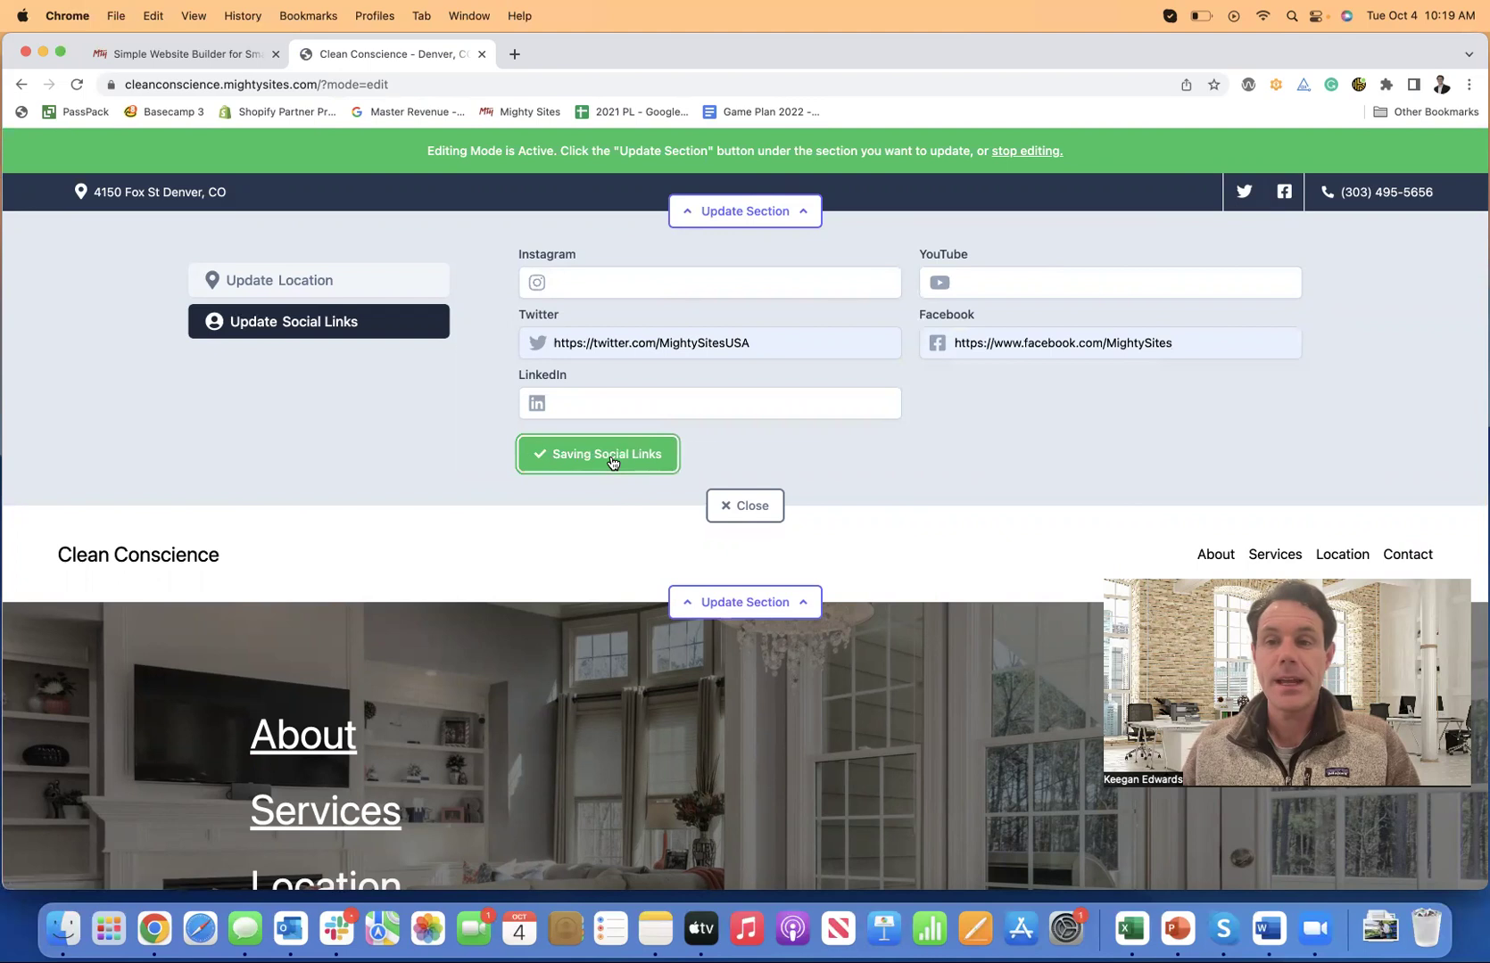
pyautogui.click(773, 512)
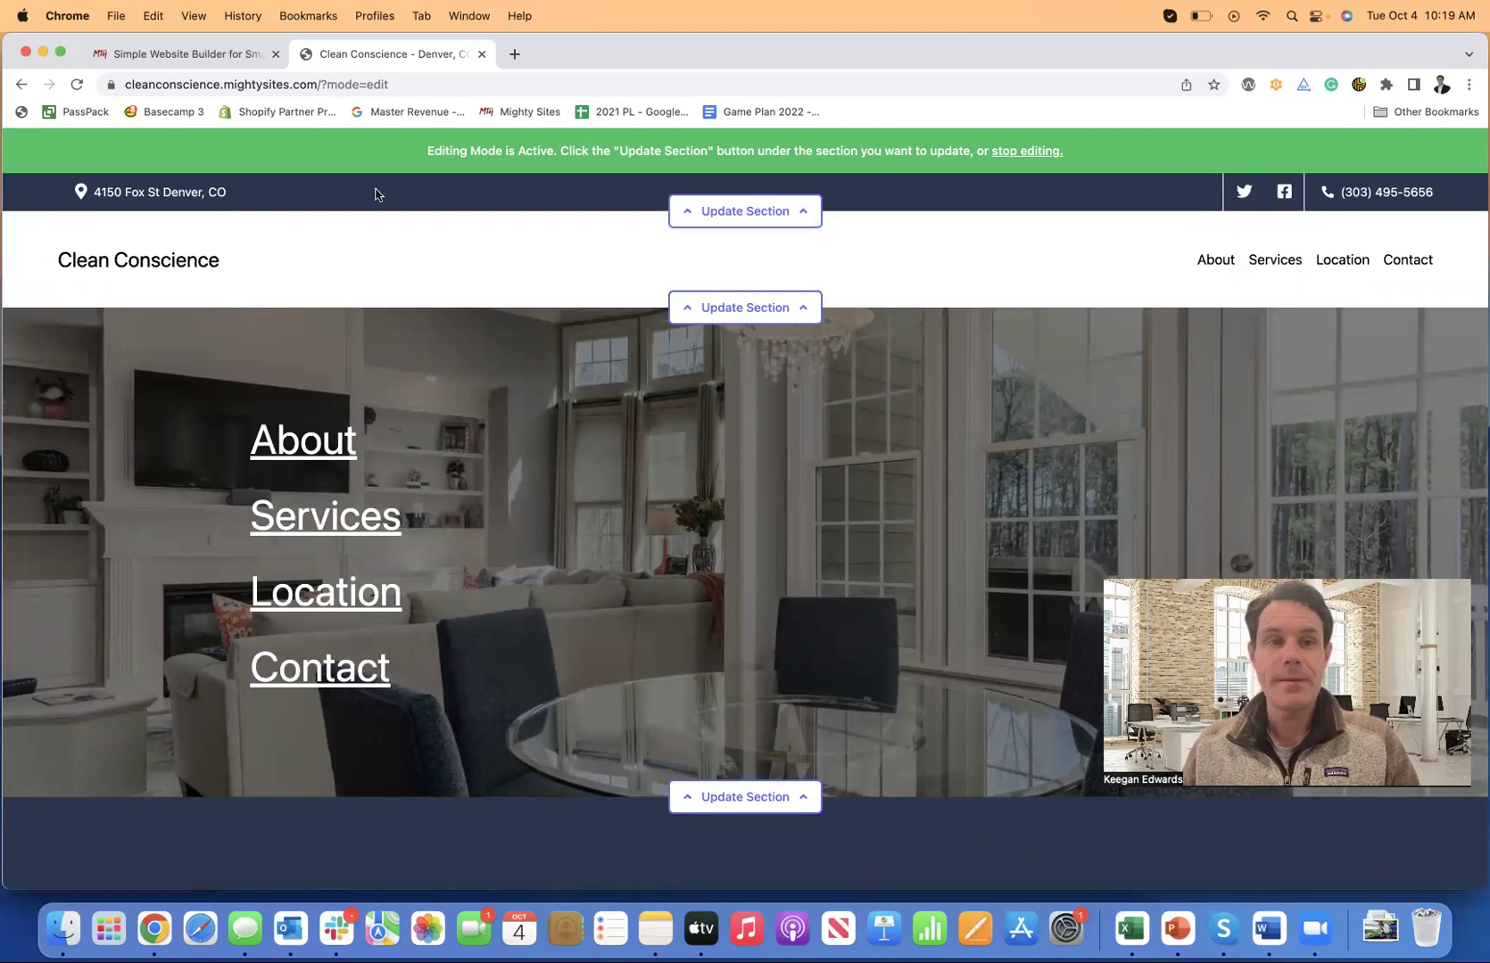
# Re-save the header's business location details and close the editor.
pyautogui.click(750, 210)
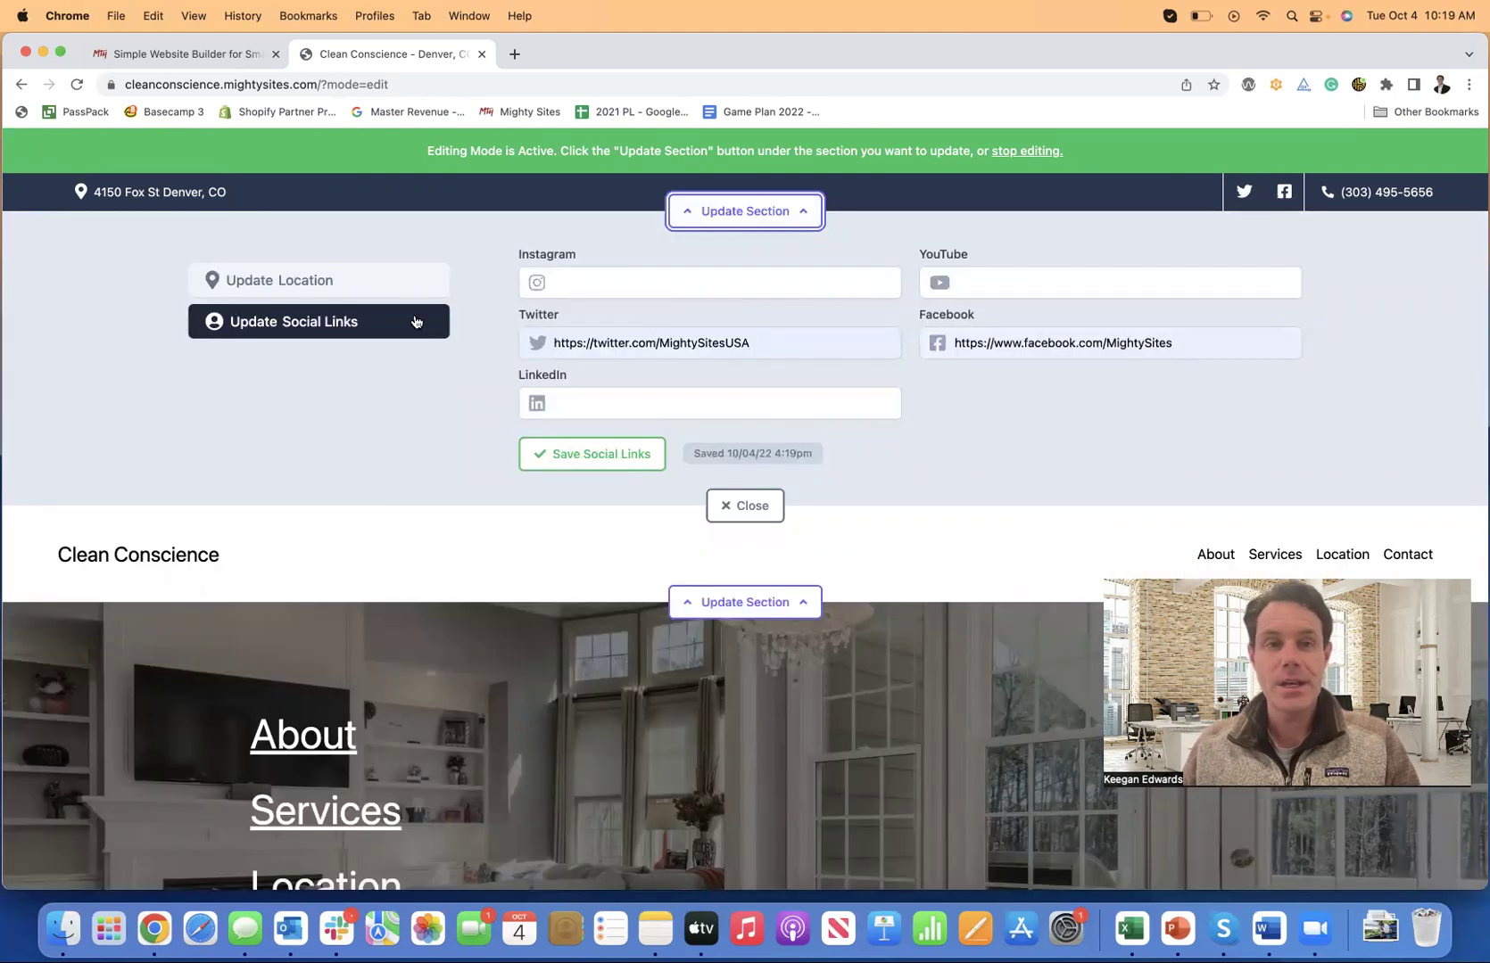
pyautogui.click(405, 291)
pyautogui.click(581, 553)
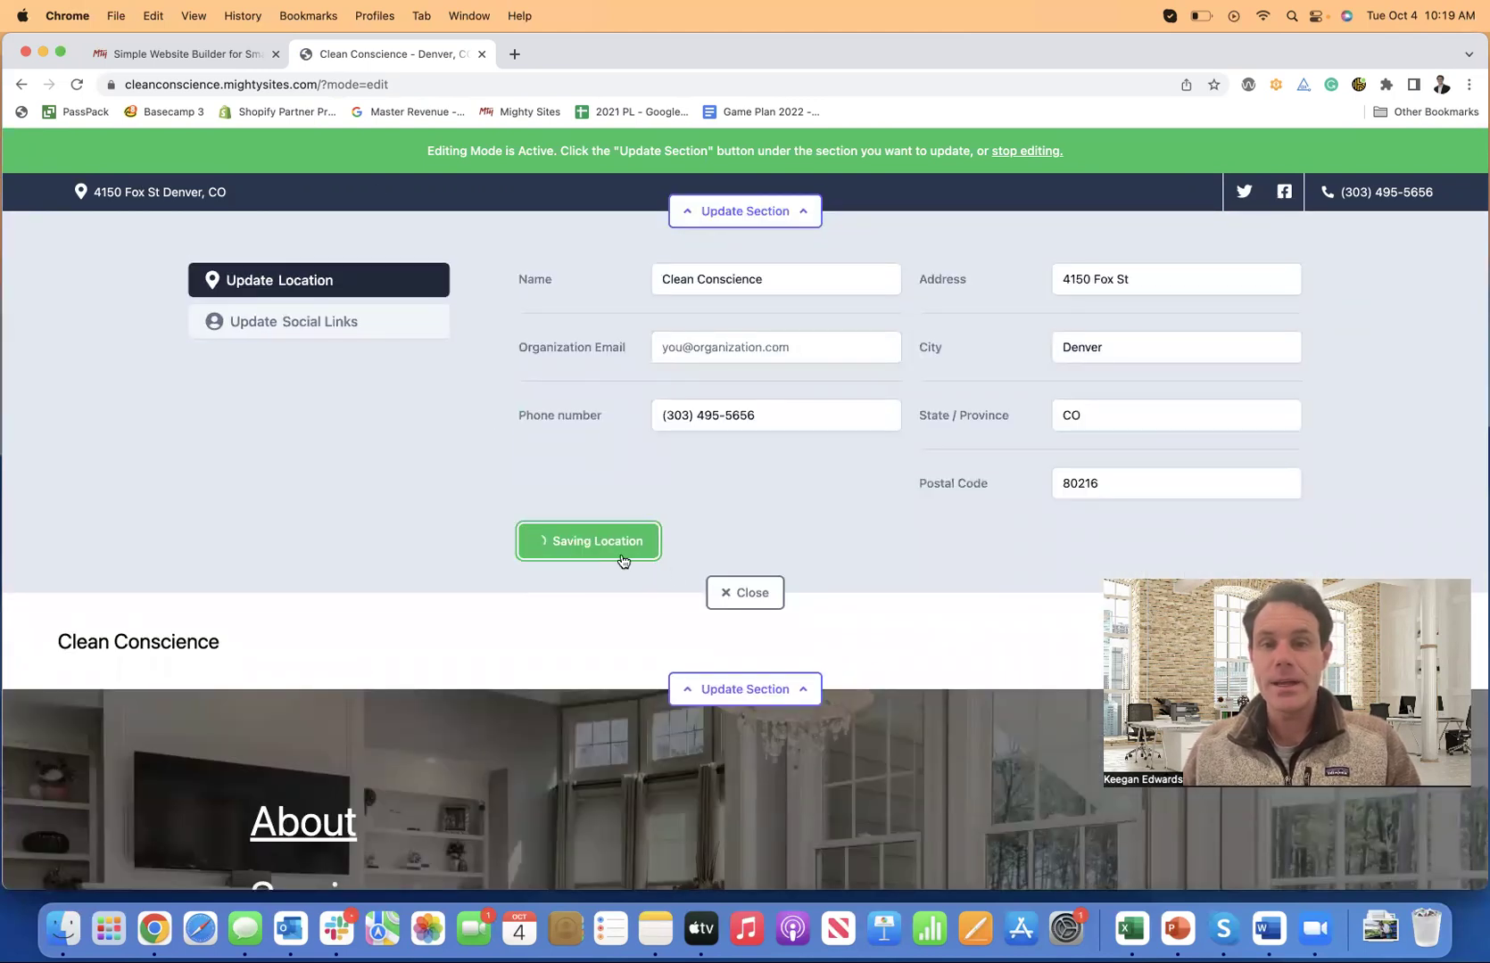
pyautogui.click(741, 592)
pyautogui.scroll(-3, 665, 366)
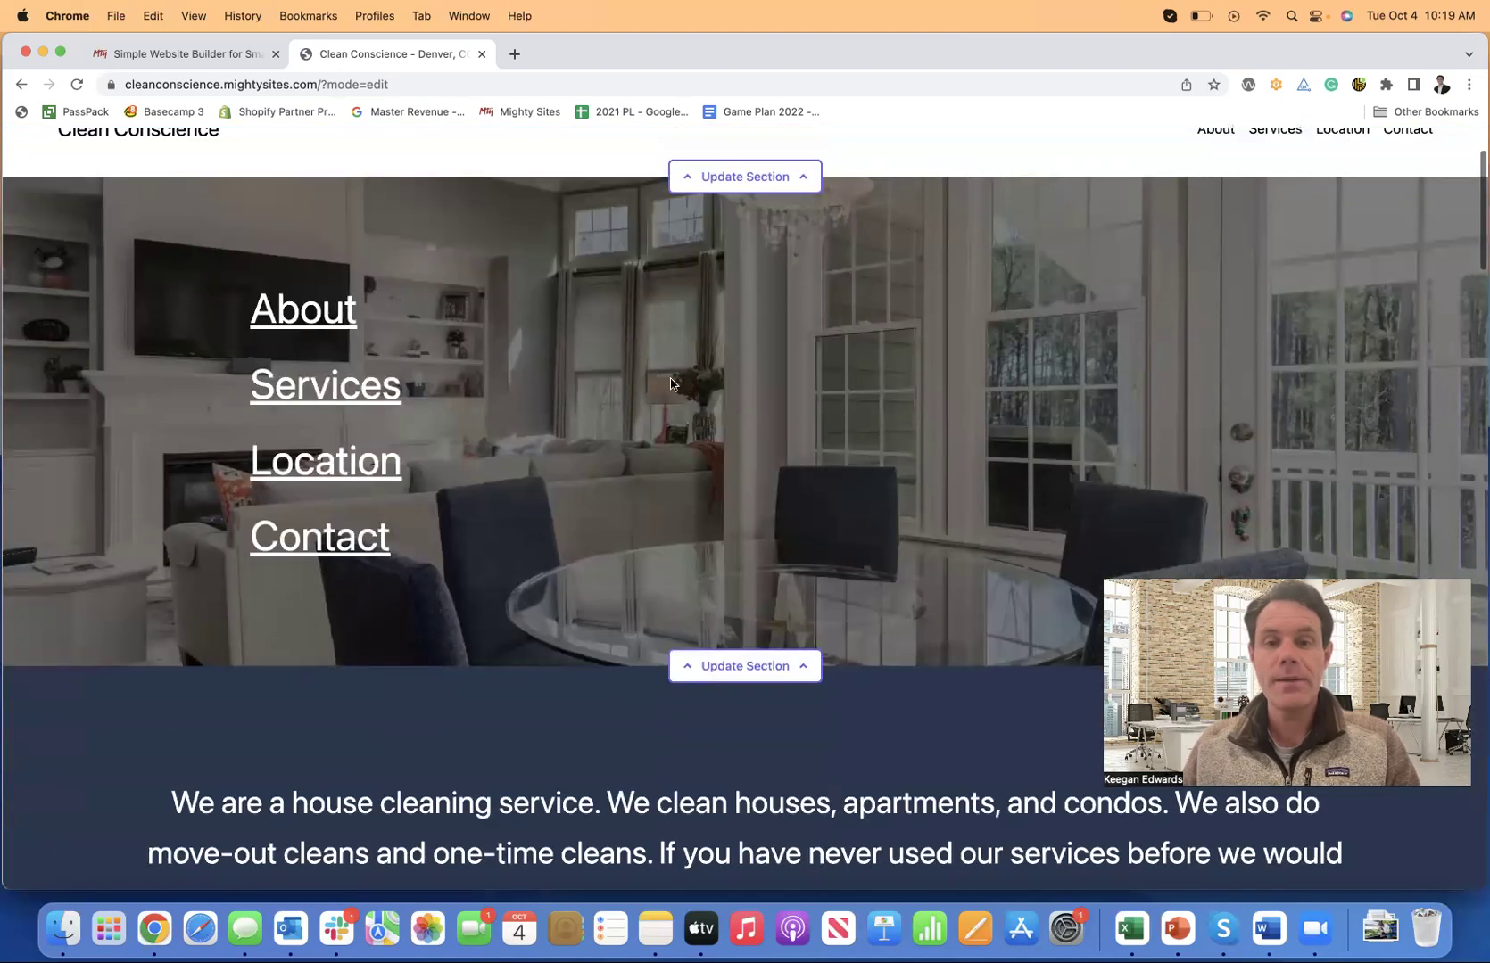
pyautogui.click(794, 669)
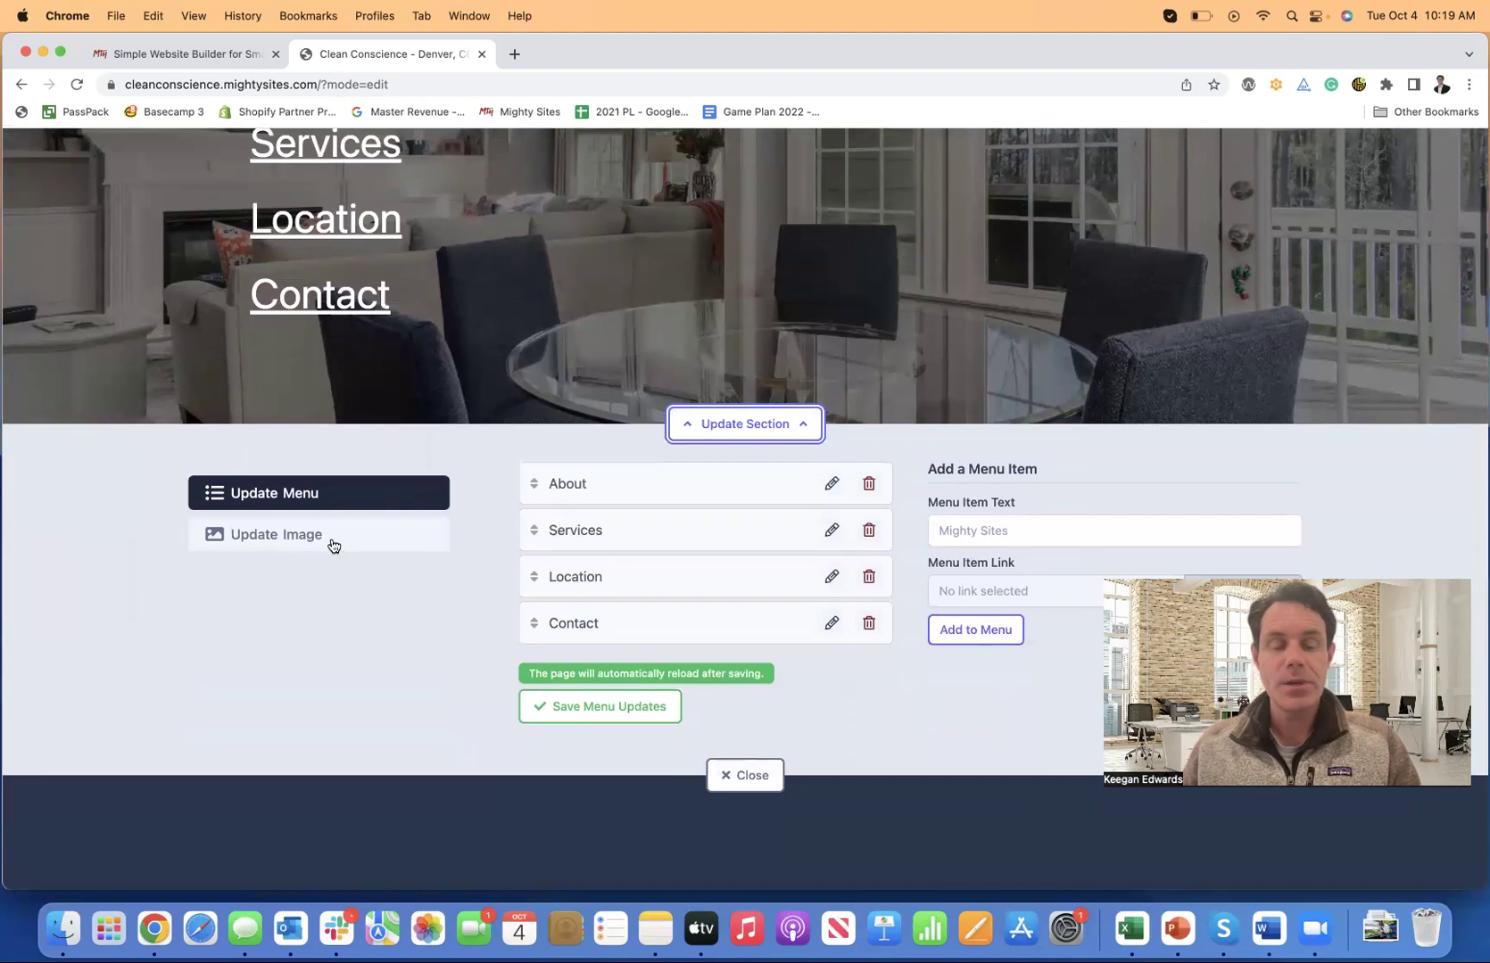
pyautogui.click(329, 544)
pyautogui.click(644, 522)
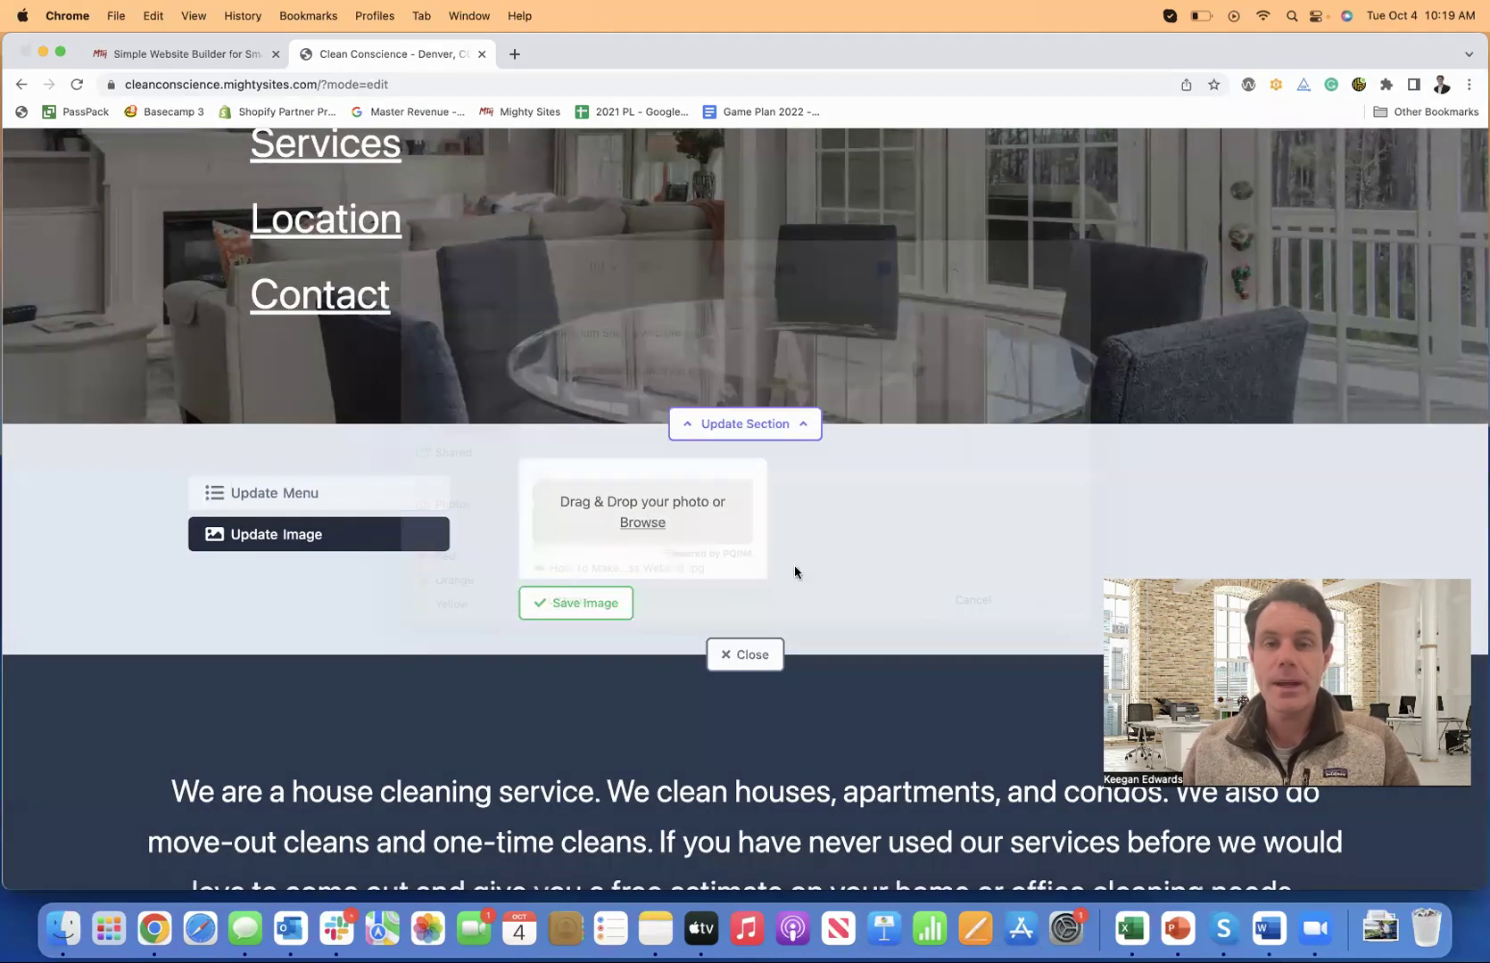
pyautogui.press('Escape')
pyautogui.scroll(6, 464, 446)
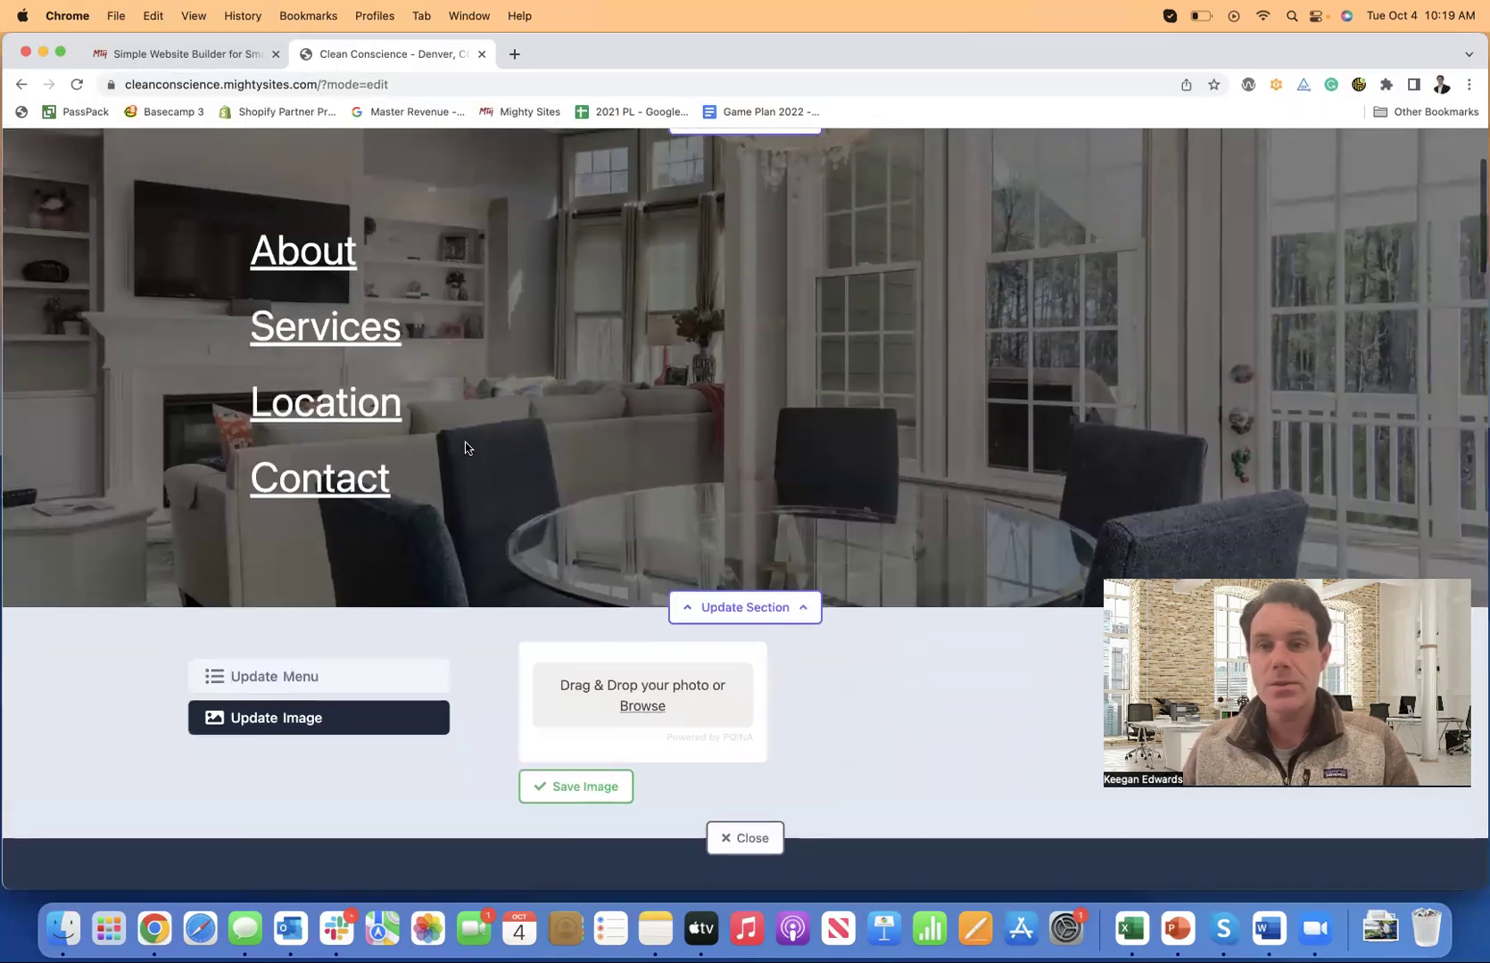
pyautogui.scroll(2, 464, 446)
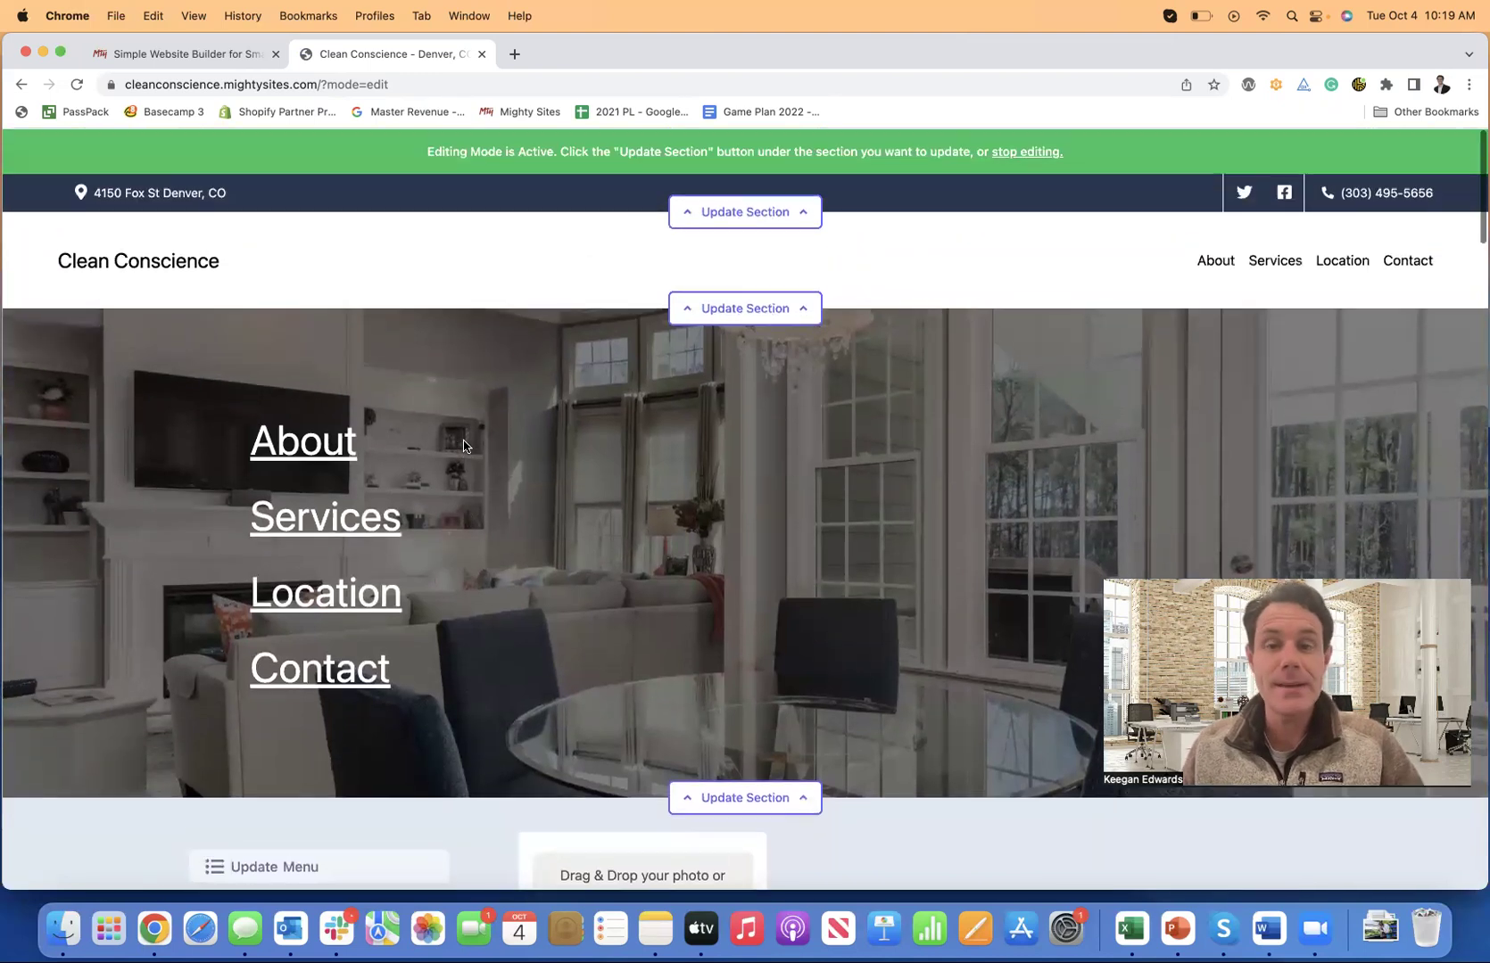
pyautogui.scroll(-3, 471, 446)
pyautogui.scroll(-2, 470, 446)
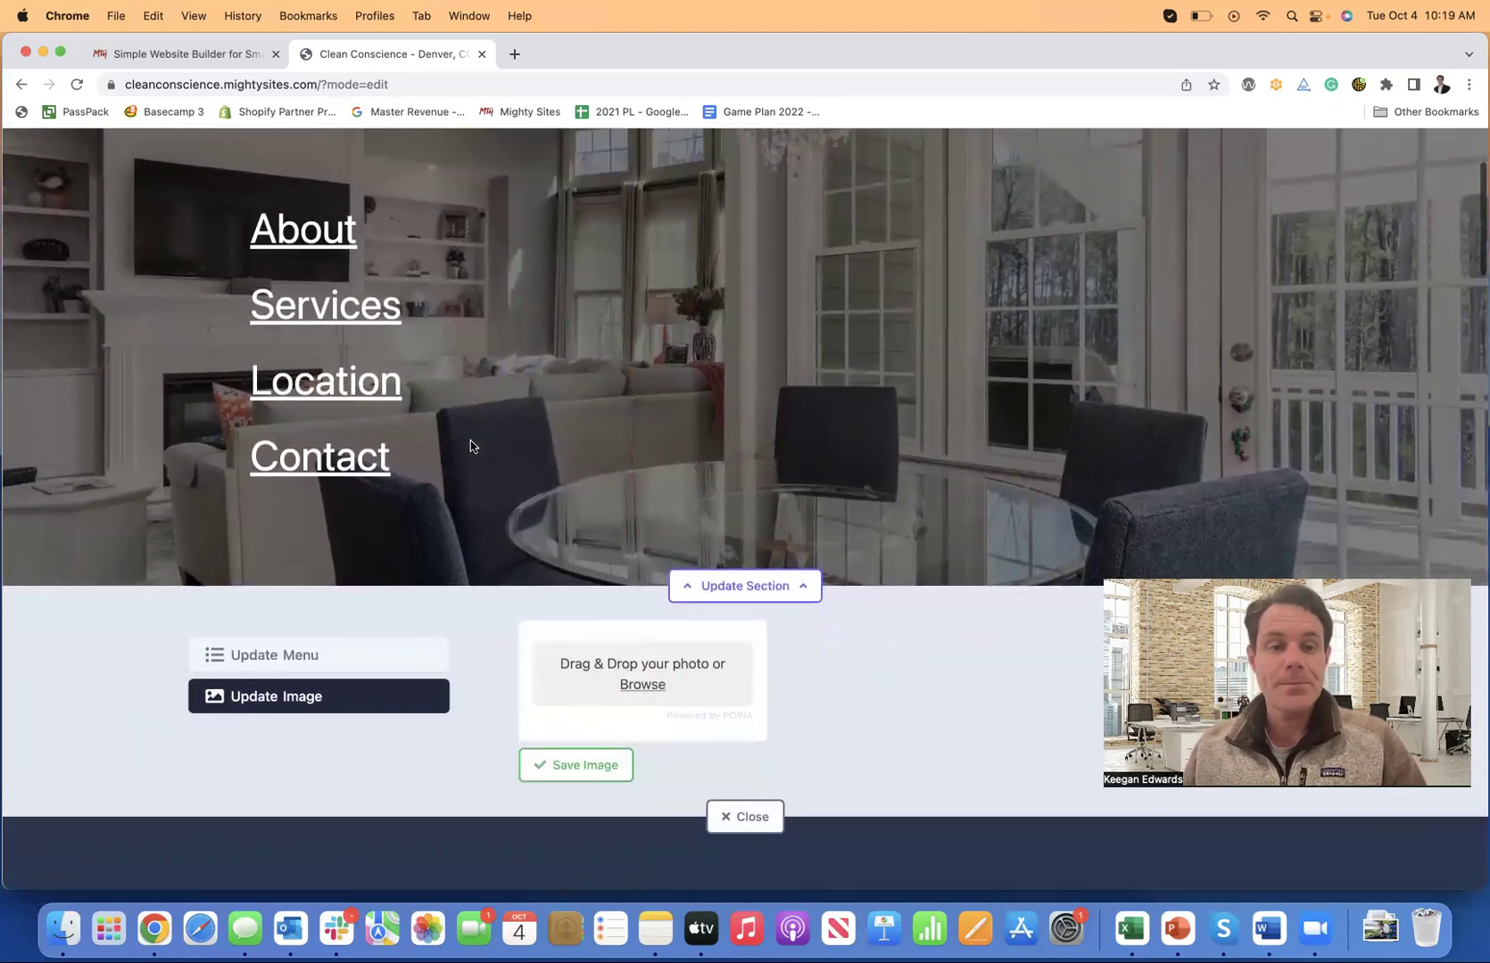
pyautogui.click(399, 634)
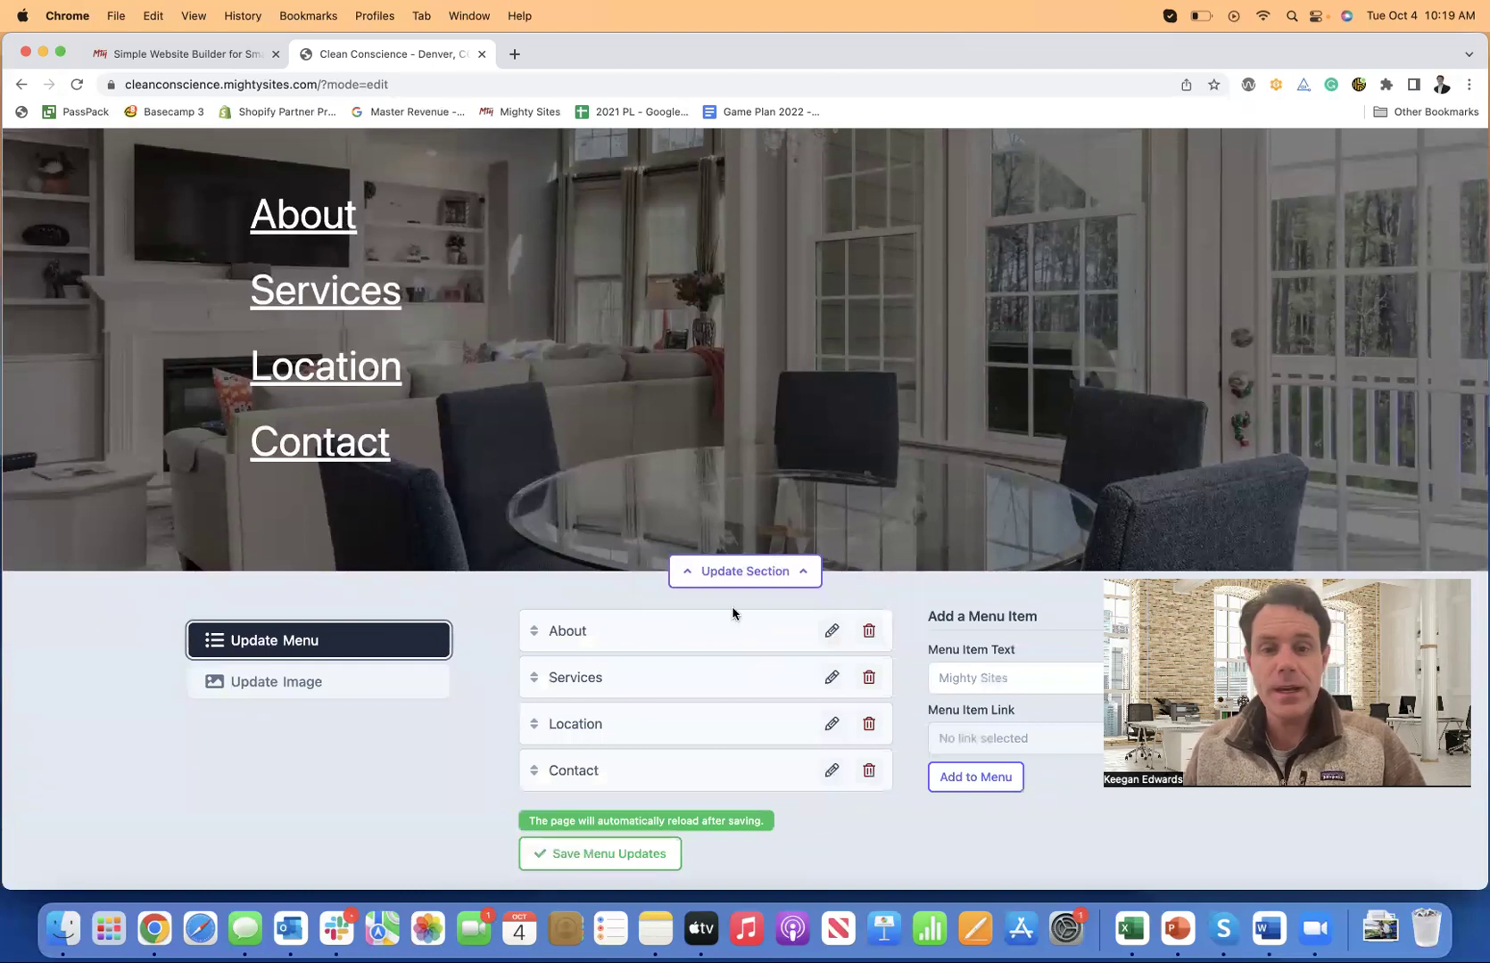
pyautogui.scroll(-2, 713, 660)
pyautogui.scroll(5, 714, 660)
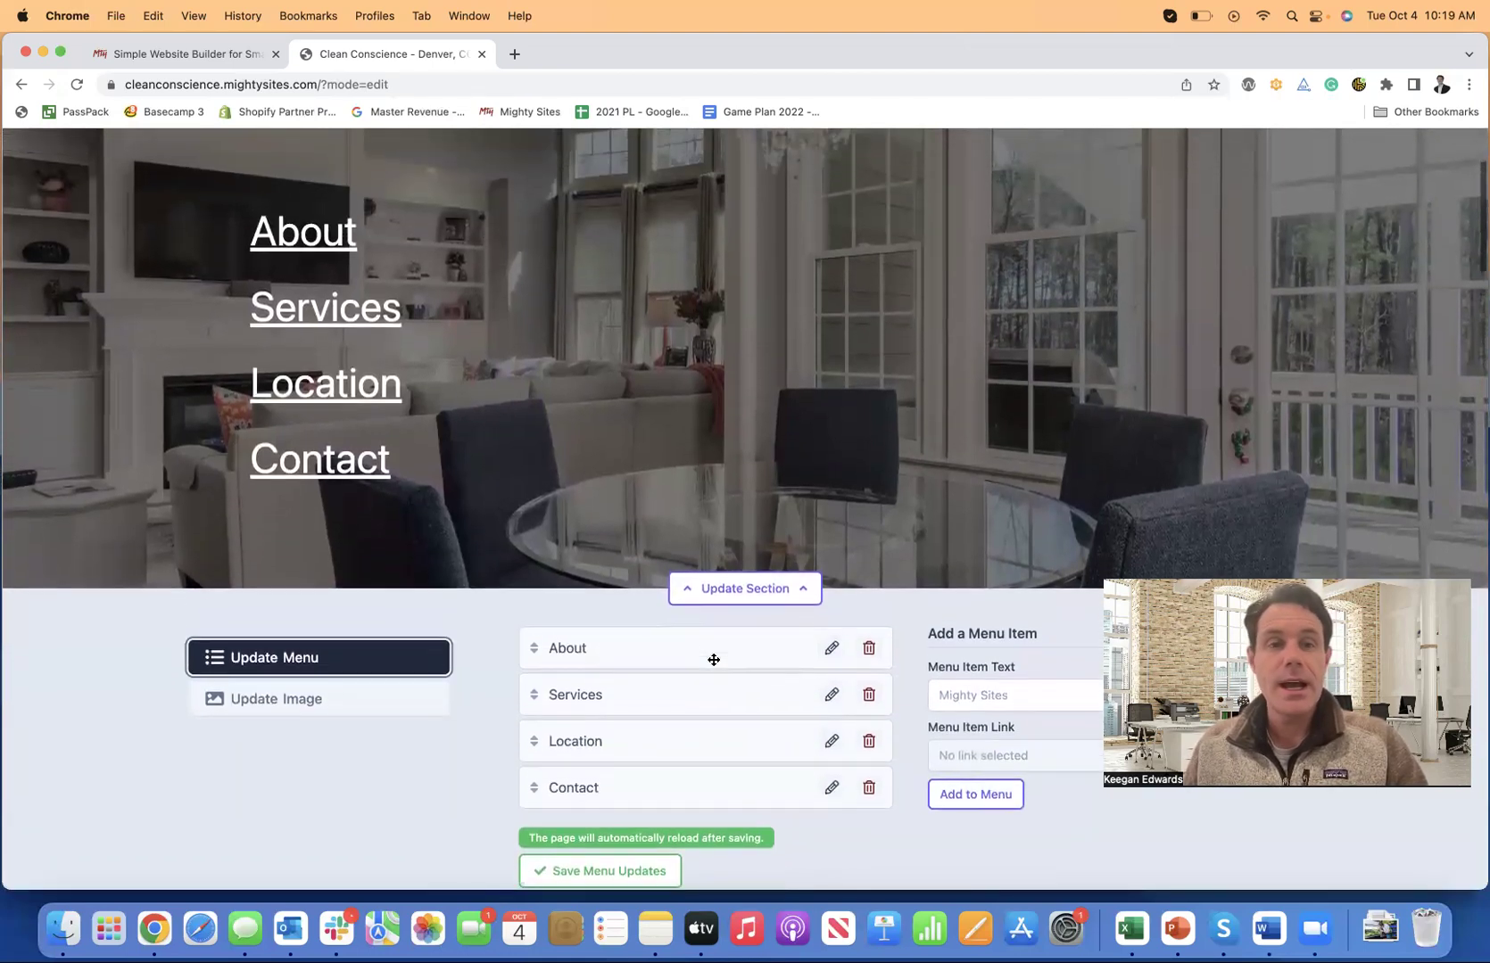
pyautogui.scroll(2, 713, 666)
pyautogui.scroll(-3, 714, 665)
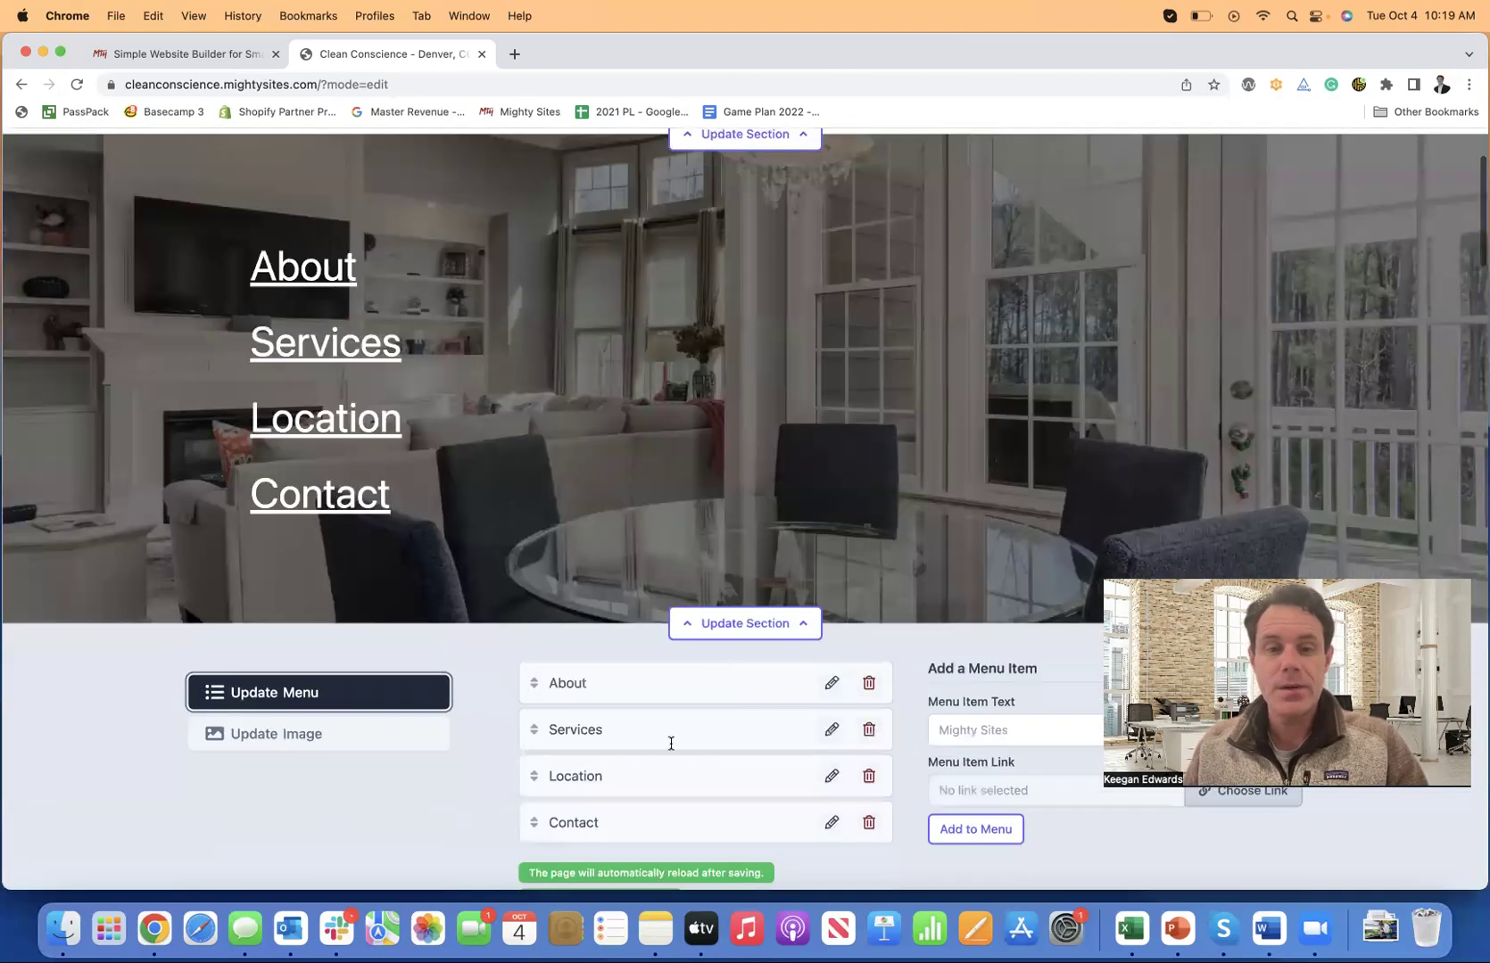
pyautogui.scroll(-2, 671, 743)
pyautogui.click(660, 782)
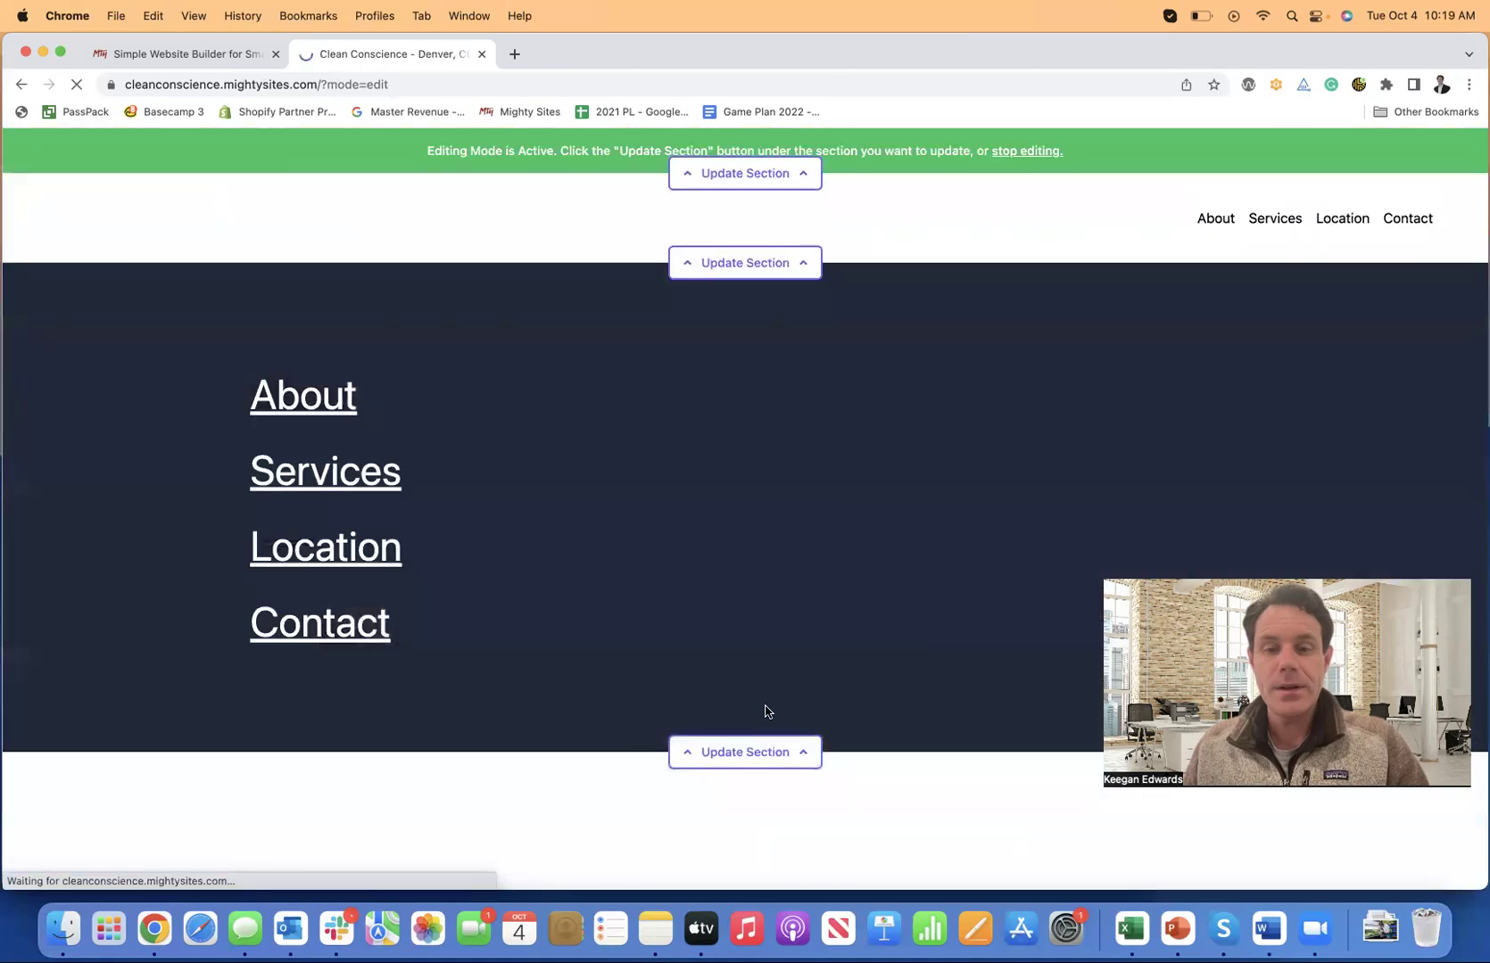
pyautogui.scroll(-3, 764, 732)
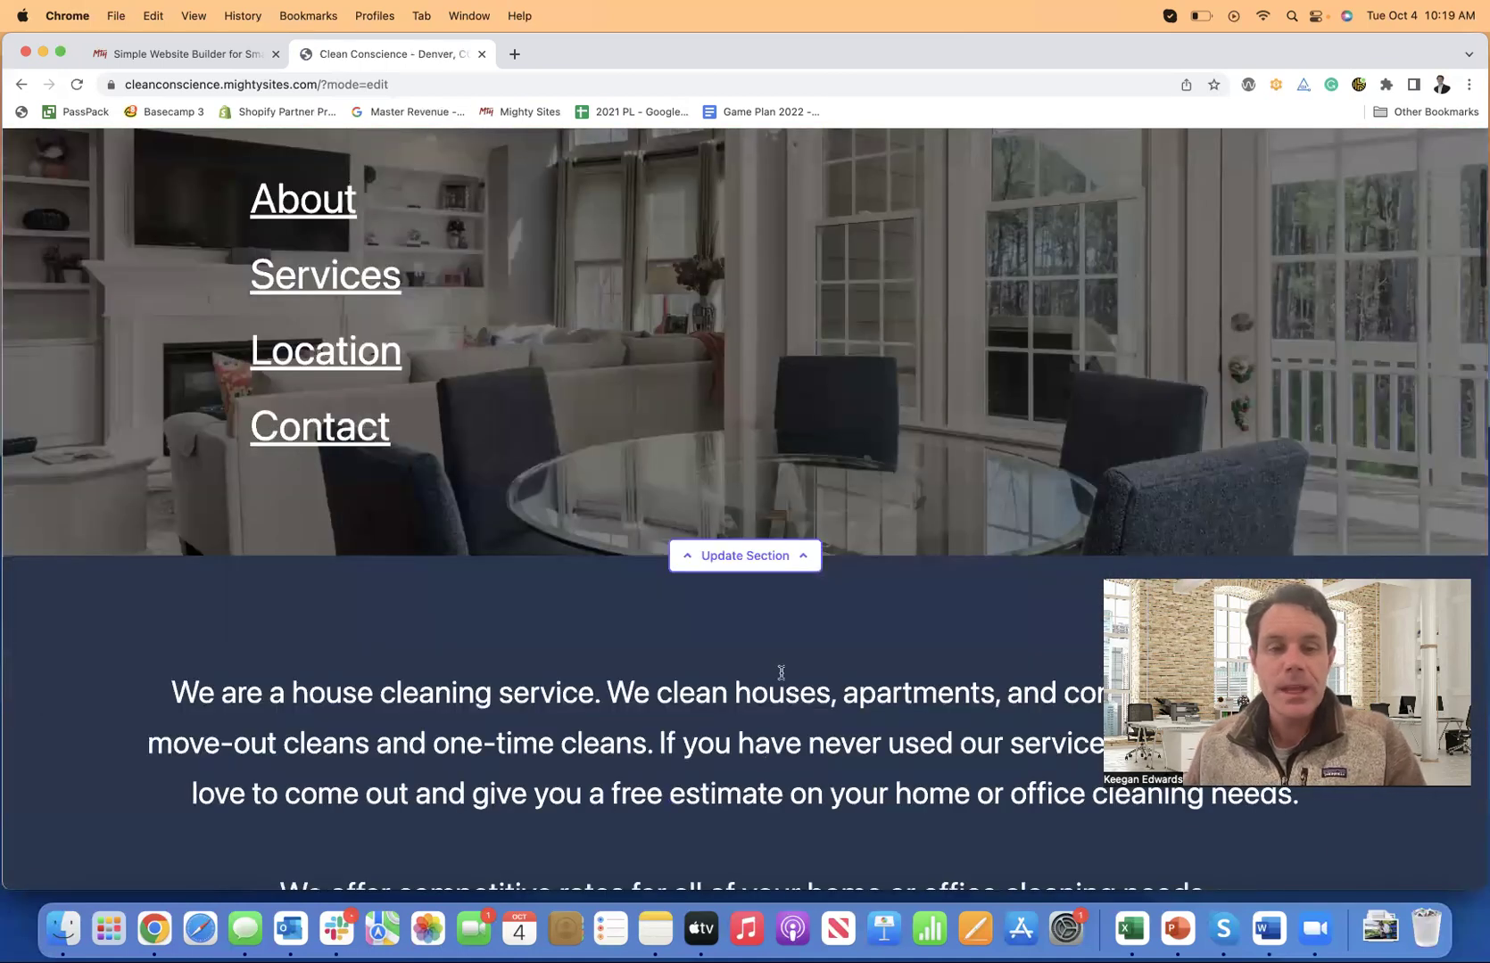
pyautogui.scroll(-5, 781, 673)
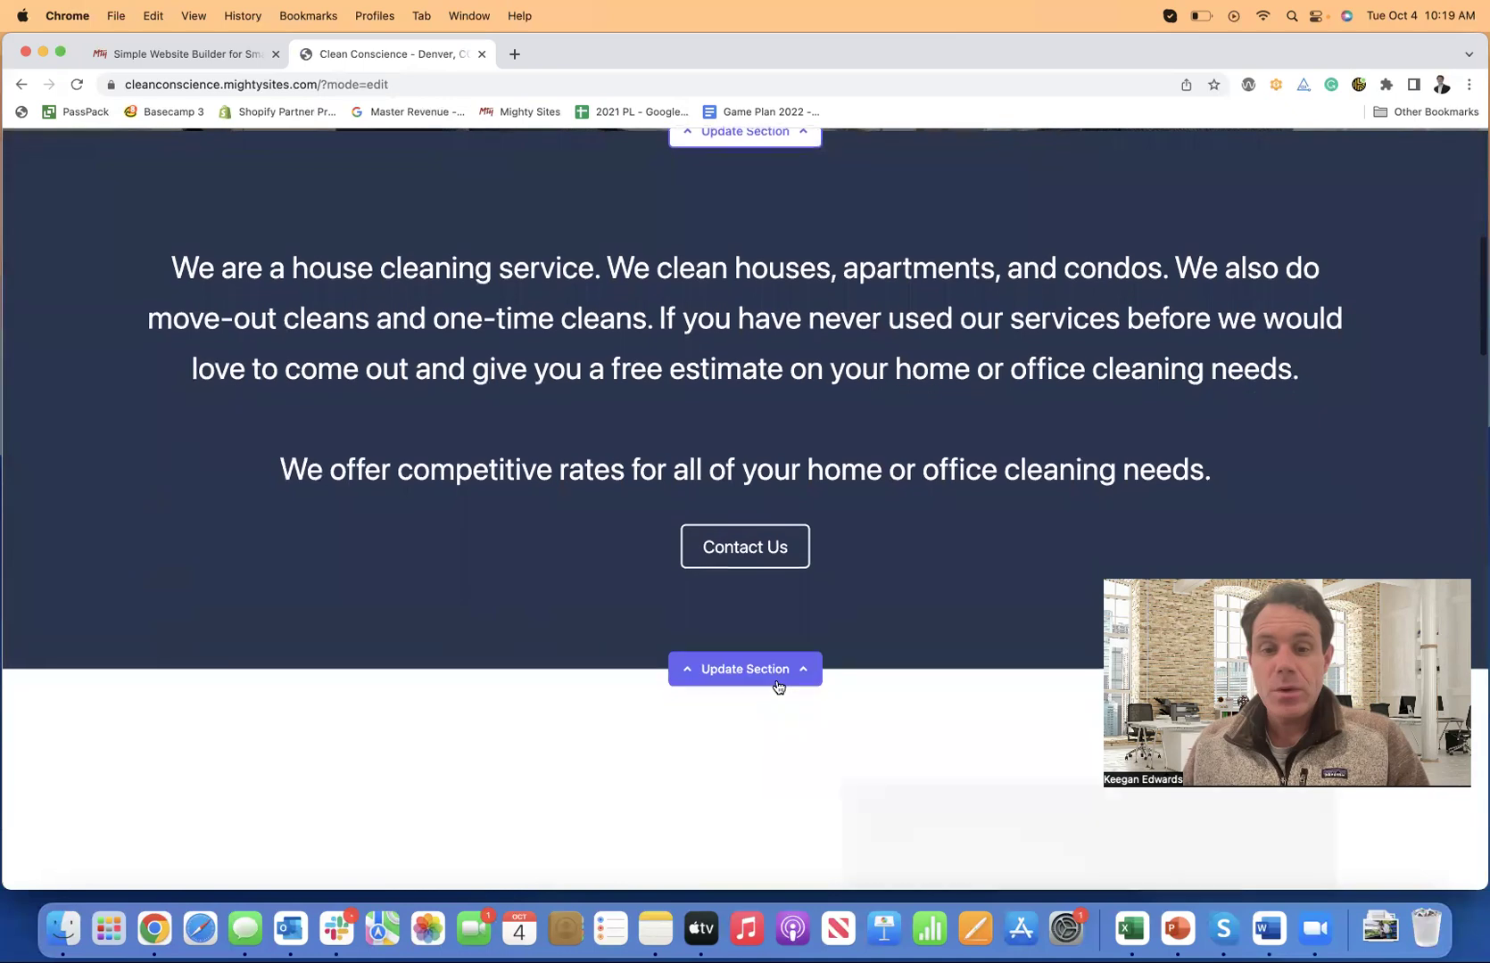
# Add a new paragraph 'This is an excellent cleaning service business website template.' to the about section copy.
pyautogui.click(778, 679)
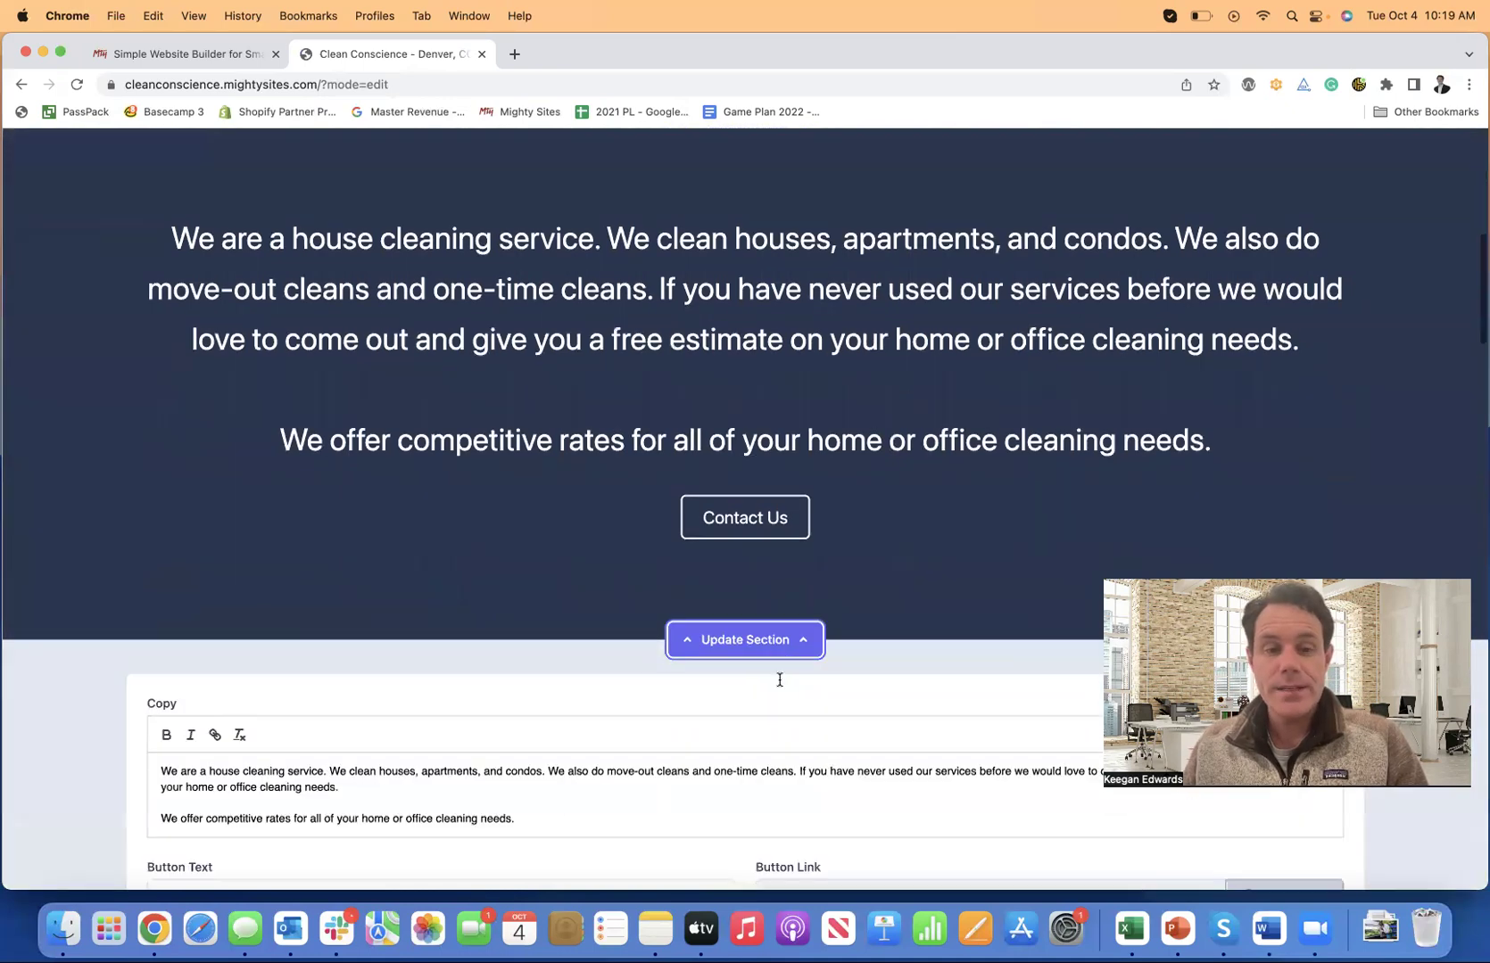
pyautogui.scroll(-3, 779, 679)
pyautogui.scroll(1, 725, 637)
pyautogui.click(603, 643)
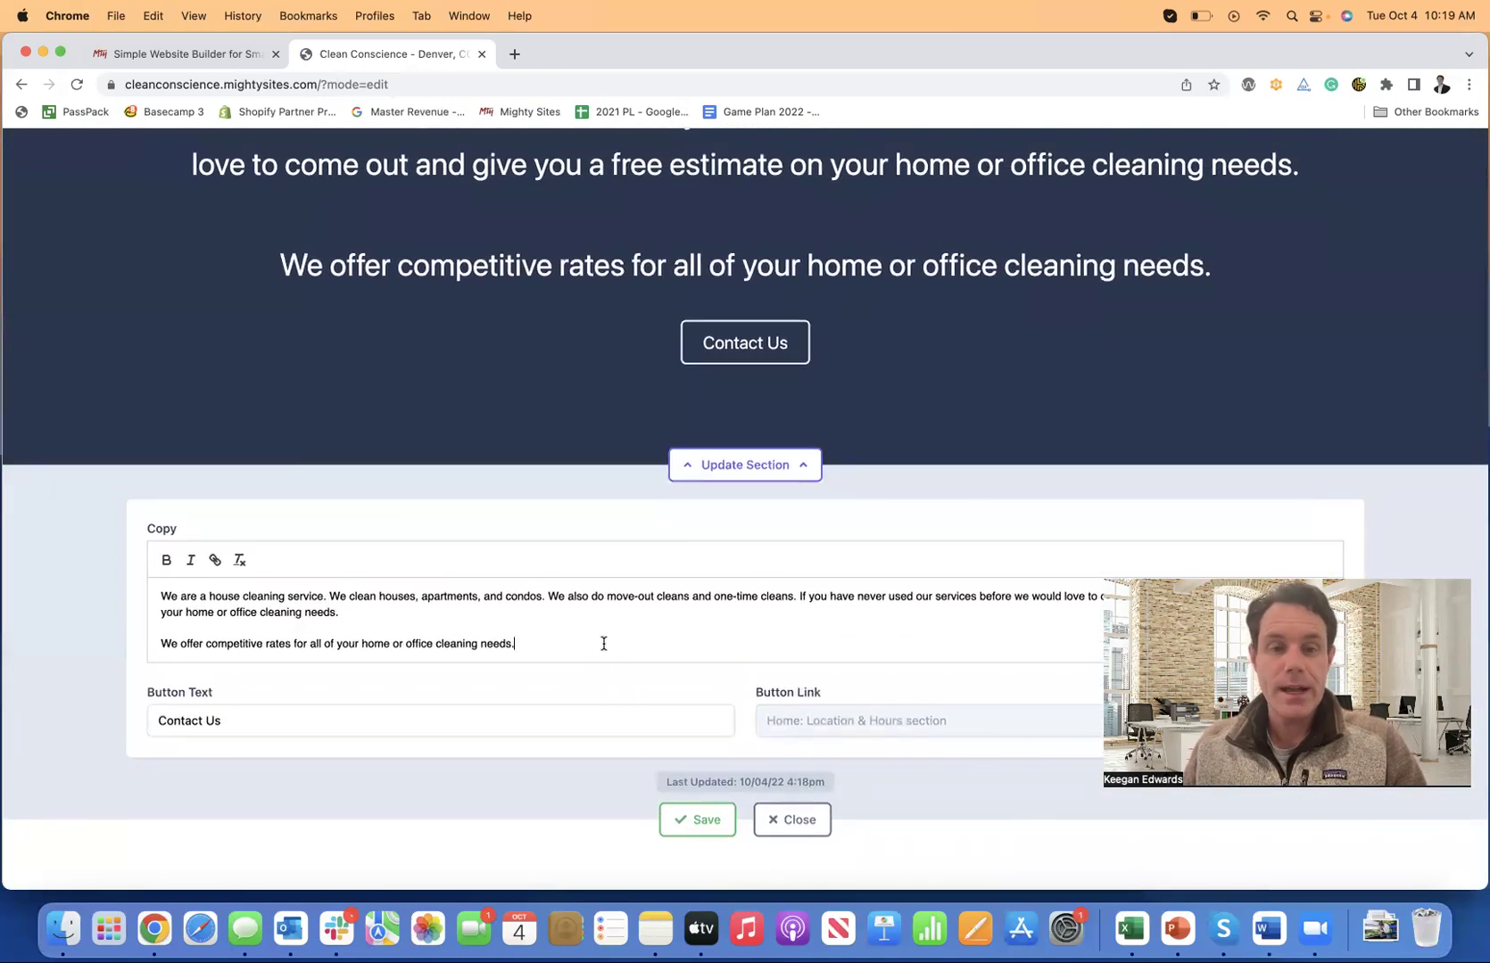
pyautogui.press('Return')
pyautogui.write('This ')
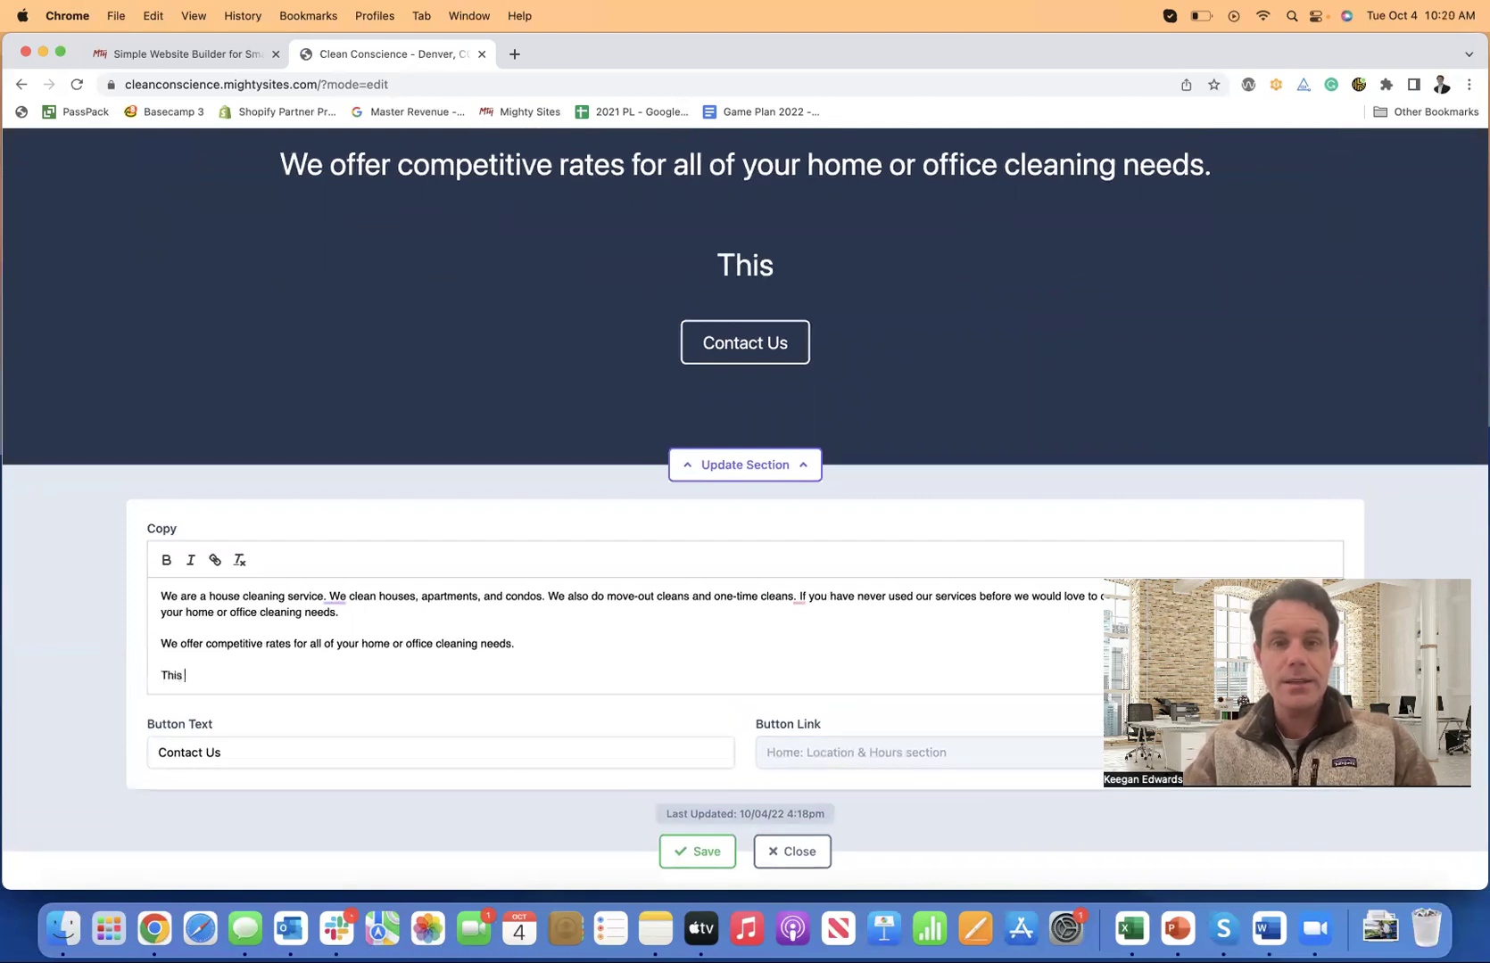
pyautogui.write('is an excellent')
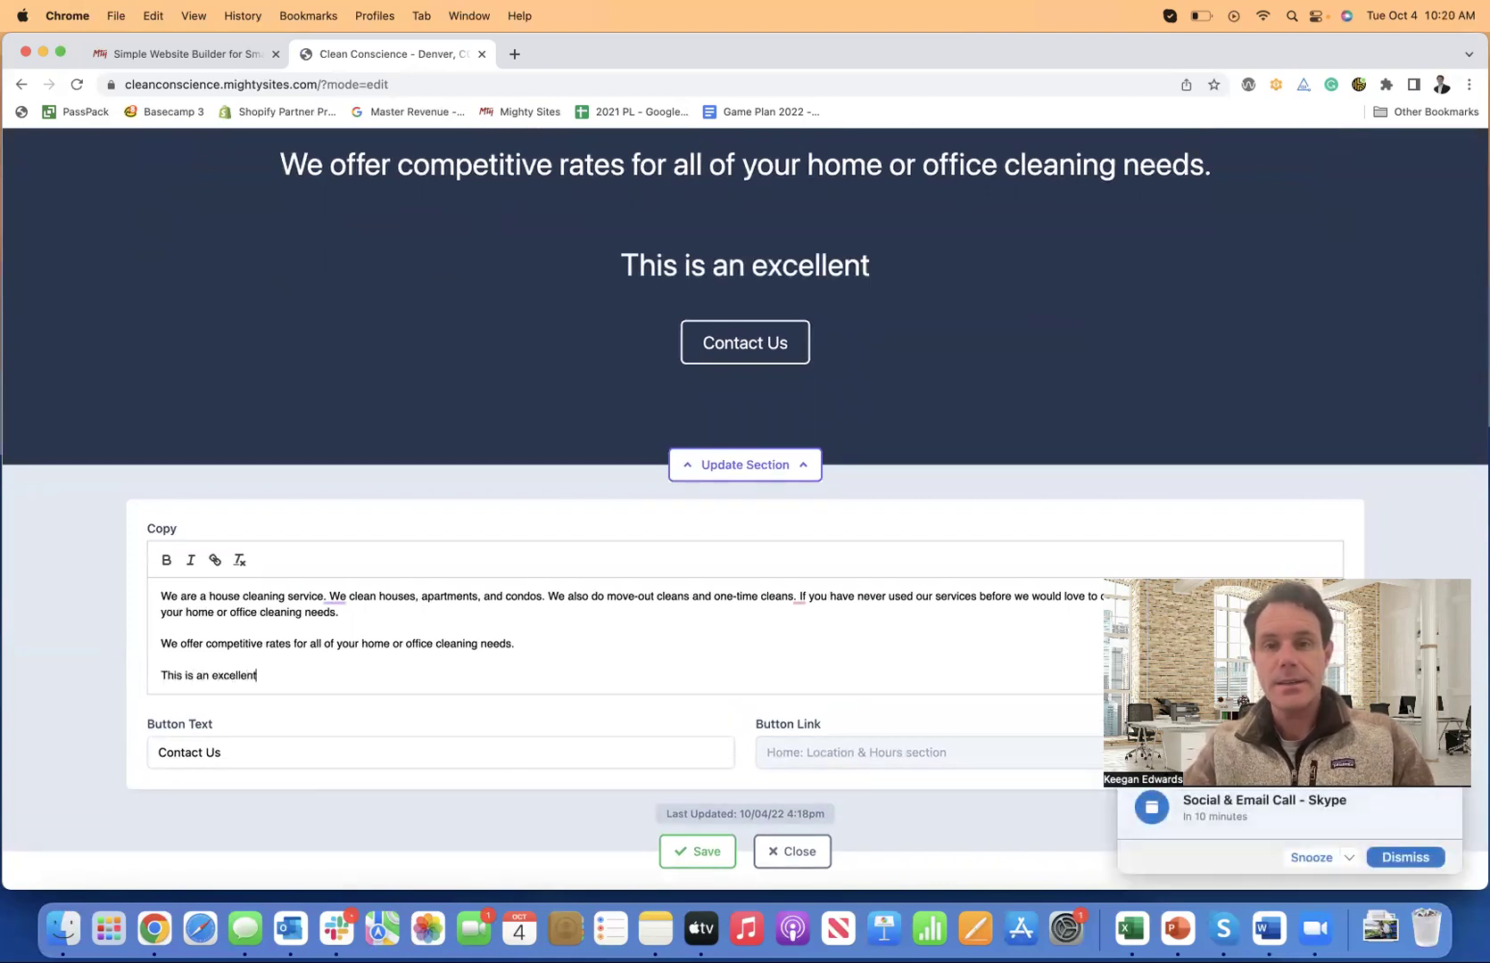
pyautogui.write(' cleaning servi')
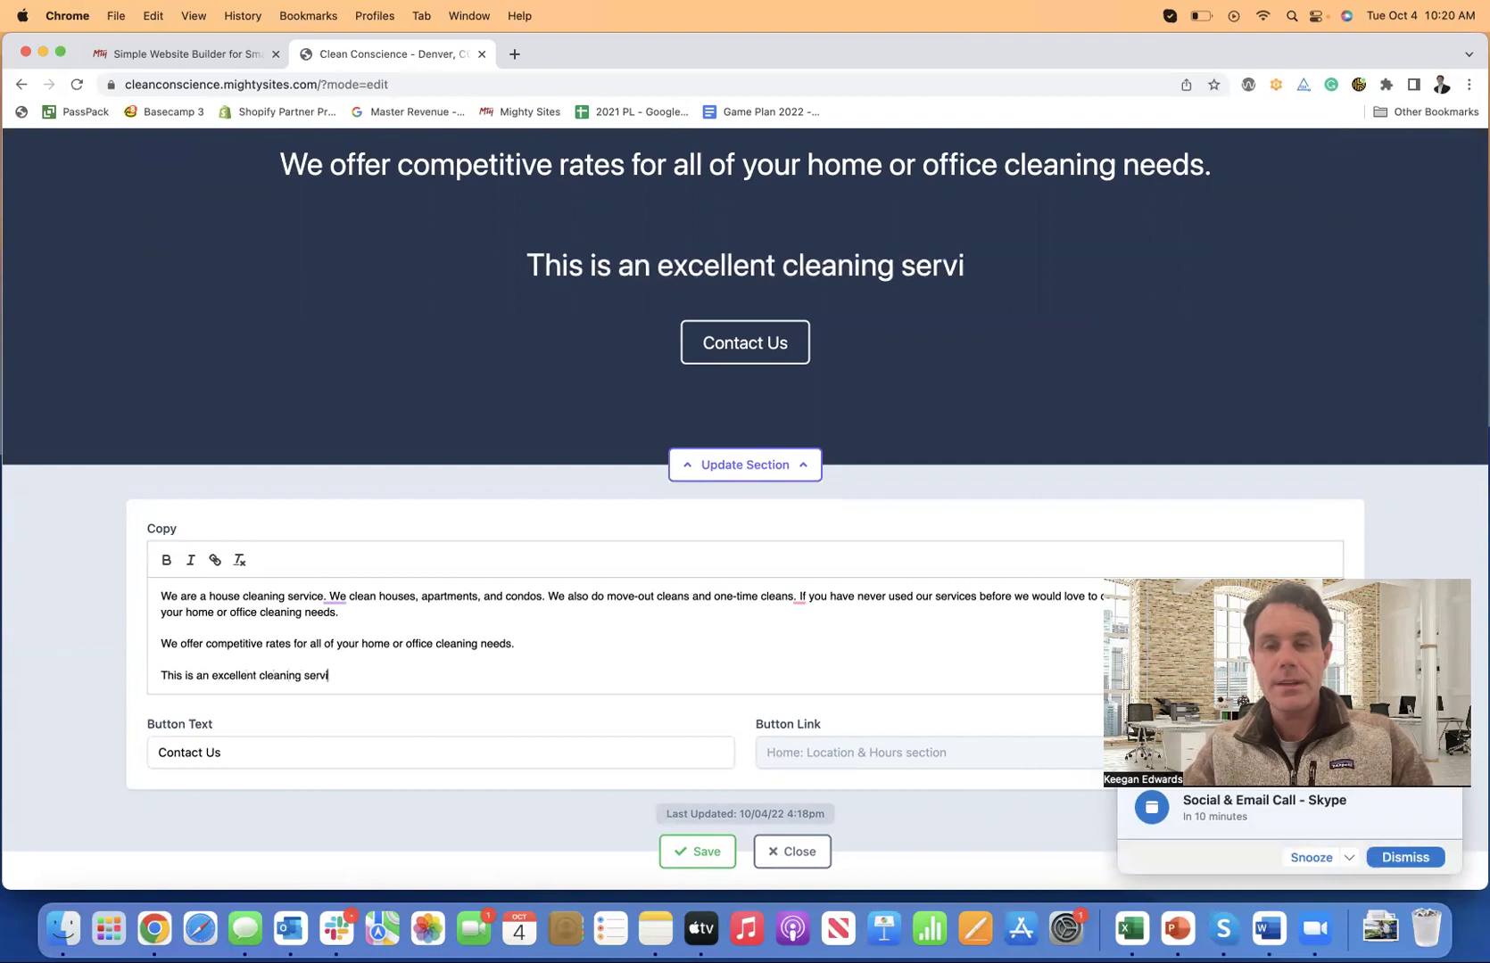
pyautogui.write('ce business we')
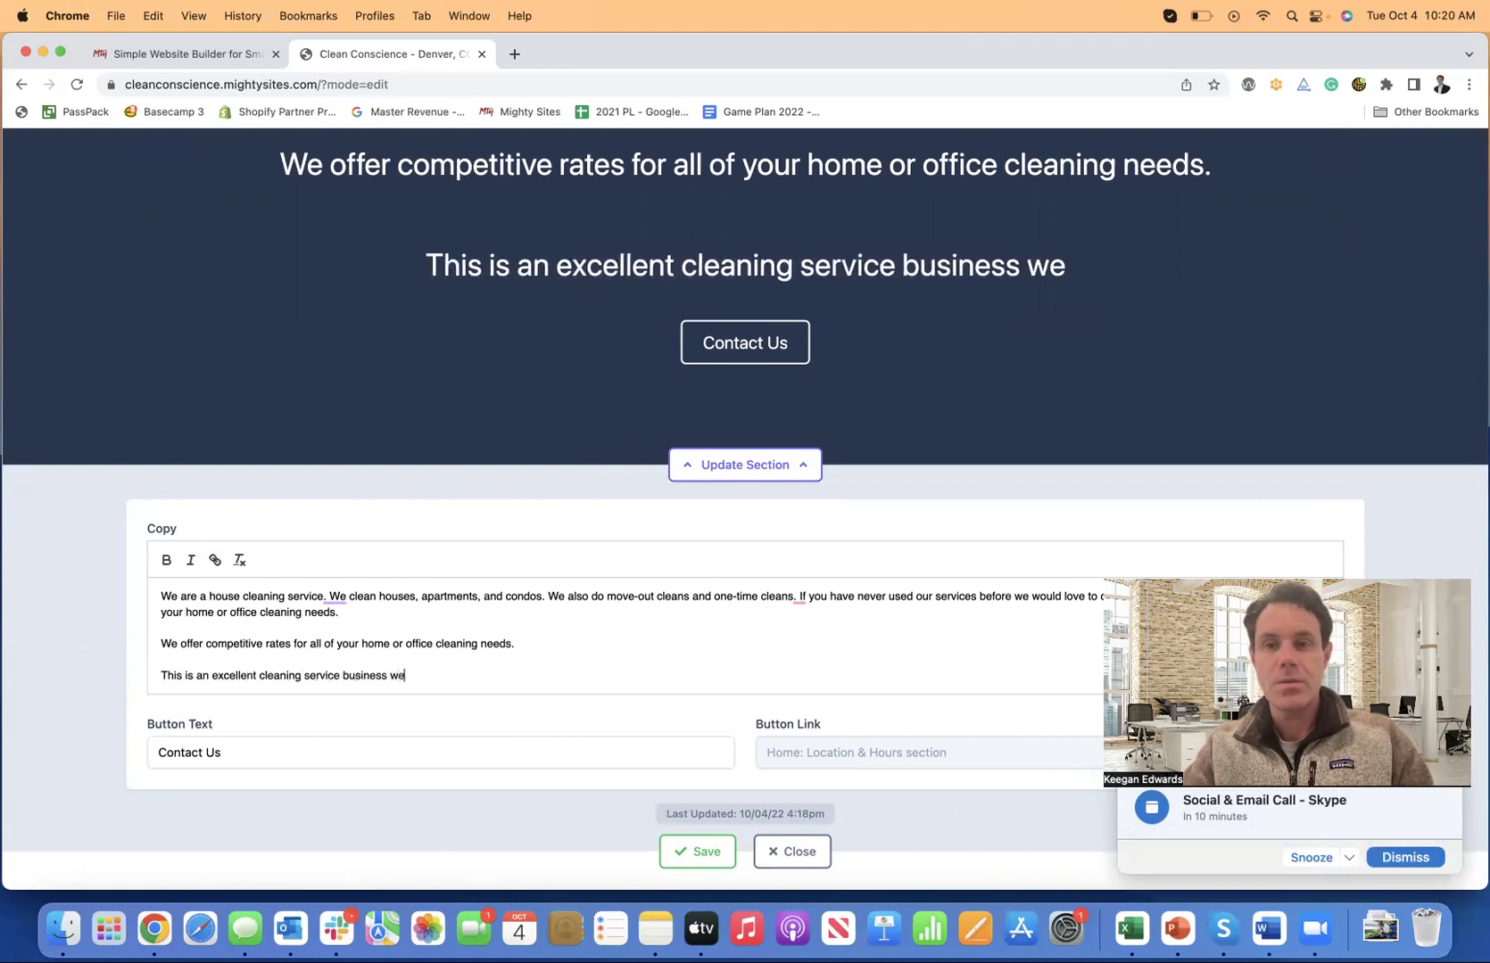
pyautogui.write('bsite template')
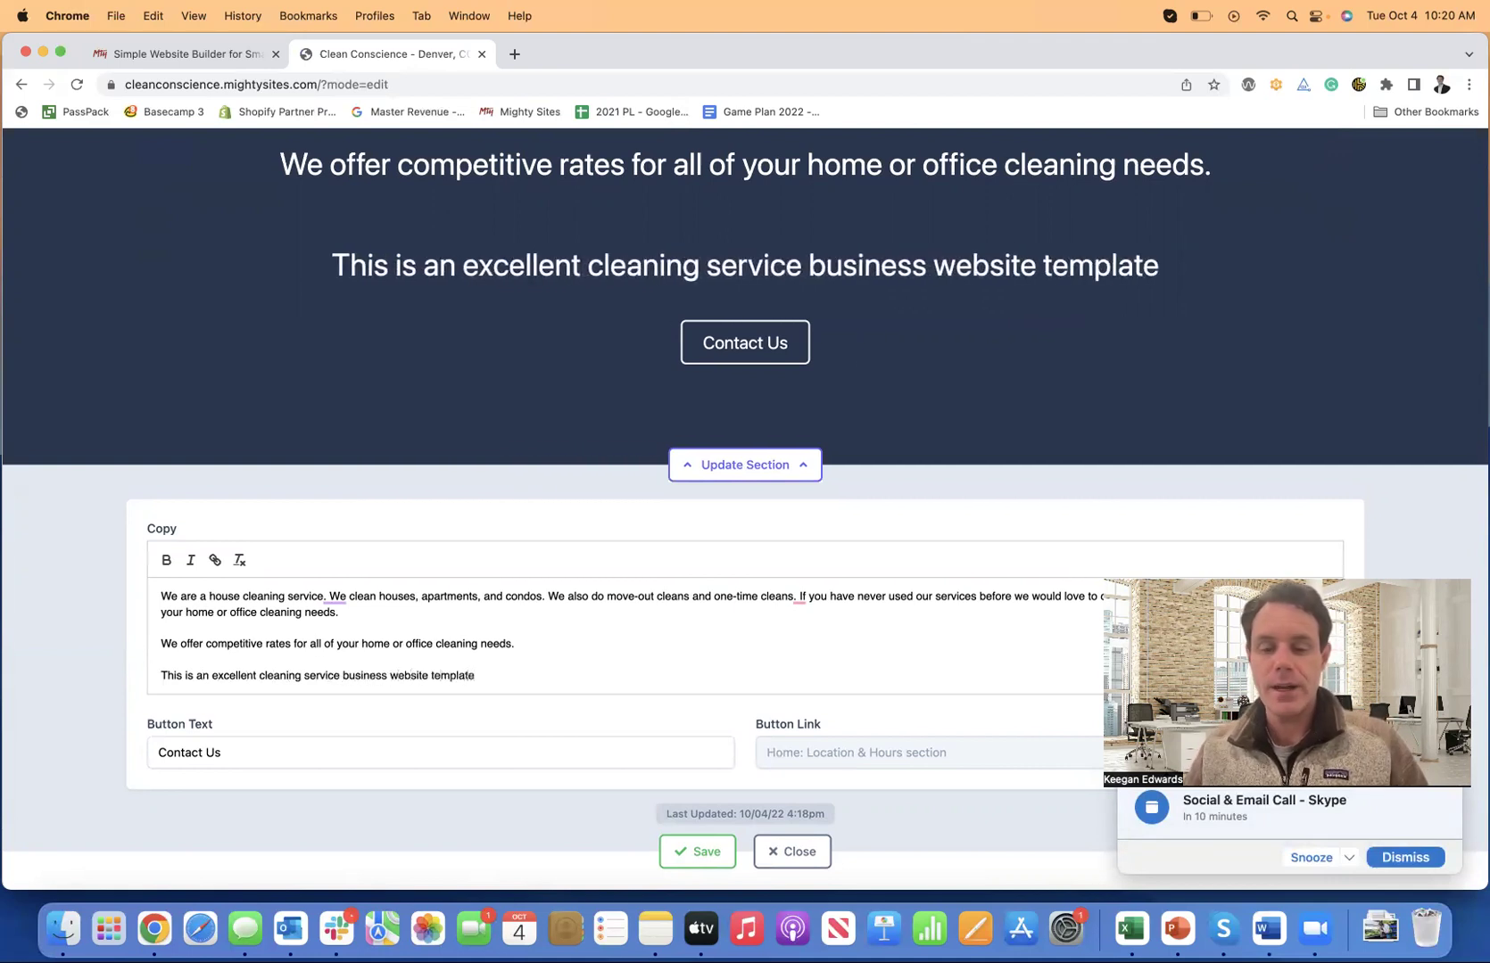
pyautogui.write('.')
pyautogui.click(1390, 864)
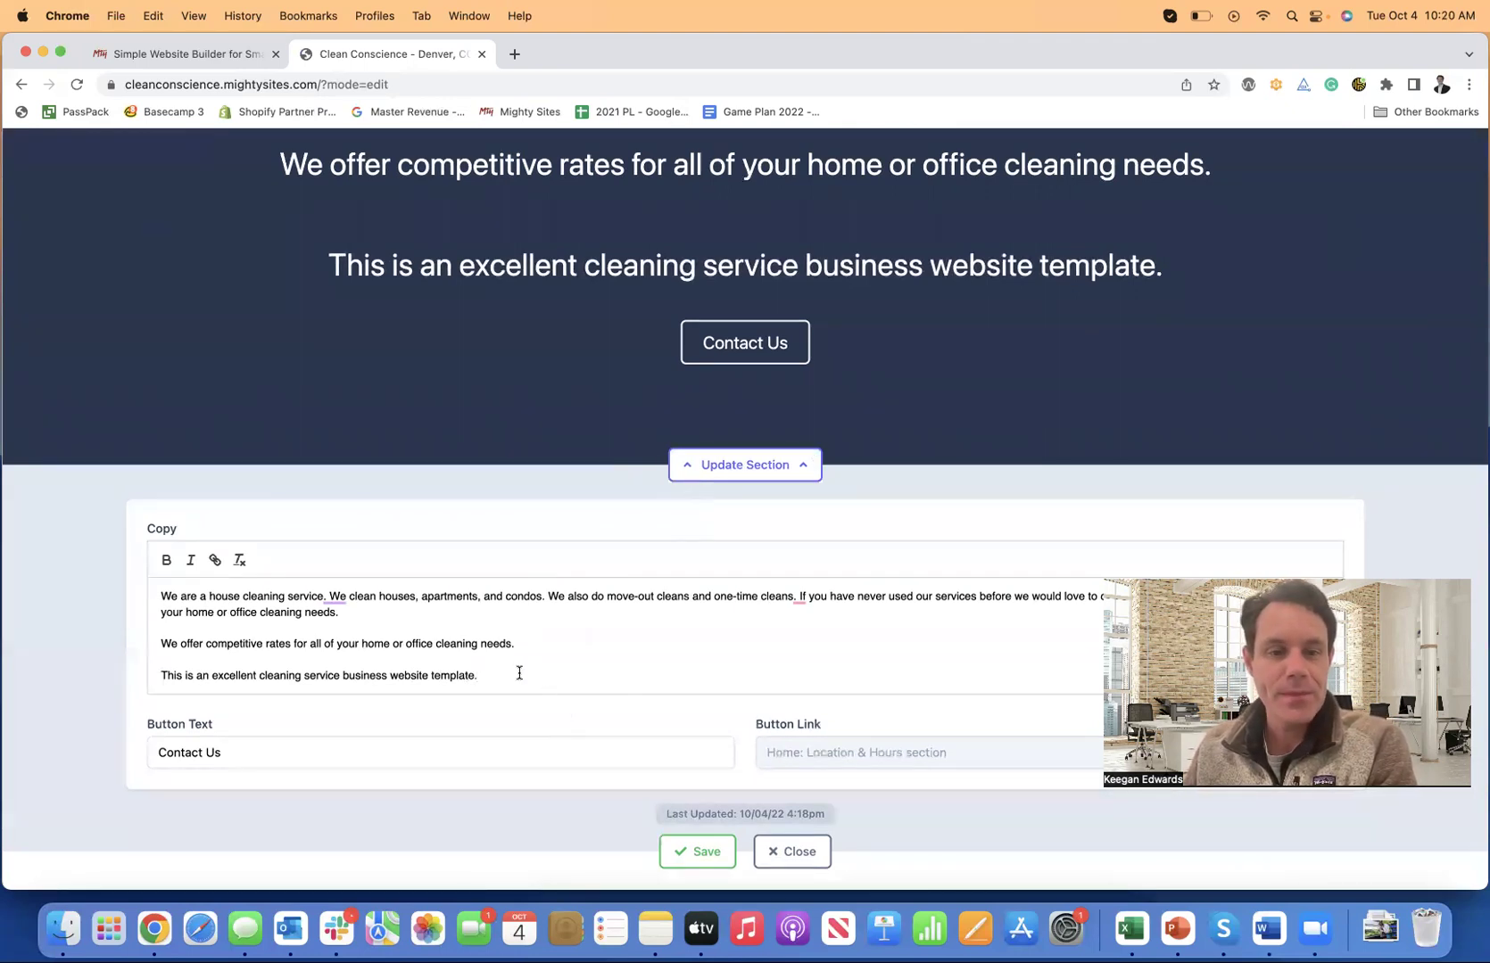
# Delete that template sentence and its blank line, then review the remaining section copy.
pyautogui.moveTo(519, 672); pyautogui.dragTo(238, 663)
pyautogui.press('BackSpace')
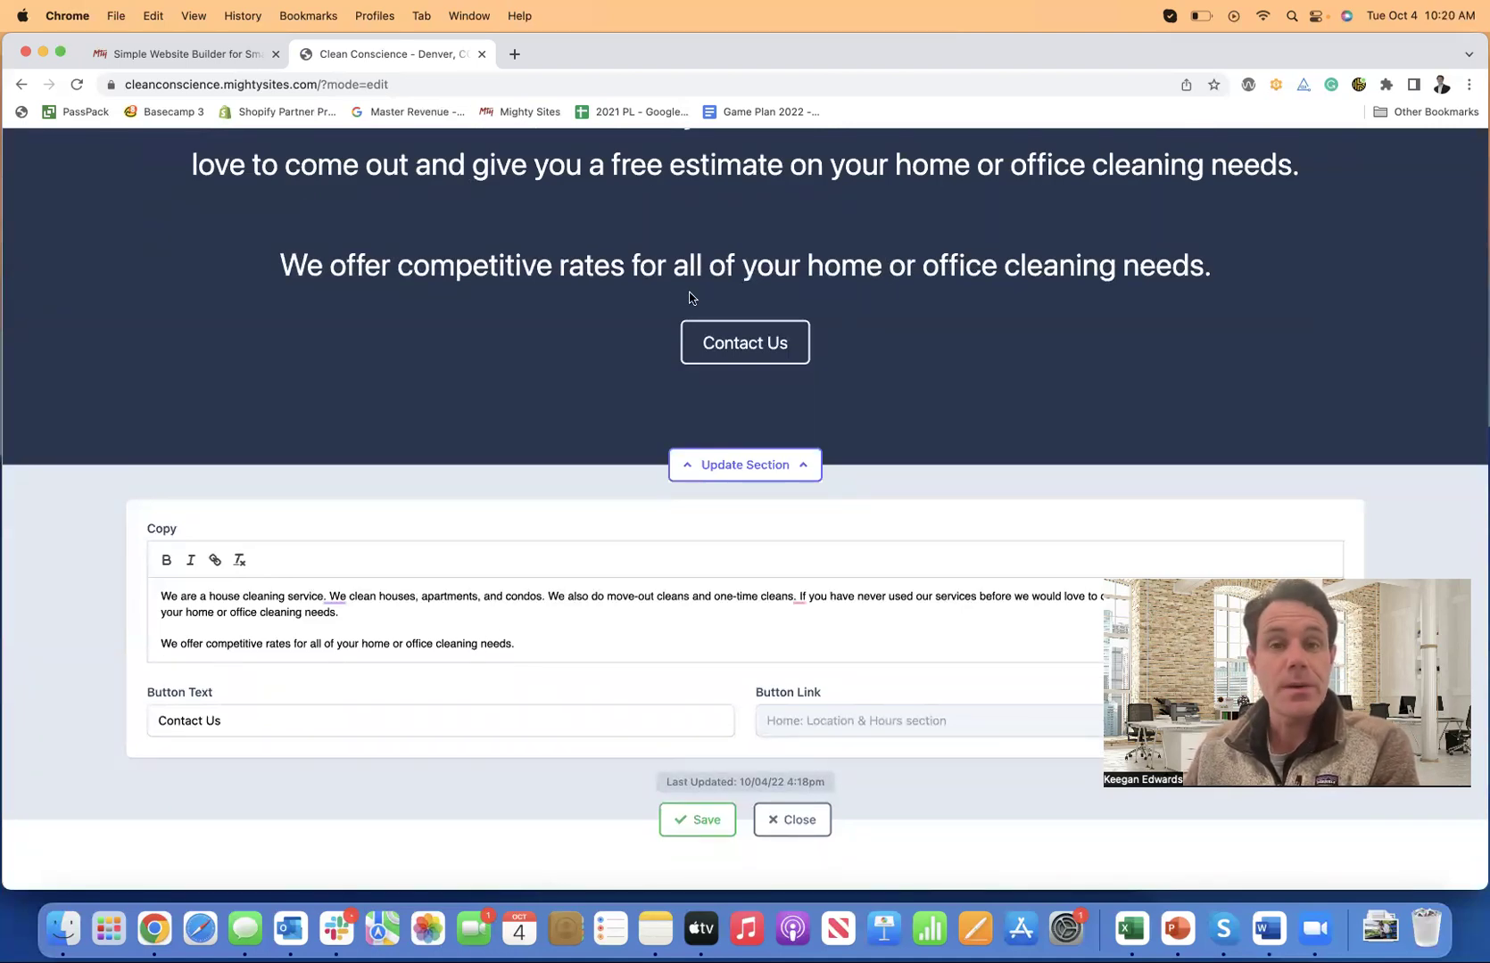
pyautogui.scroll(3, 607, 255)
pyautogui.scroll(-2, 652, 273)
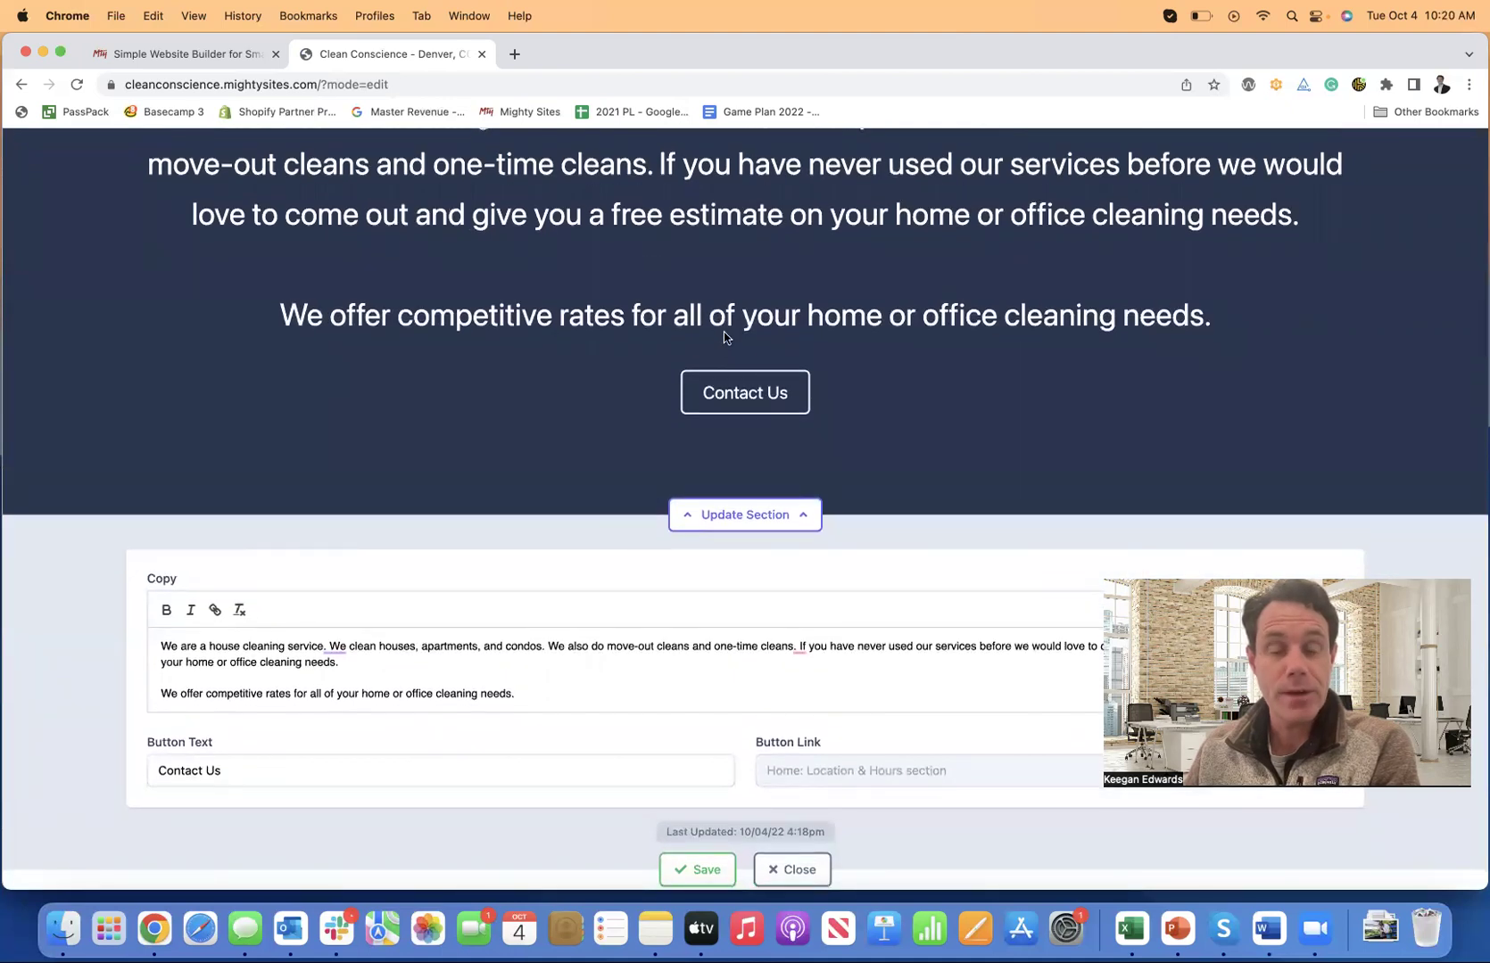
pyautogui.scroll(-1, 724, 337)
pyautogui.scroll(-3, 728, 335)
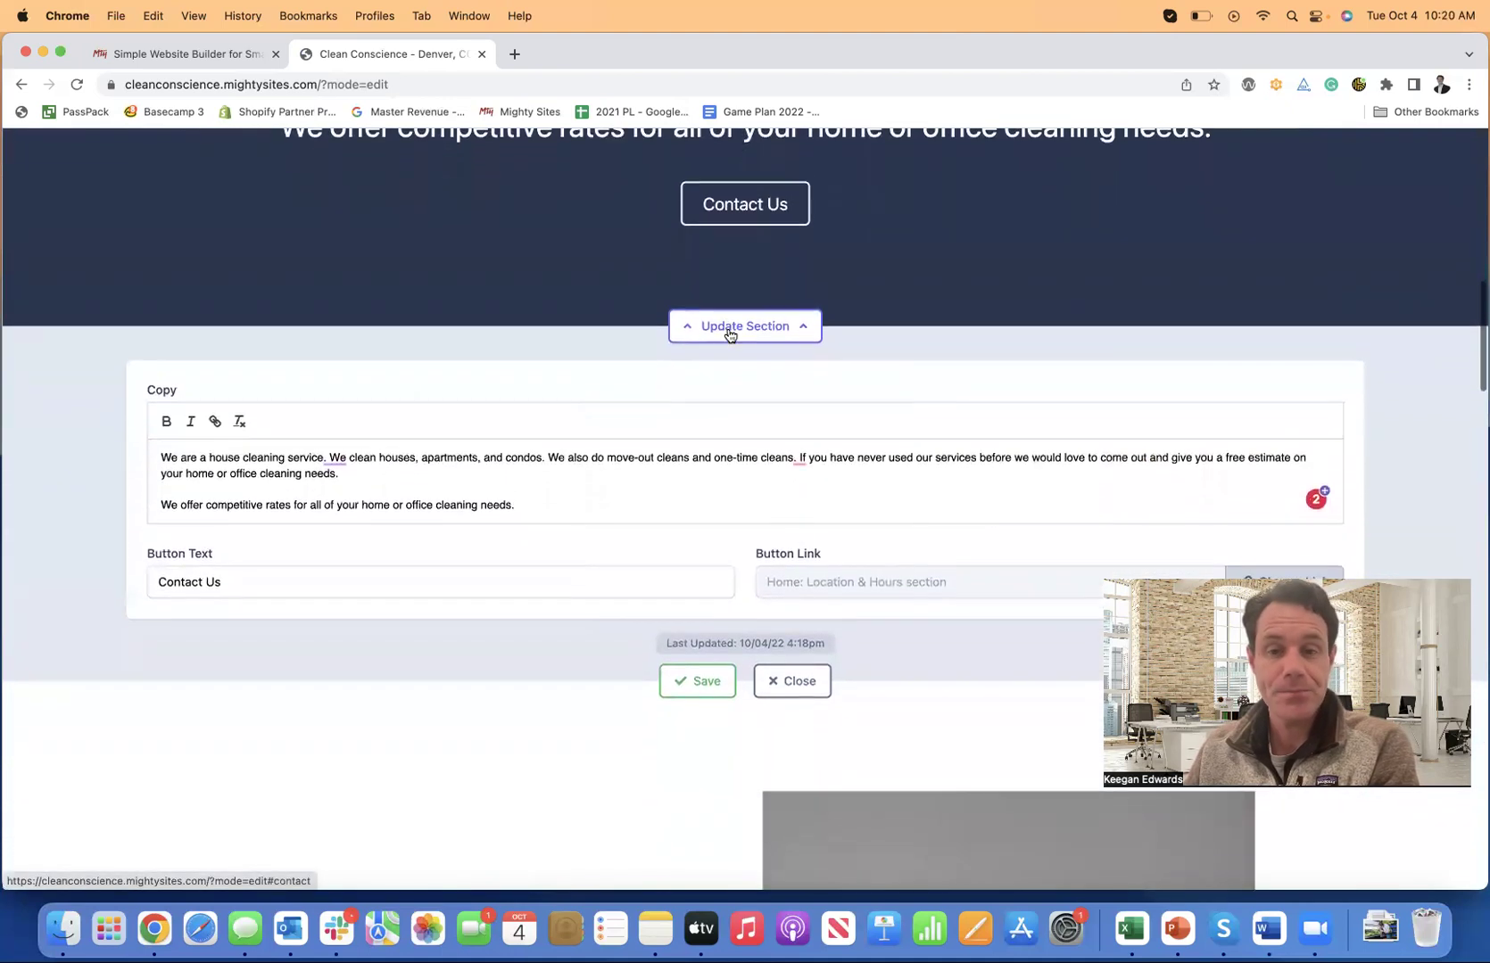
pyautogui.scroll(-2, 765, 536)
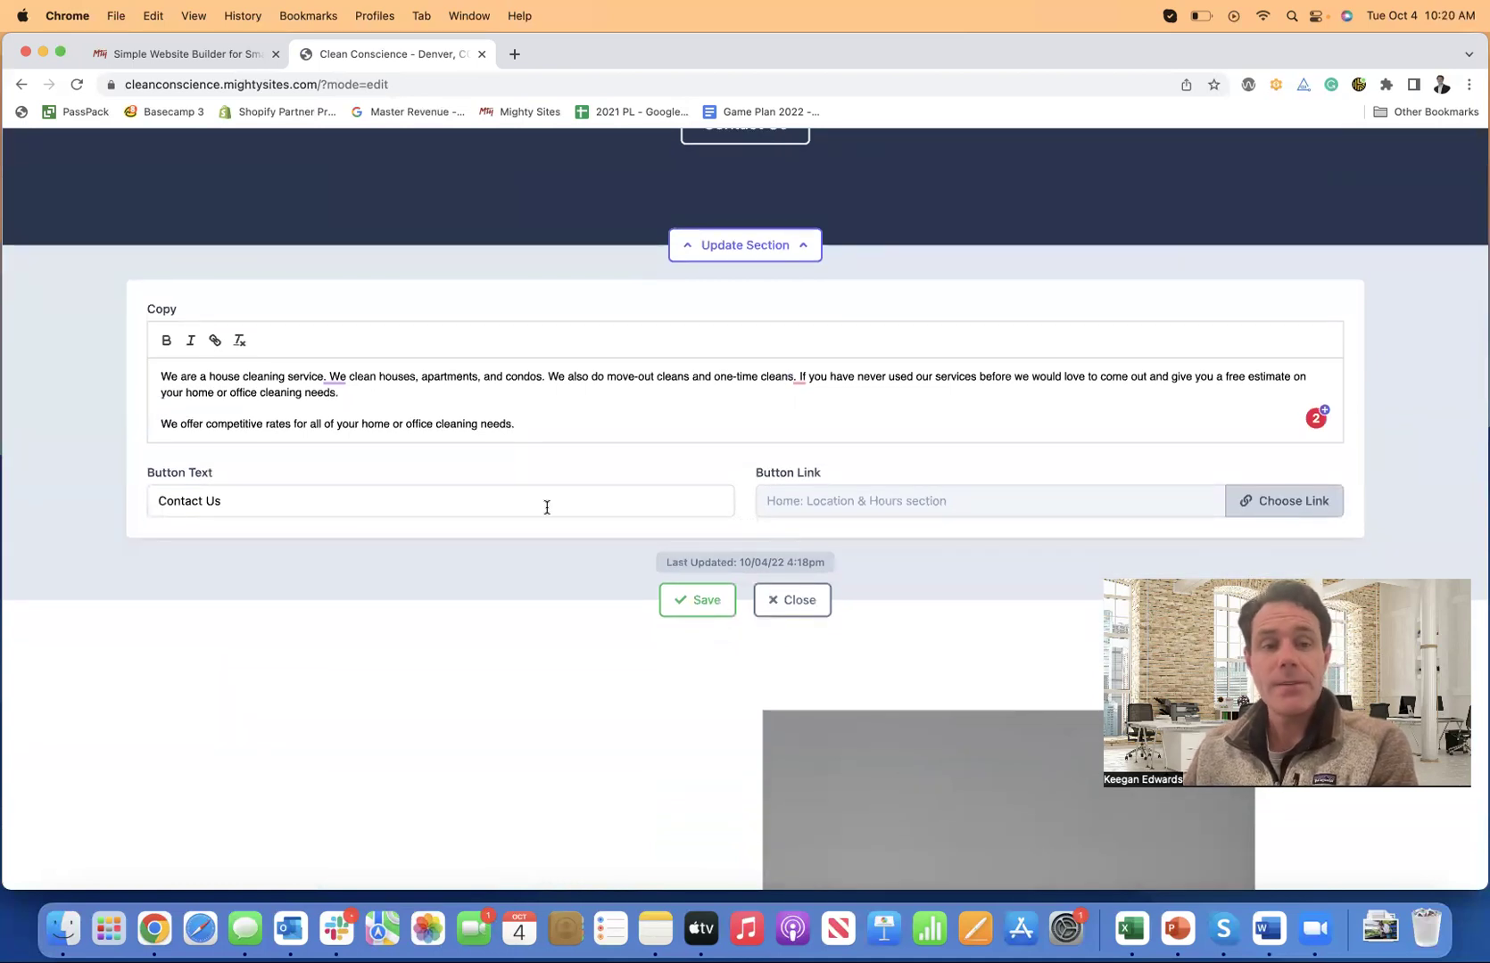
pyautogui.scroll(4, 656, 455)
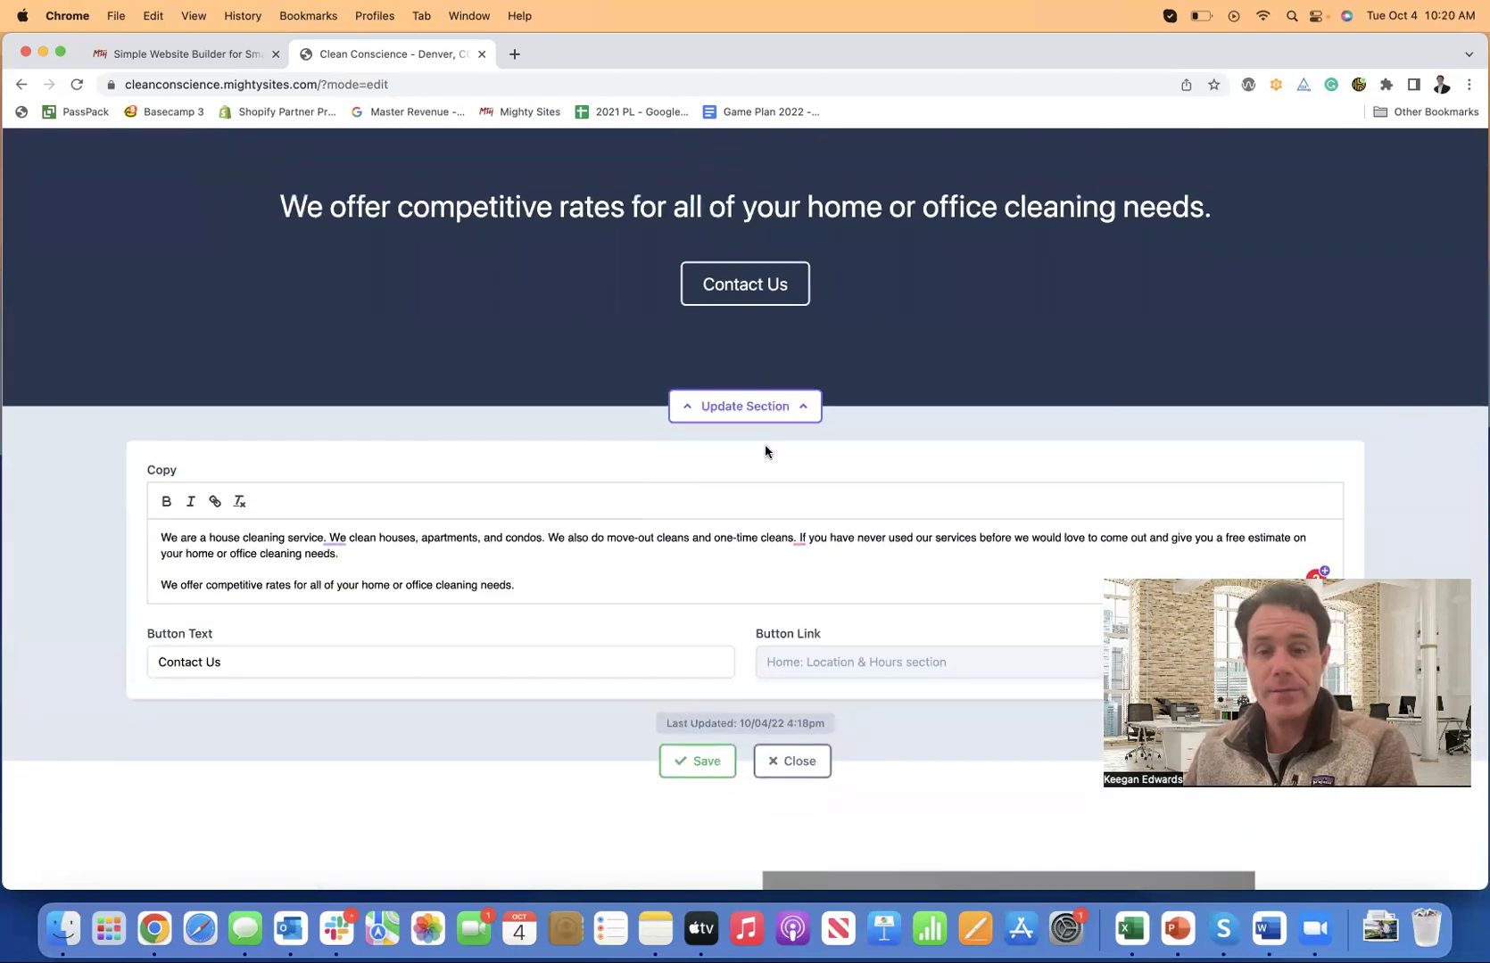
pyautogui.scroll(-5, 764, 451)
# Change the intro button text from 'Contact Us' to 'Contact'.
pyautogui.click(419, 437)
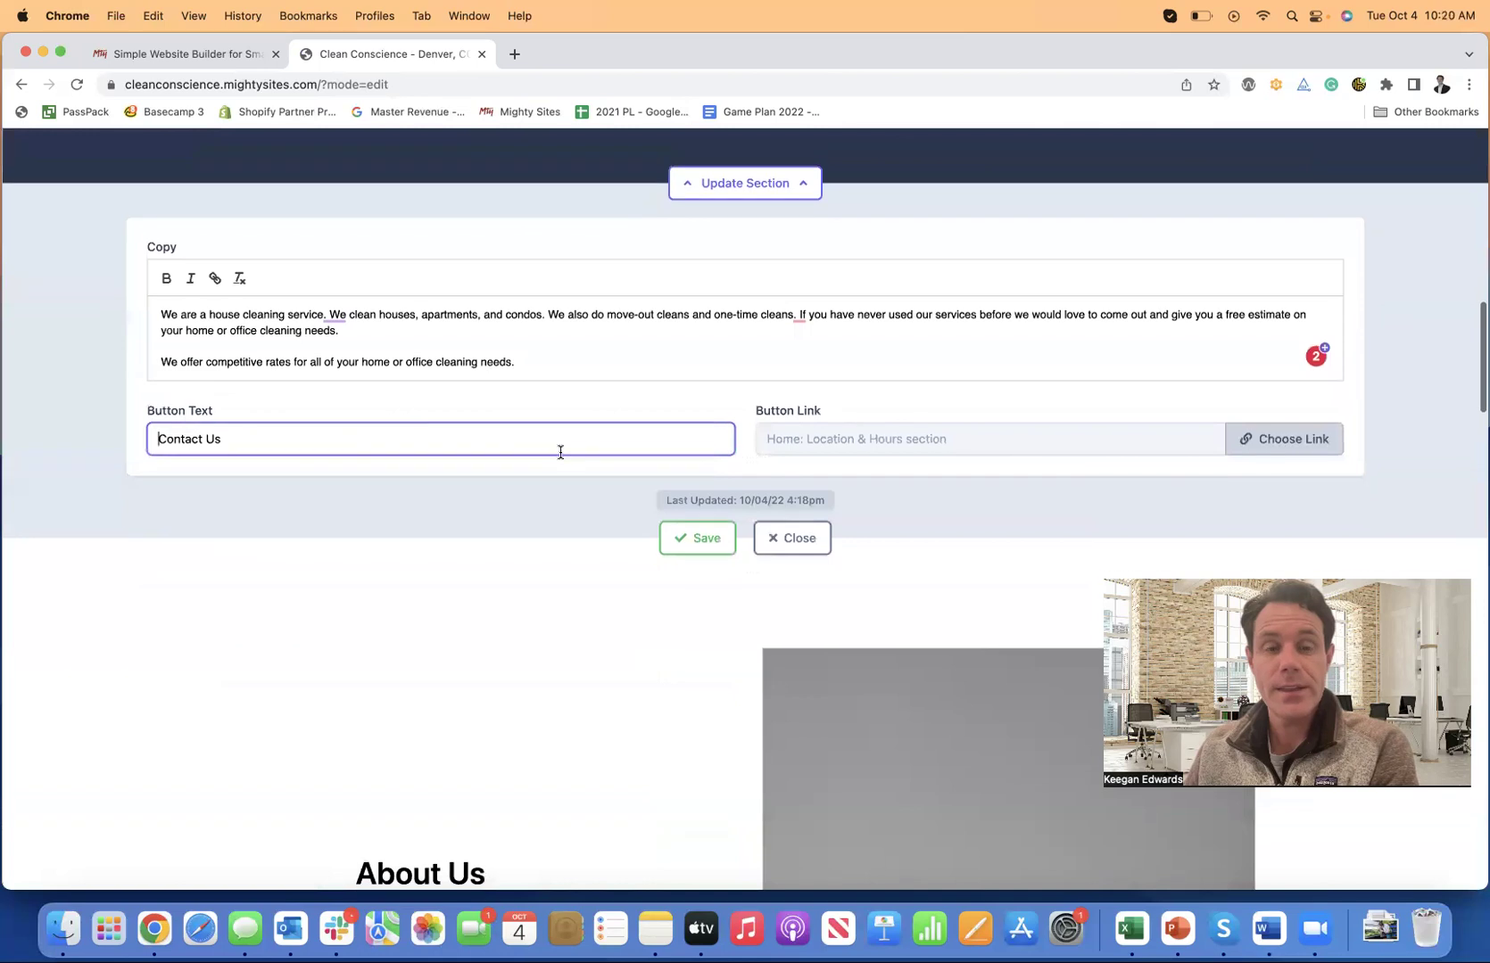
pyautogui.scroll(6, 560, 452)
pyautogui.click(238, 702)
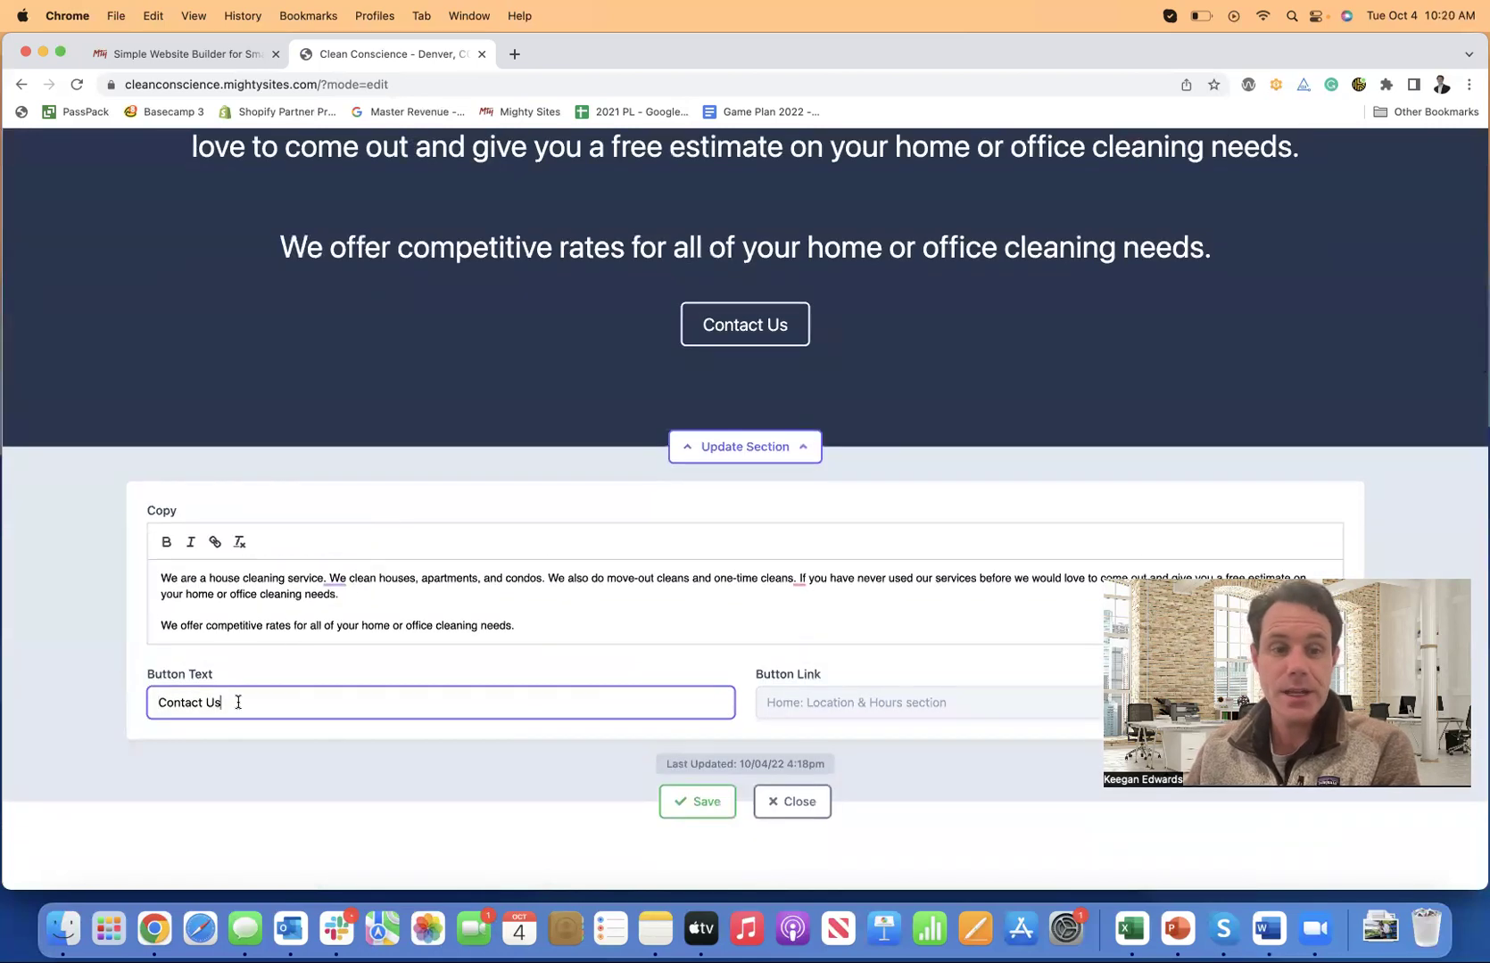
pyautogui.press('BackSpace')
pyautogui.press('BackSpace')
pyautogui.press('BackSpace')
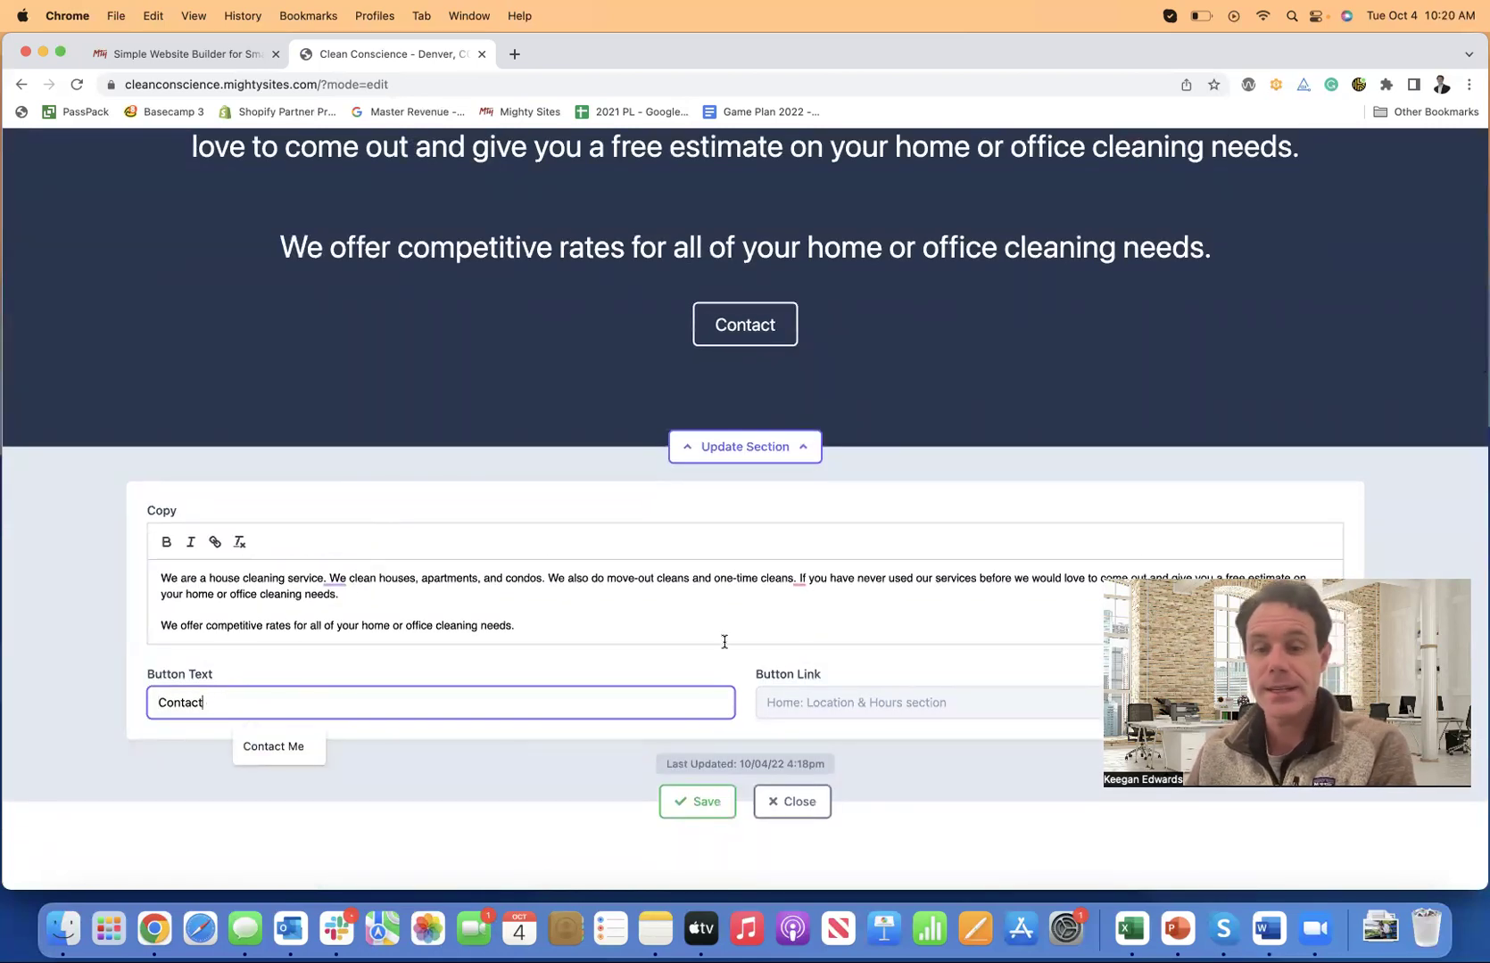
pyautogui.scroll(-5, 775, 665)
# Set the button's link to the Click to Call action and confirm it.
pyautogui.click(1284, 475)
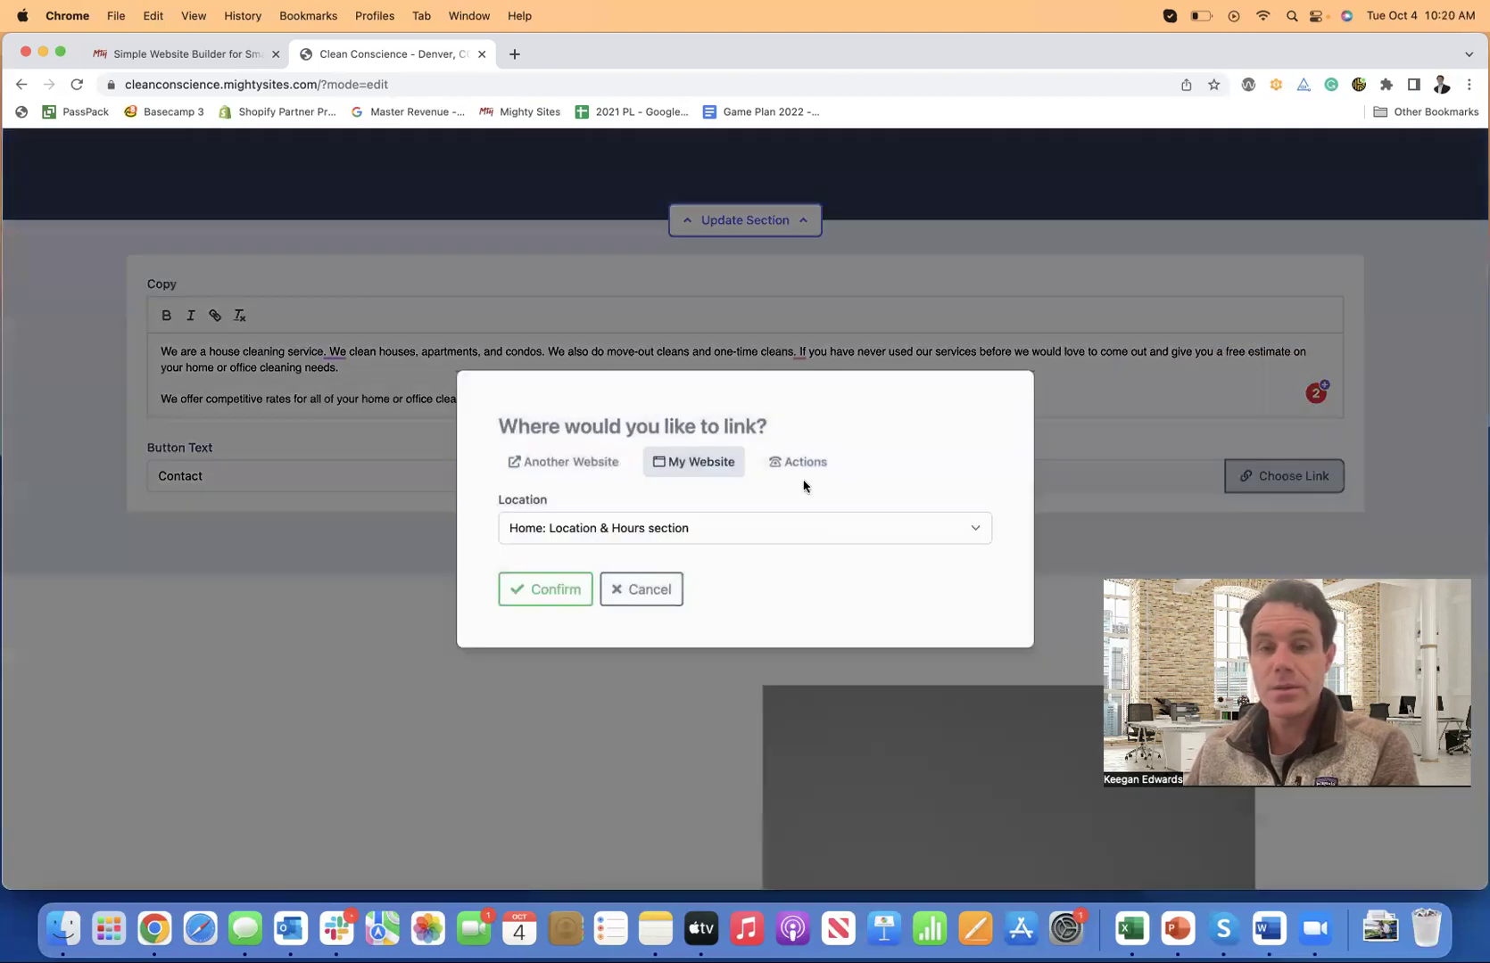
pyautogui.click(687, 530)
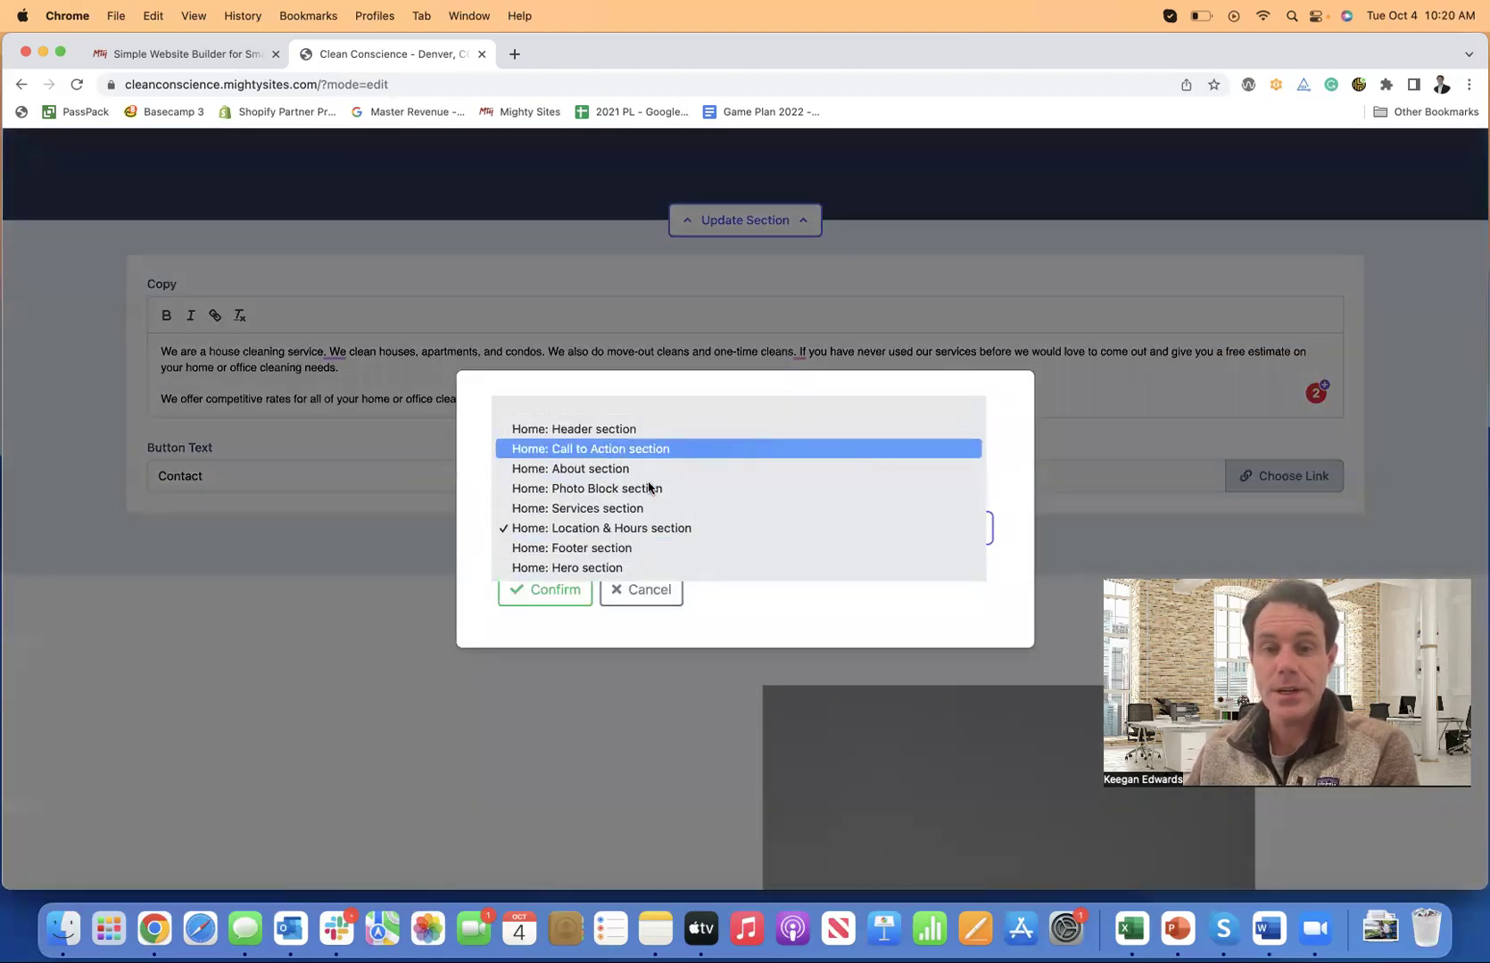
pyautogui.click(1017, 471)
pyautogui.click(826, 471)
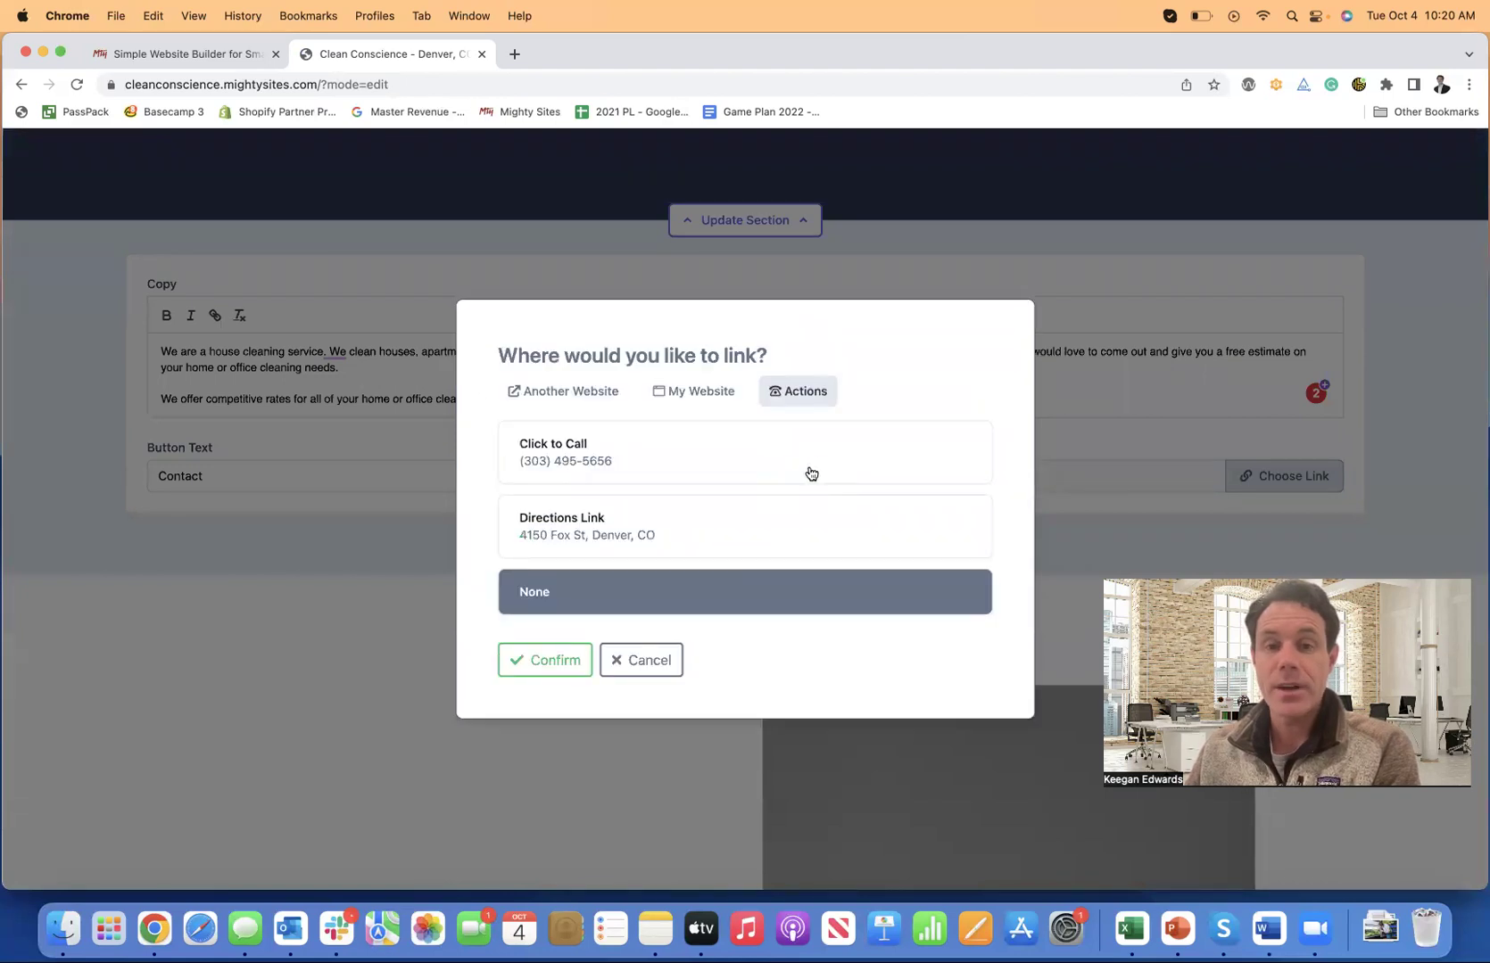
pyautogui.click(622, 462)
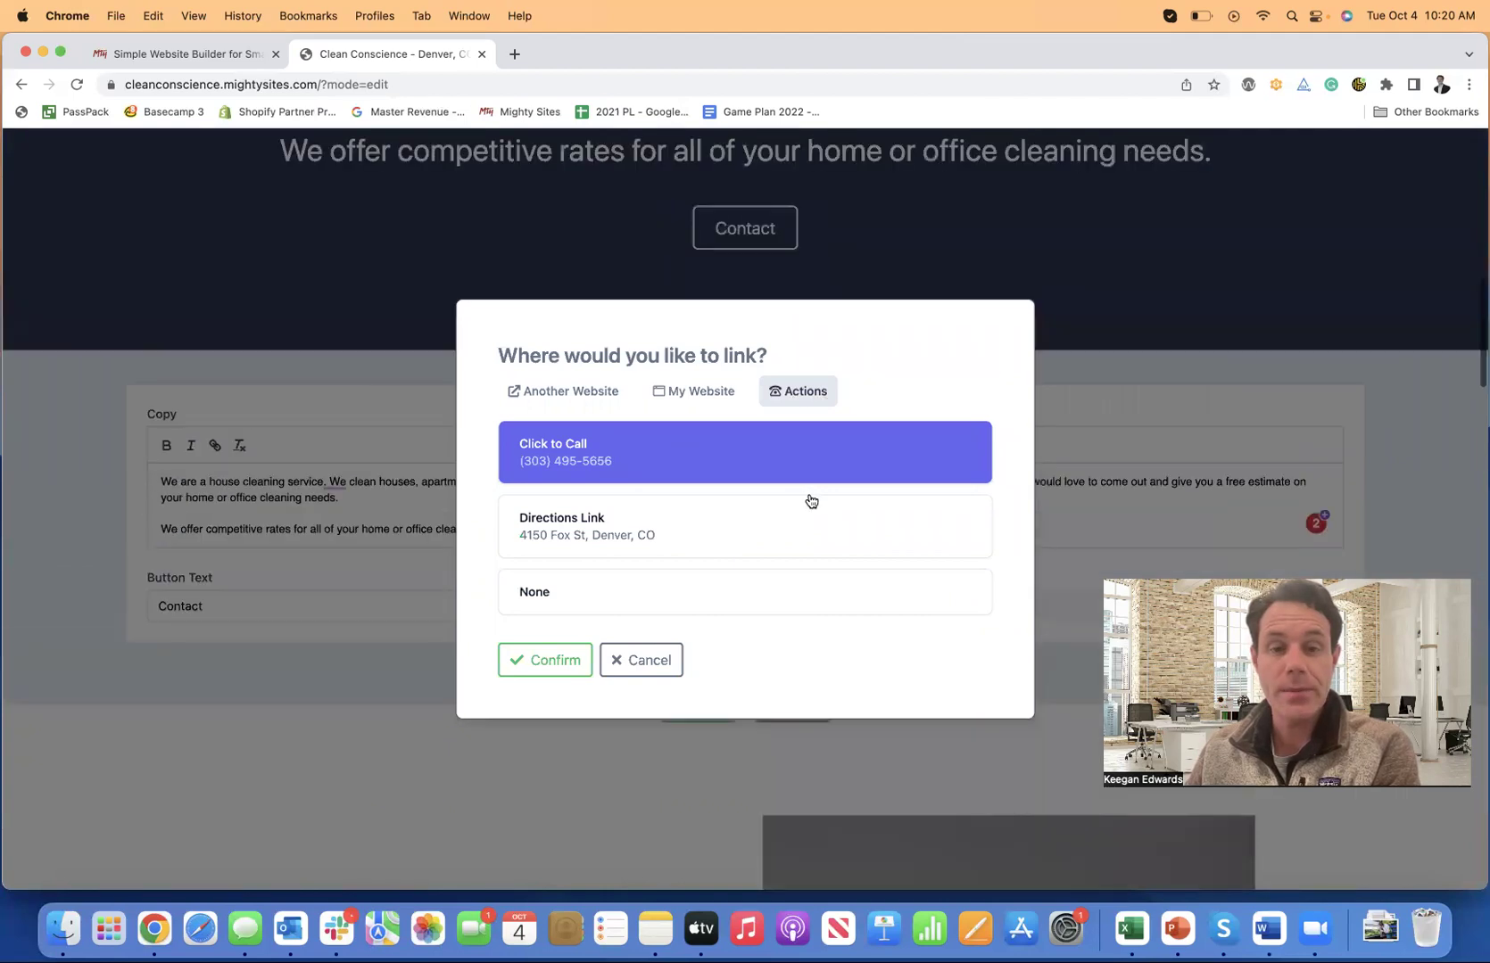
pyautogui.click(559, 658)
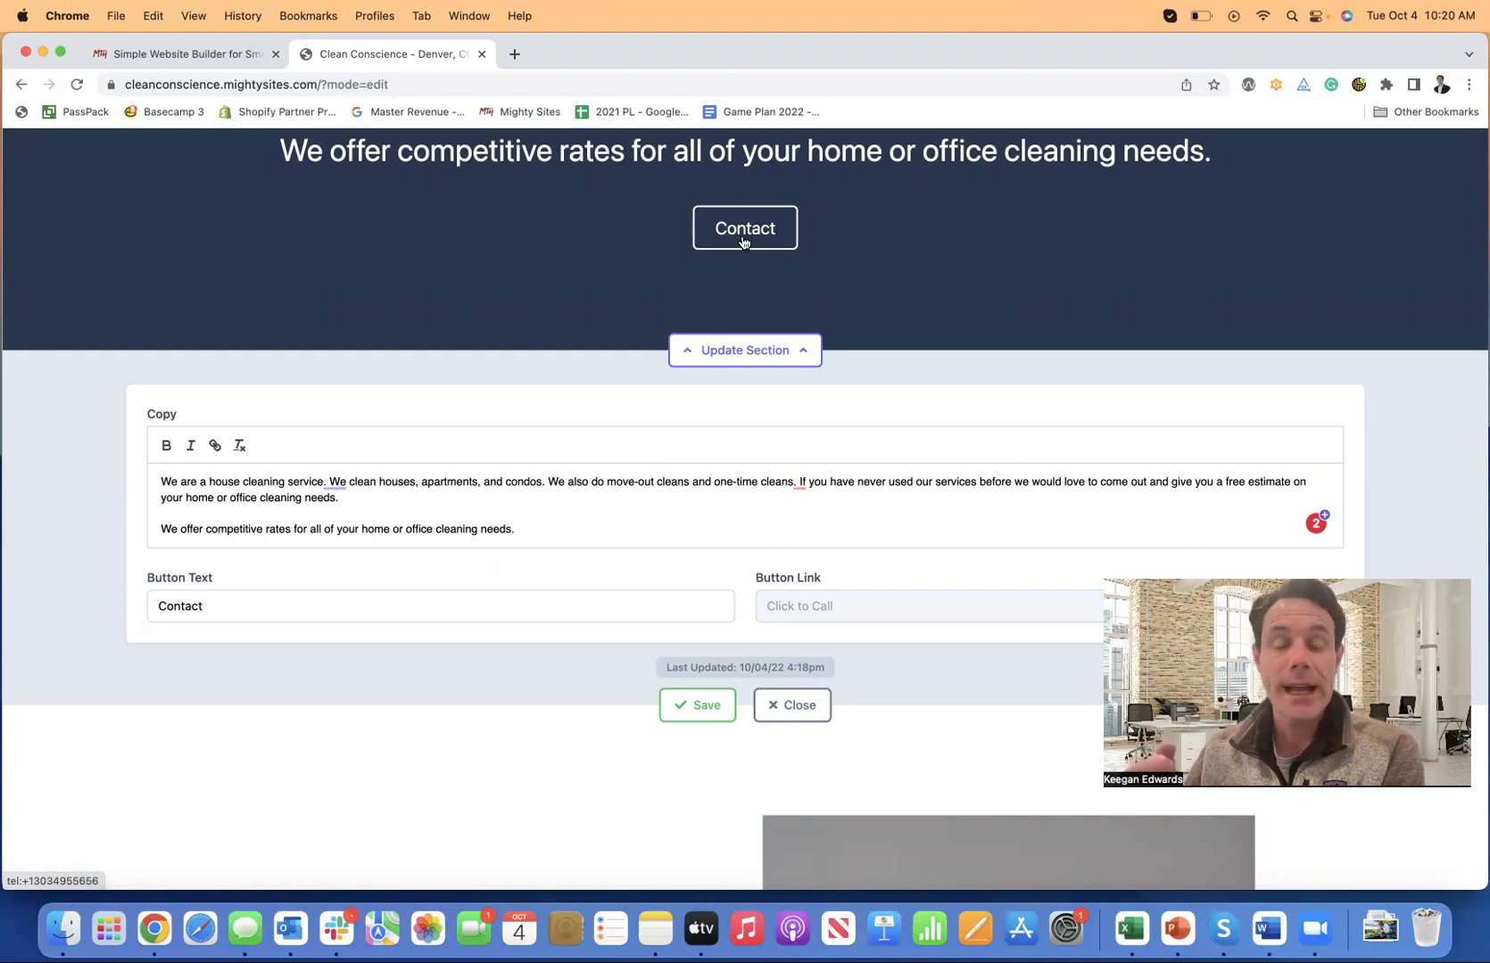
pyautogui.scroll(-3, 1115, 535)
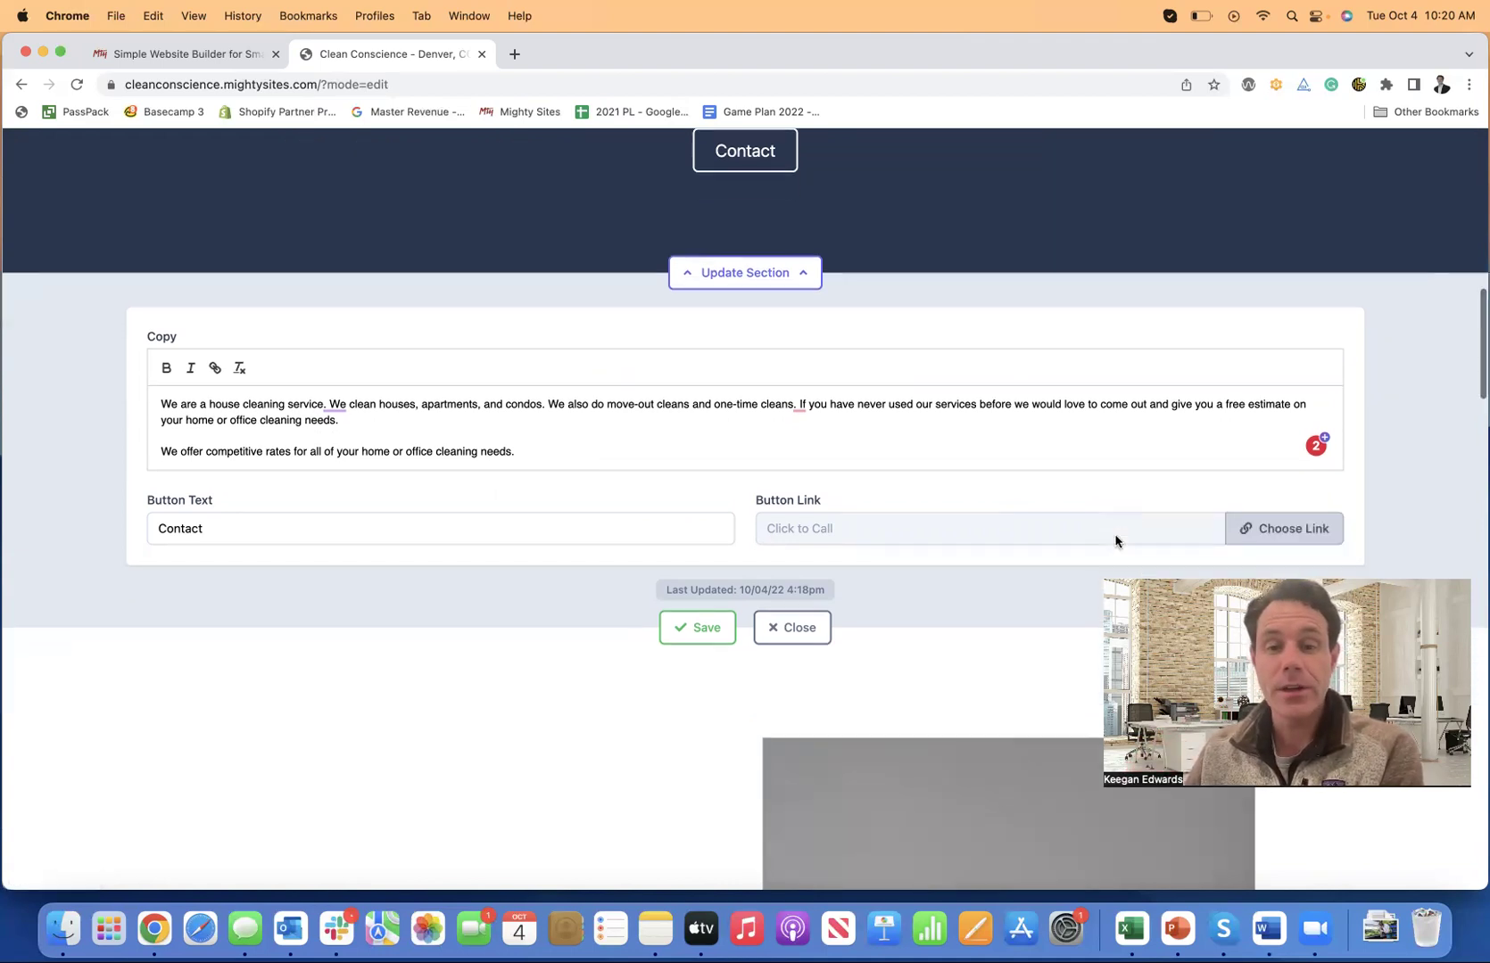
# Load the Calendly booking page in a new tab, select its address, and return to the Clean Conscience editor.
pyautogui.click(512, 56)
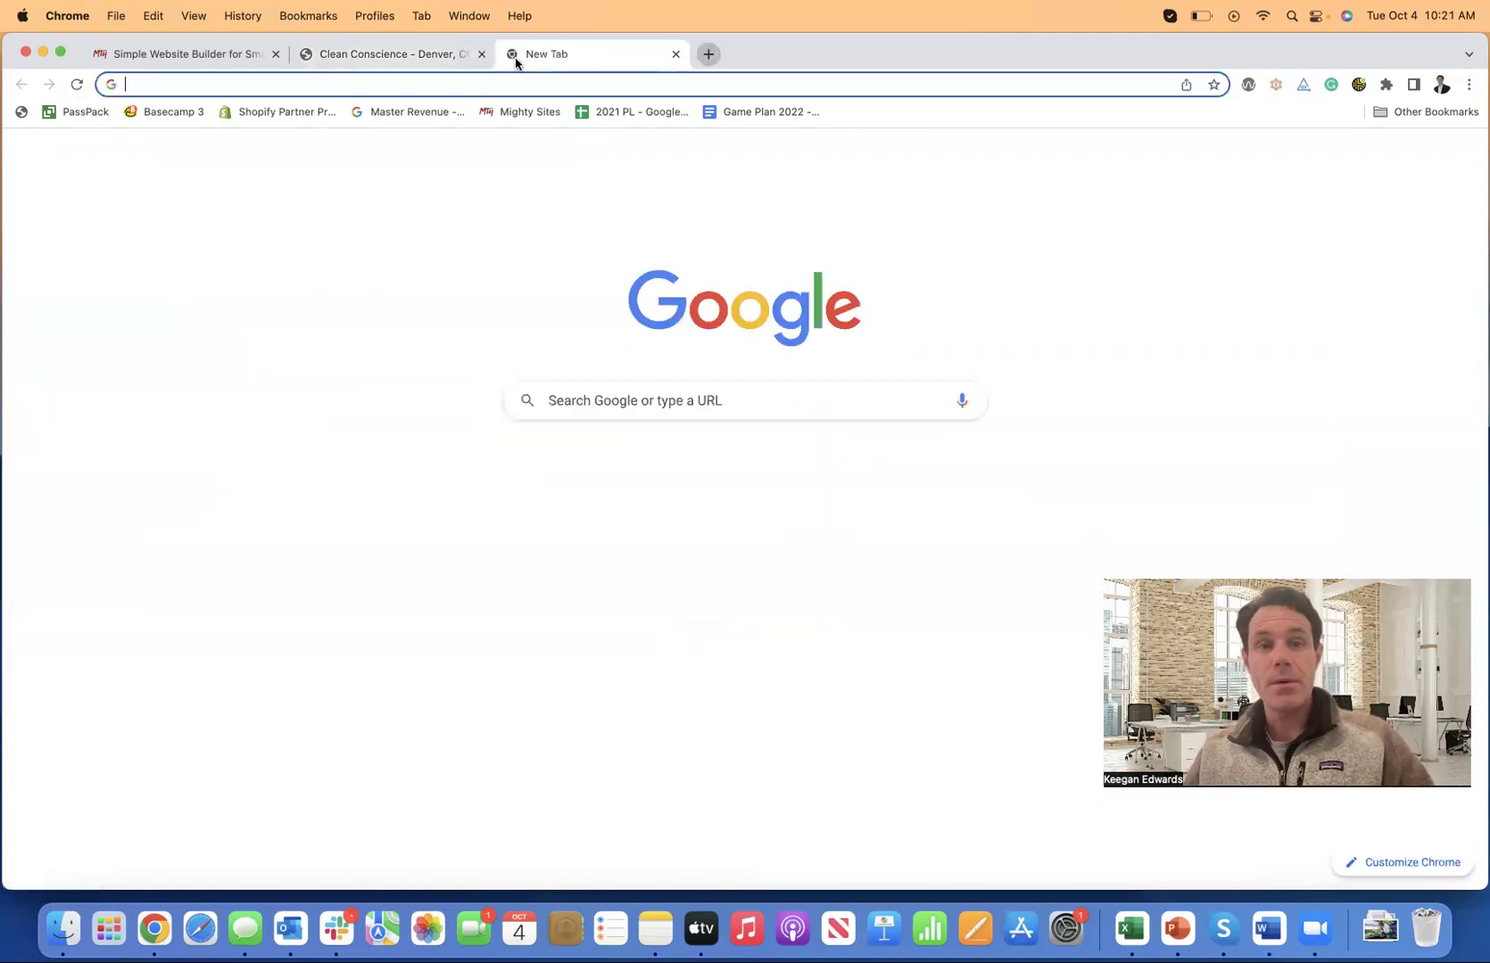
pyautogui.write('clan')
pyautogui.press('BackSpace')
pyautogui.press('BackSpace')
pyautogui.press('BackSpace')
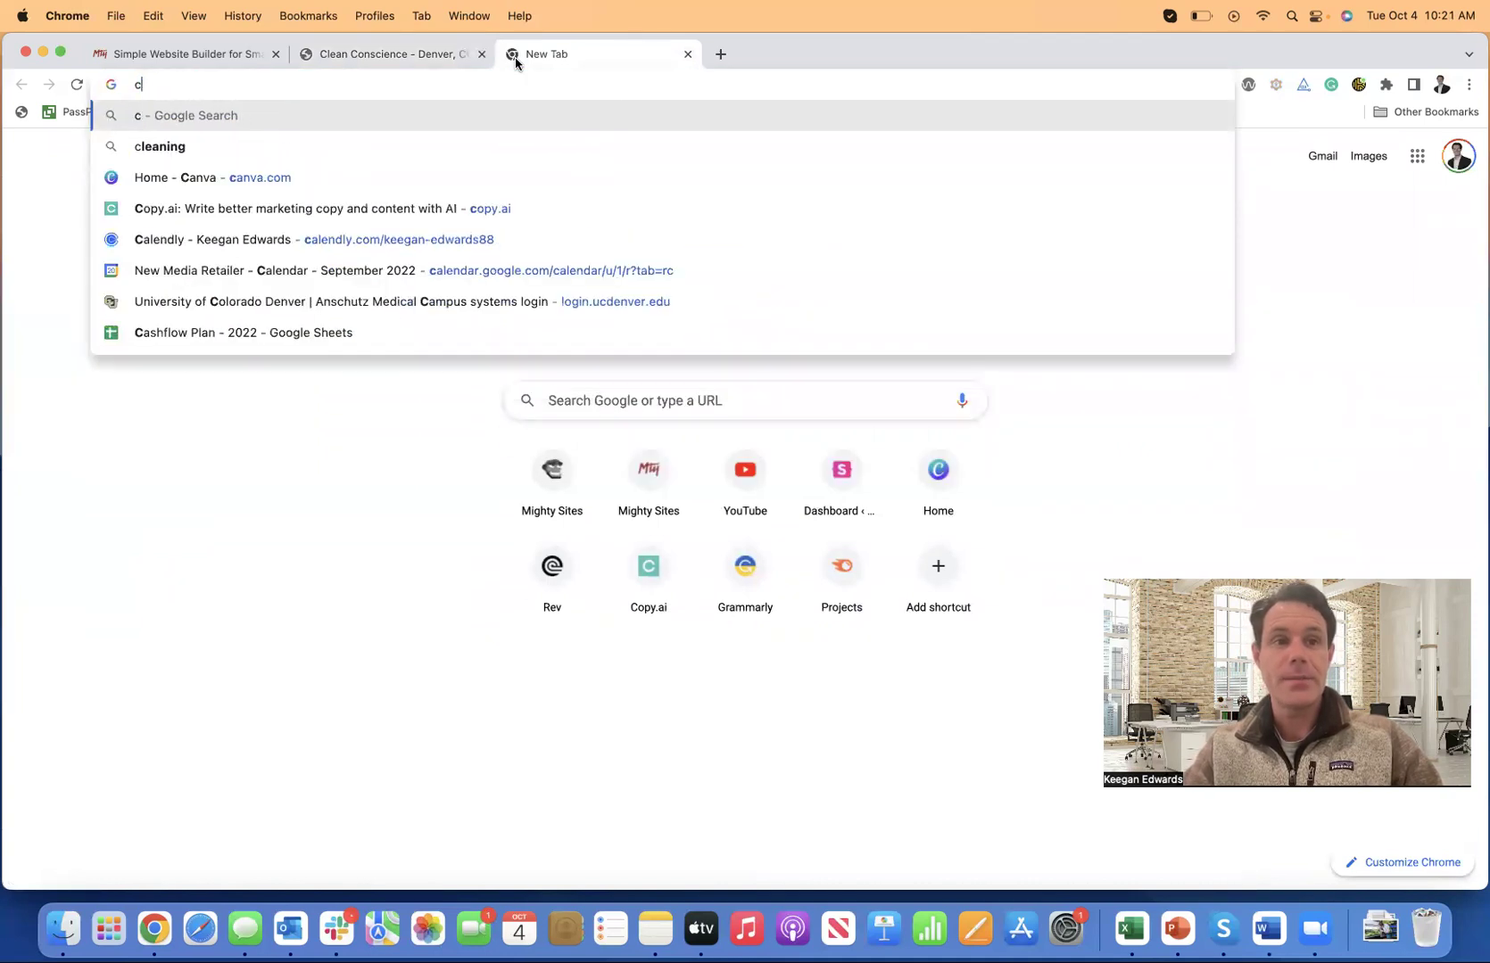
pyautogui.write('alen')
pyautogui.press('Return')
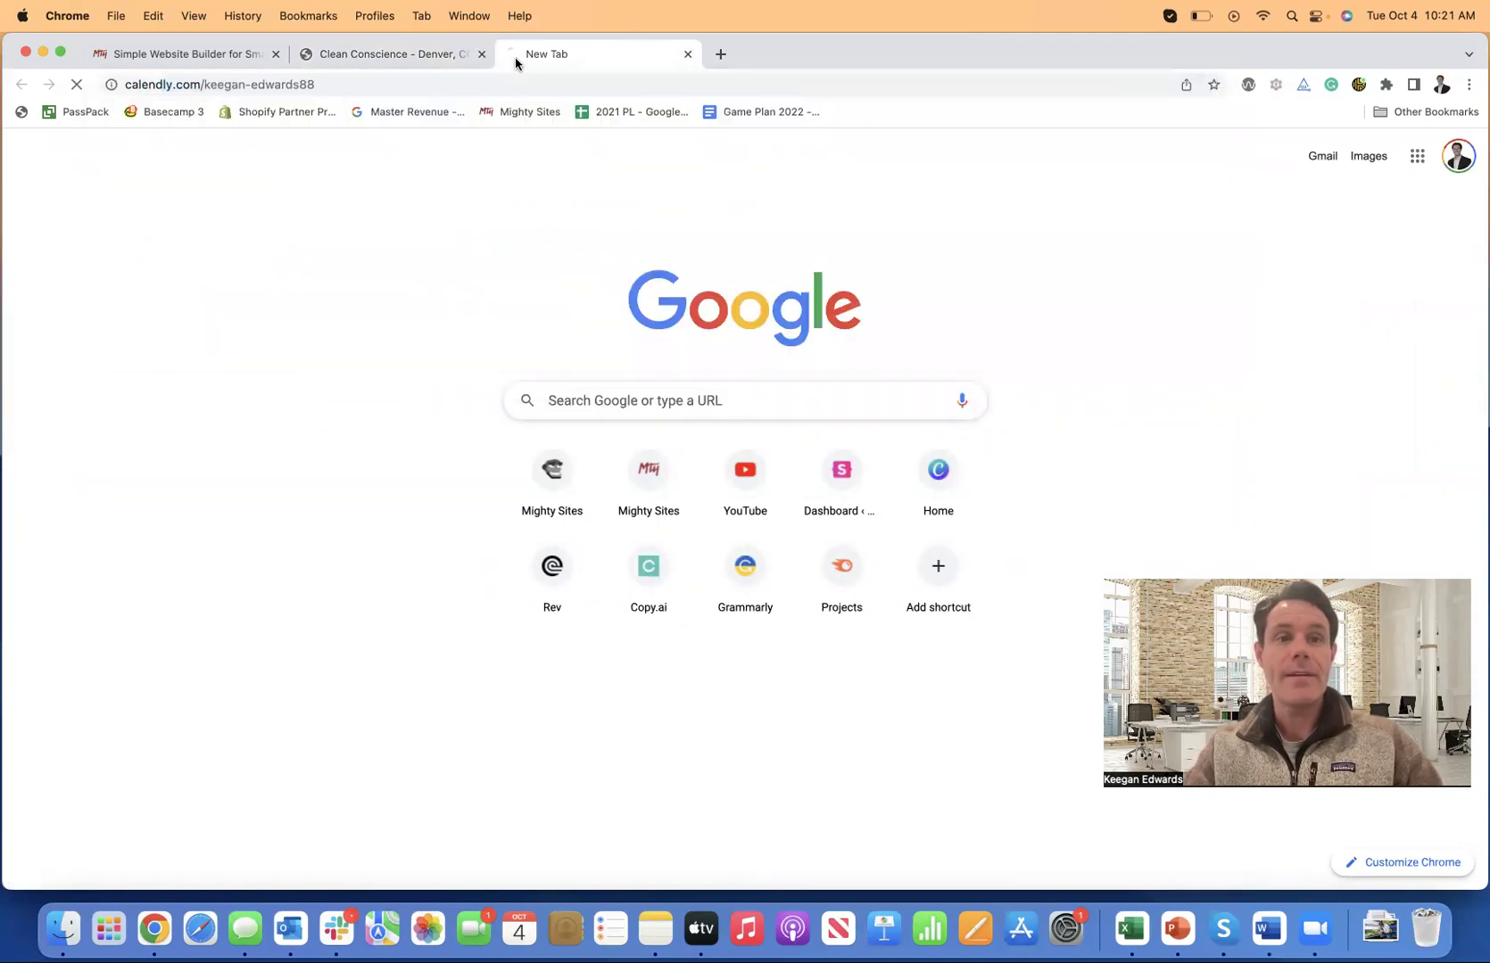
pyautogui.click(515, 80)
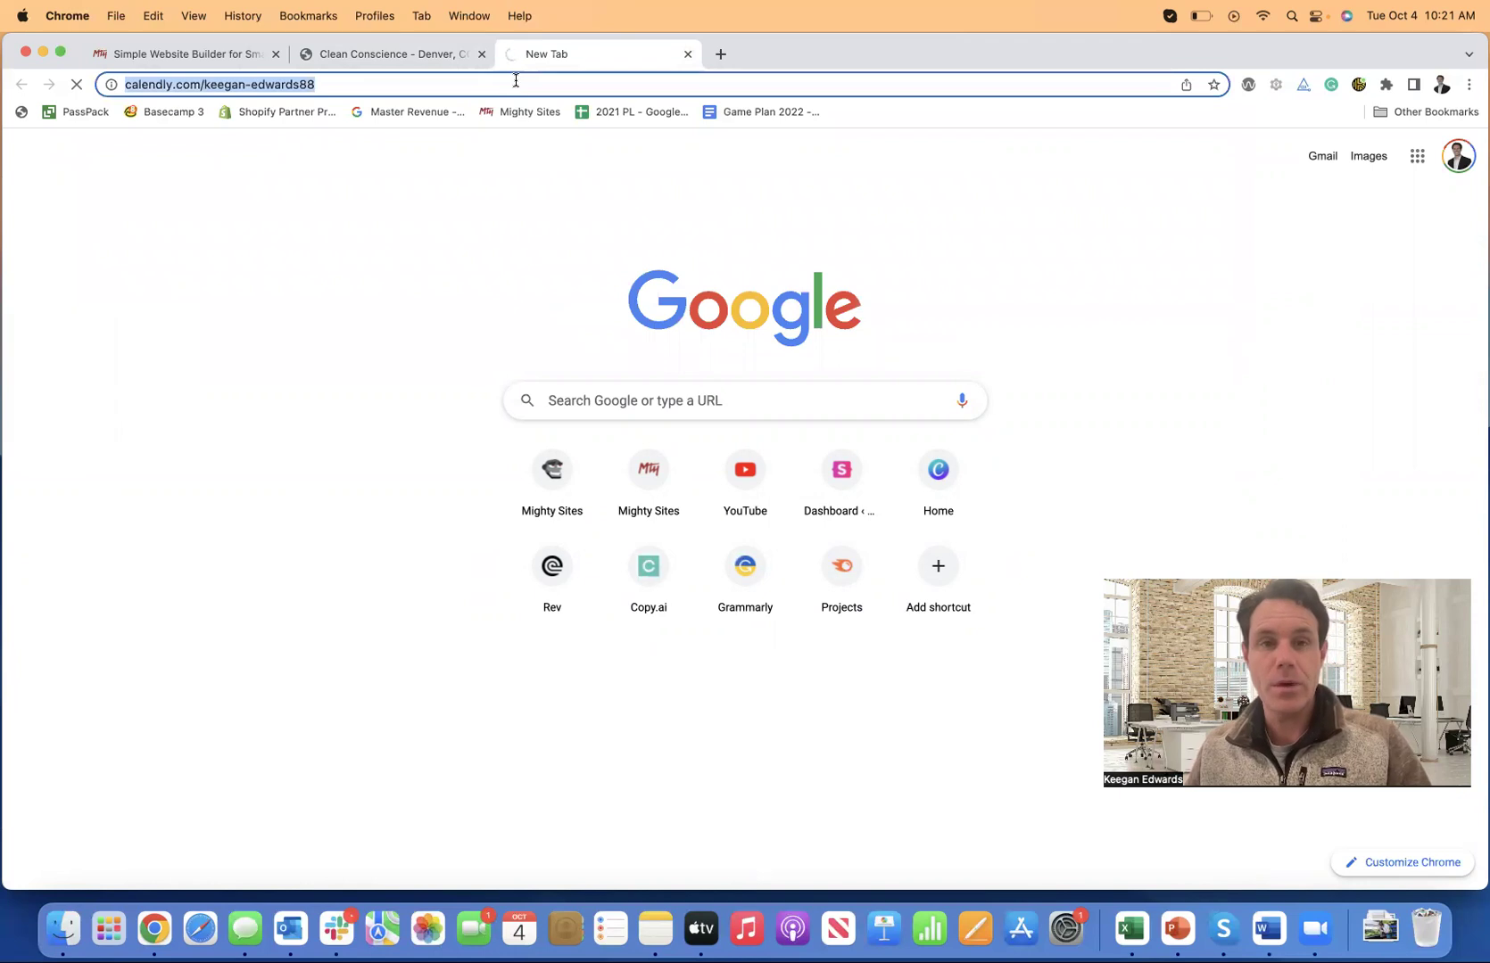
pyautogui.click(438, 66)
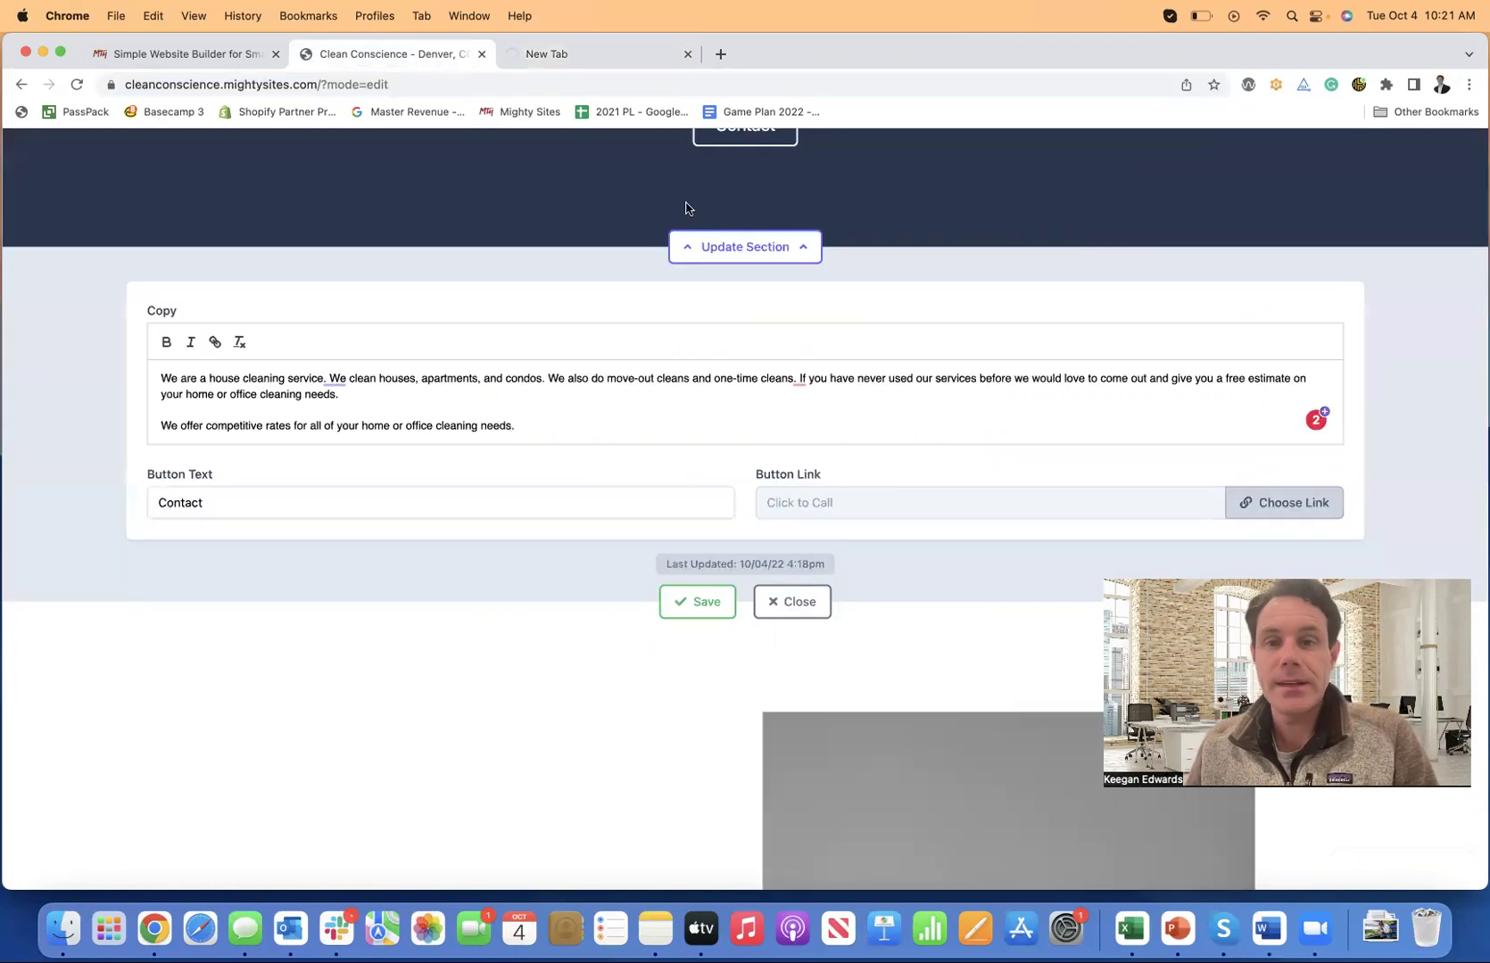
# Change the intro button text from 'Contact' to 'Book A Cleaning Service'.
pyautogui.doubleClick(397, 501)
pyautogui.write('Boo')
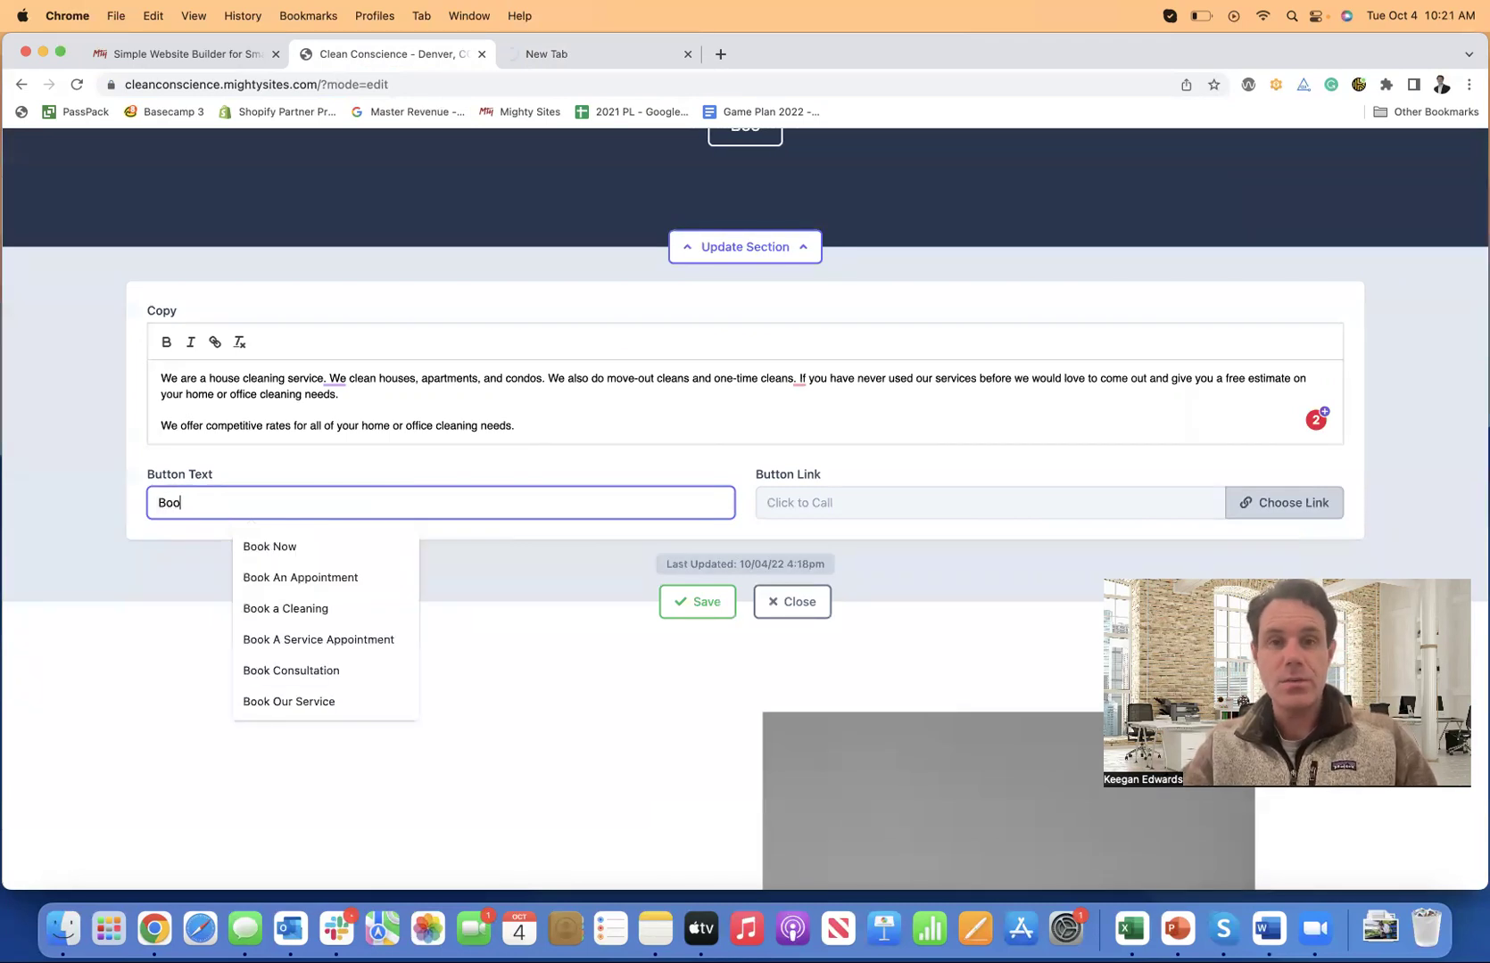
pyautogui.write('k A Cleani')
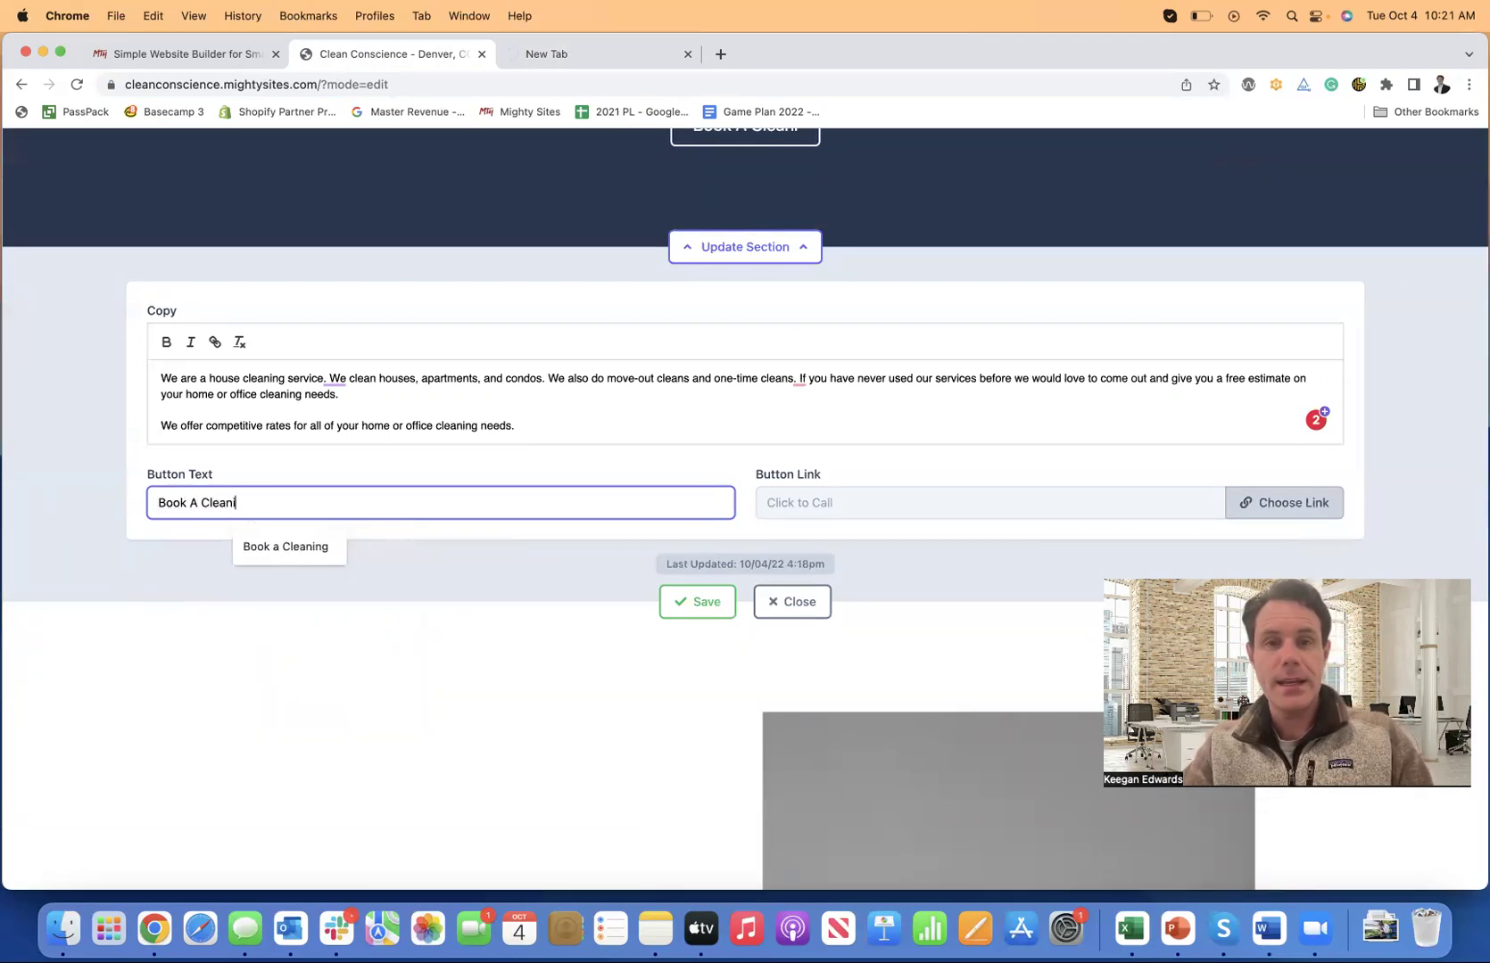
pyautogui.write('ng Service')
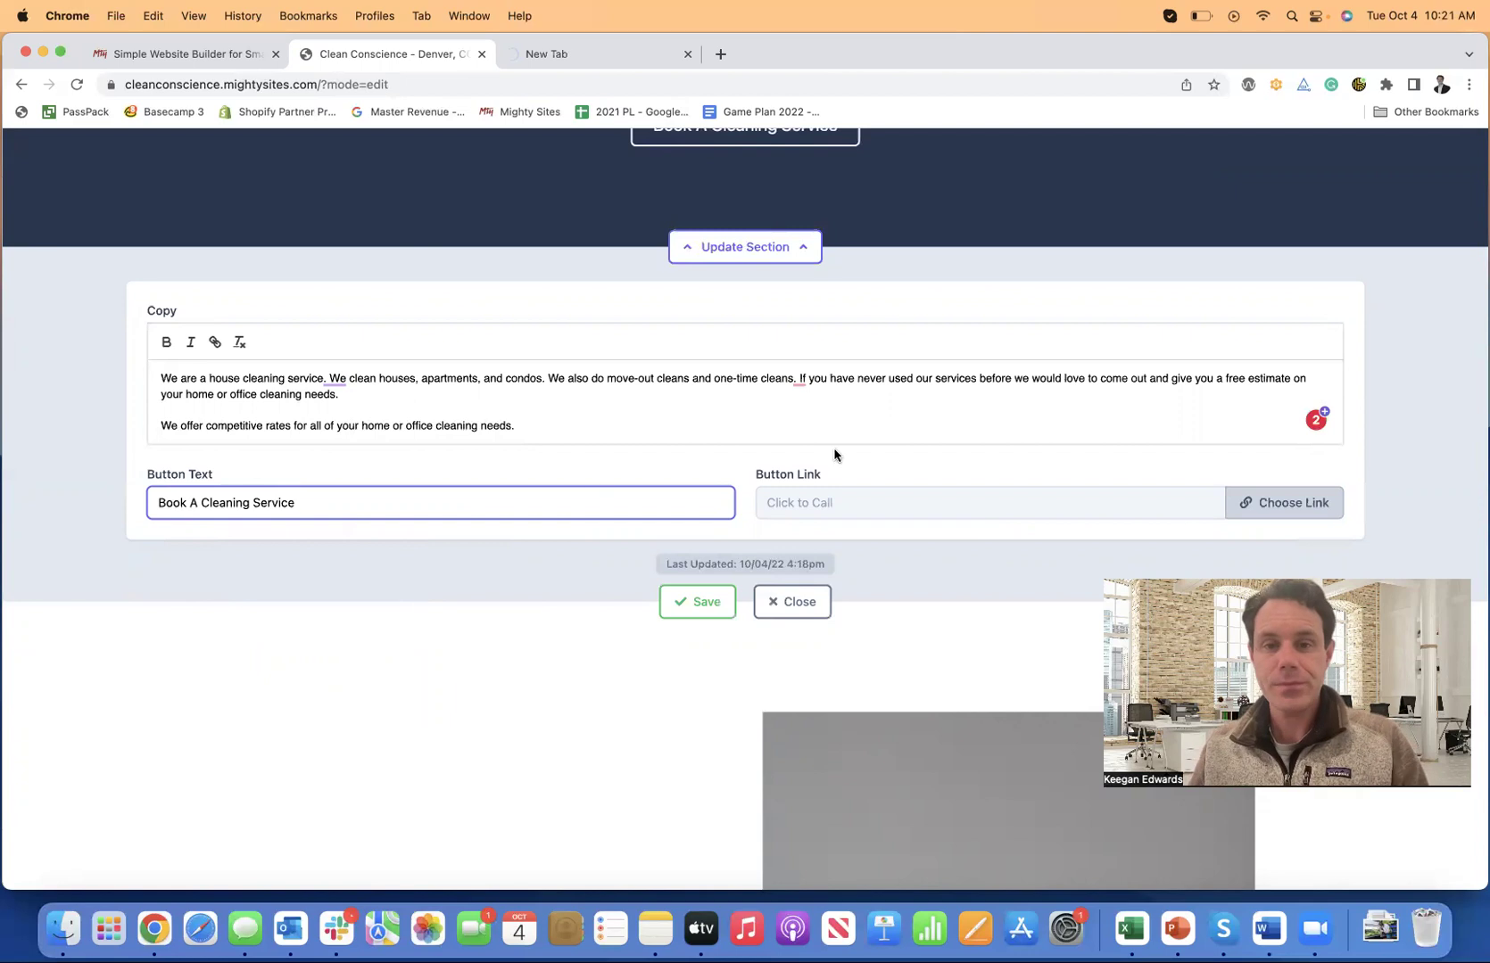
pyautogui.scroll(3, 843, 455)
pyautogui.scroll(-3, 869, 464)
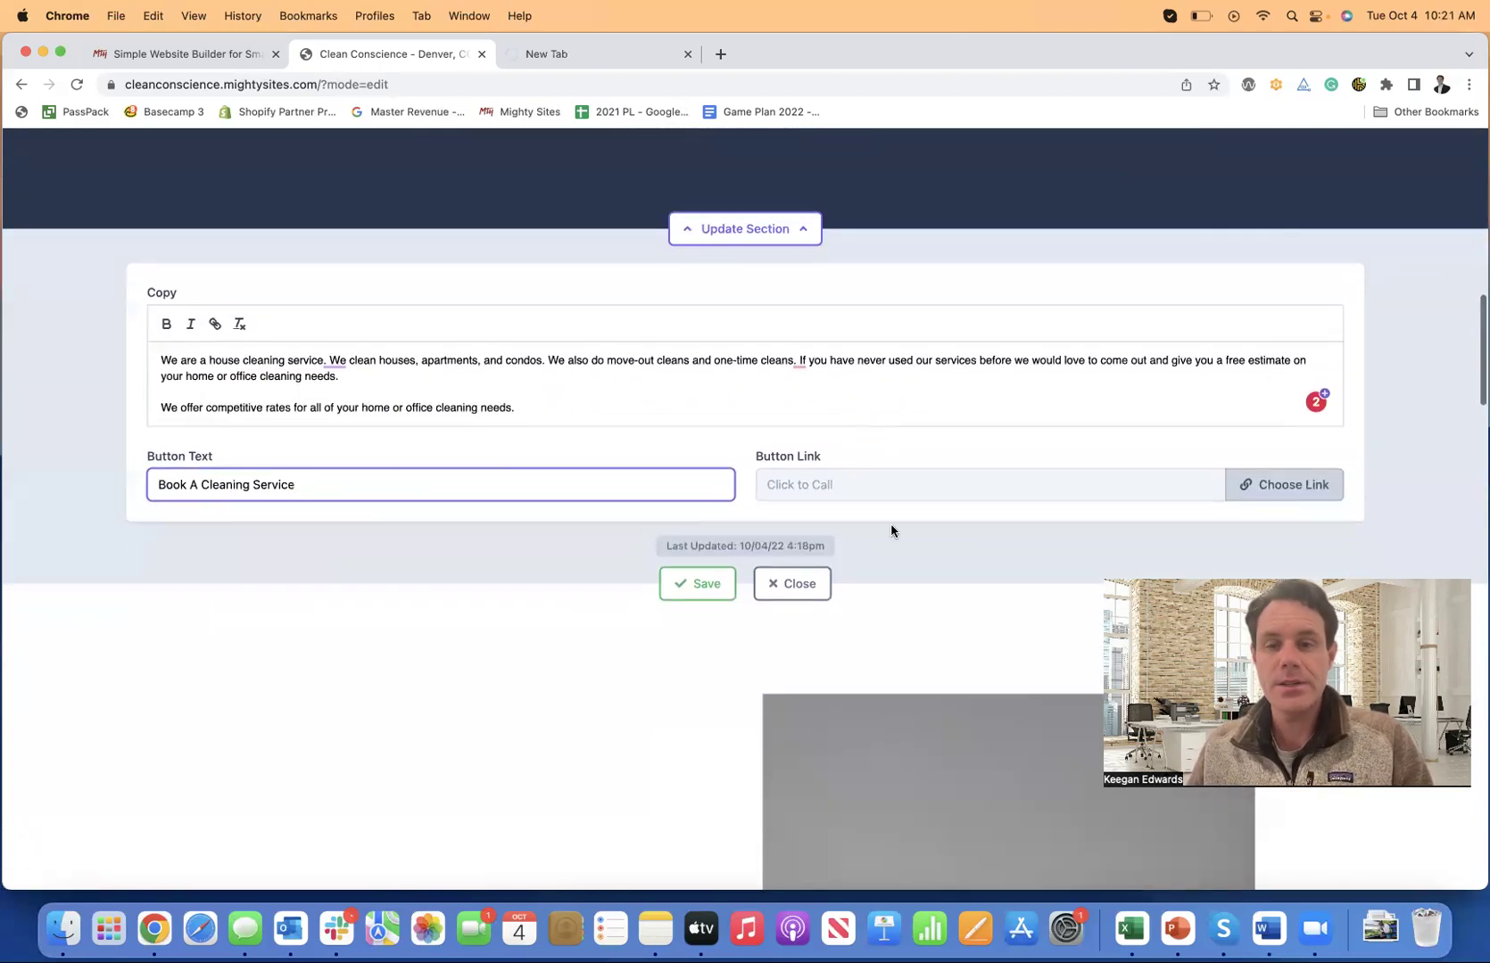
# Link the button to the Calendly booking address as an external website and save.
pyautogui.click(1298, 484)
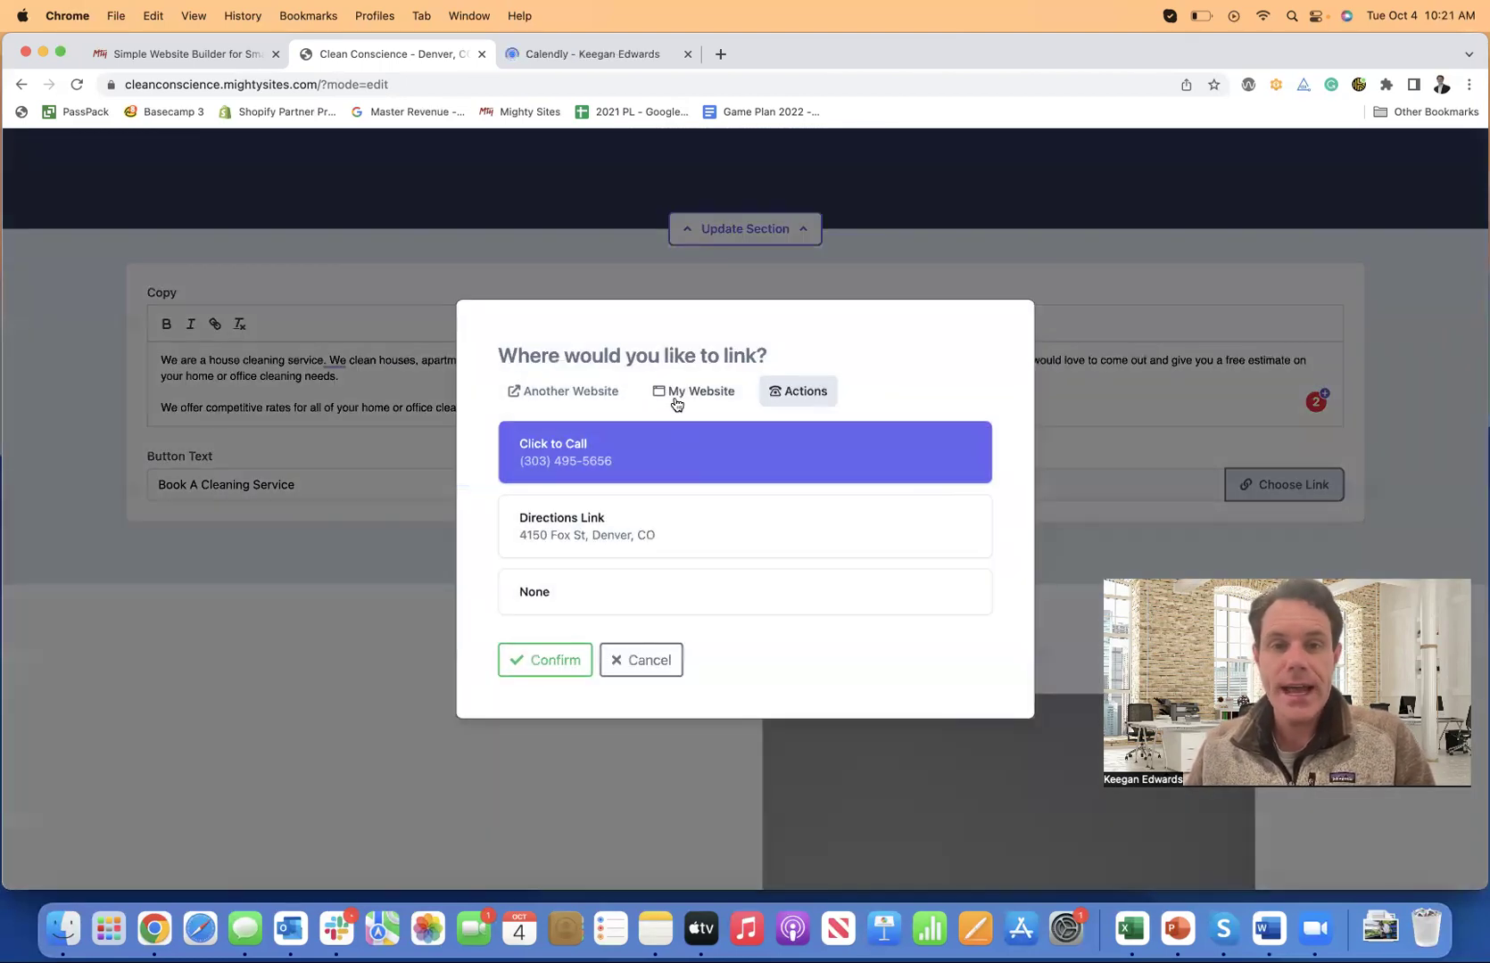
pyautogui.click(665, 400)
pyautogui.click(586, 466)
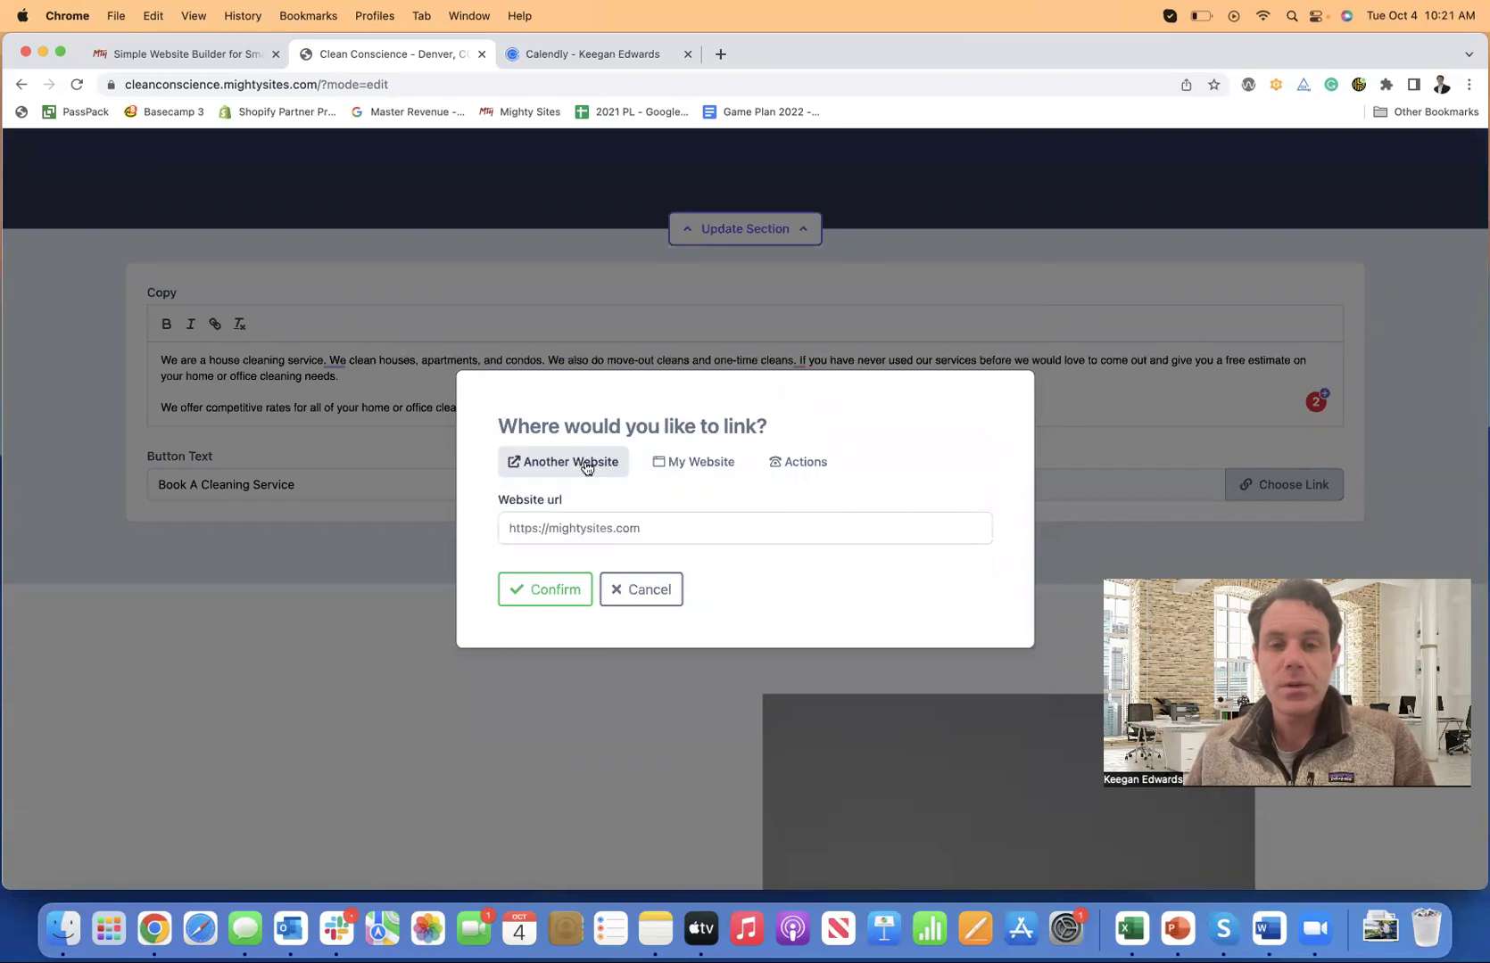
pyautogui.click(612, 528)
pyautogui.click(678, 572)
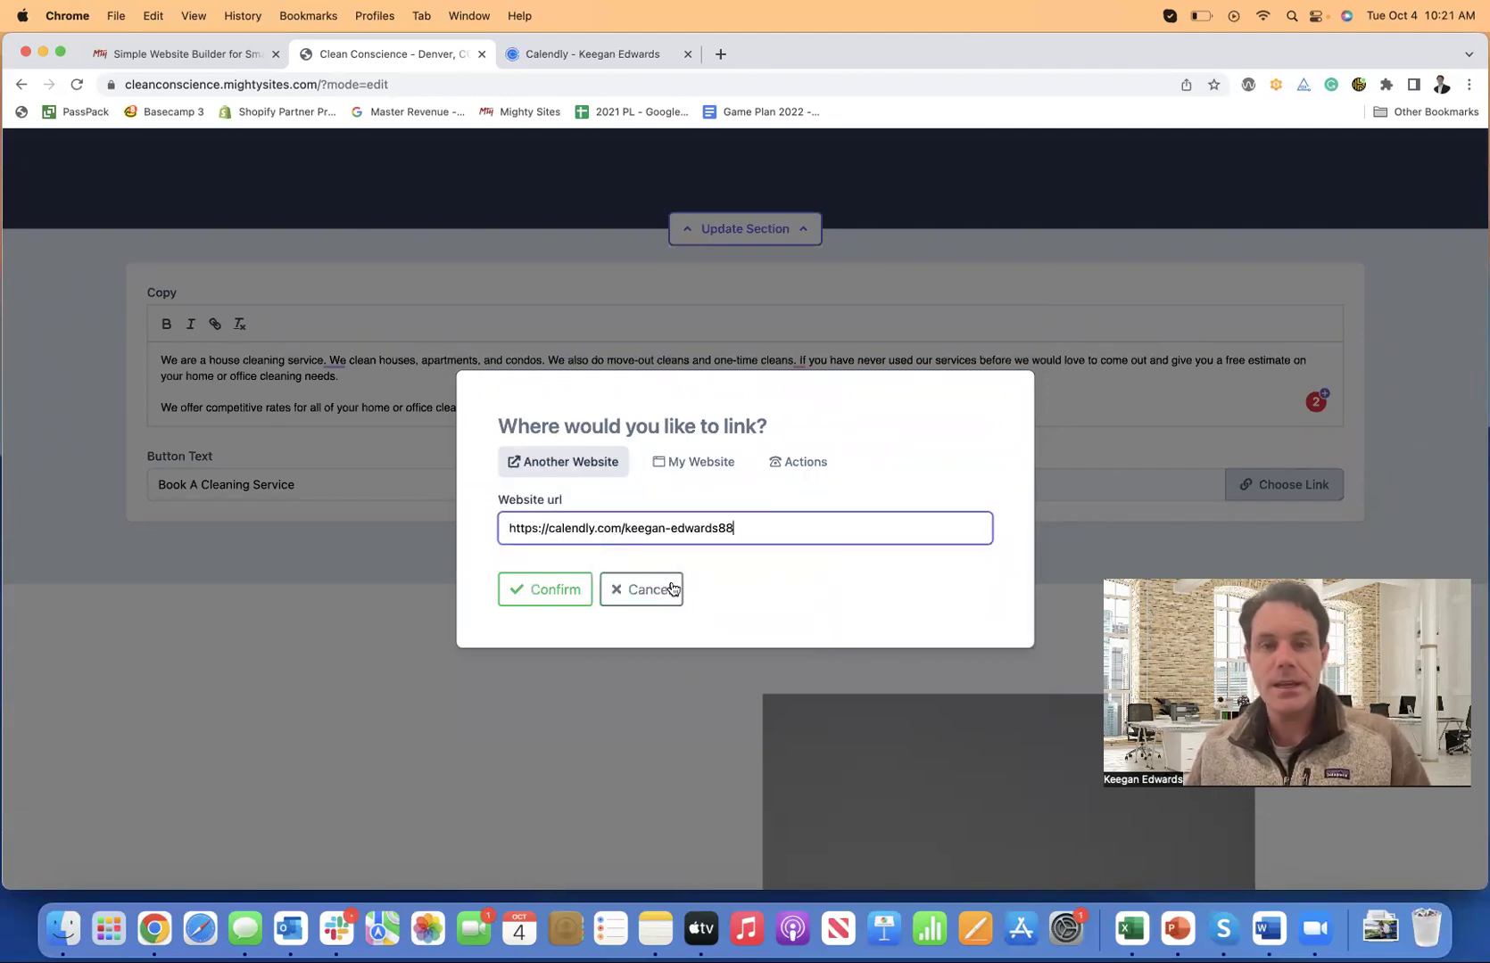
pyautogui.click(548, 590)
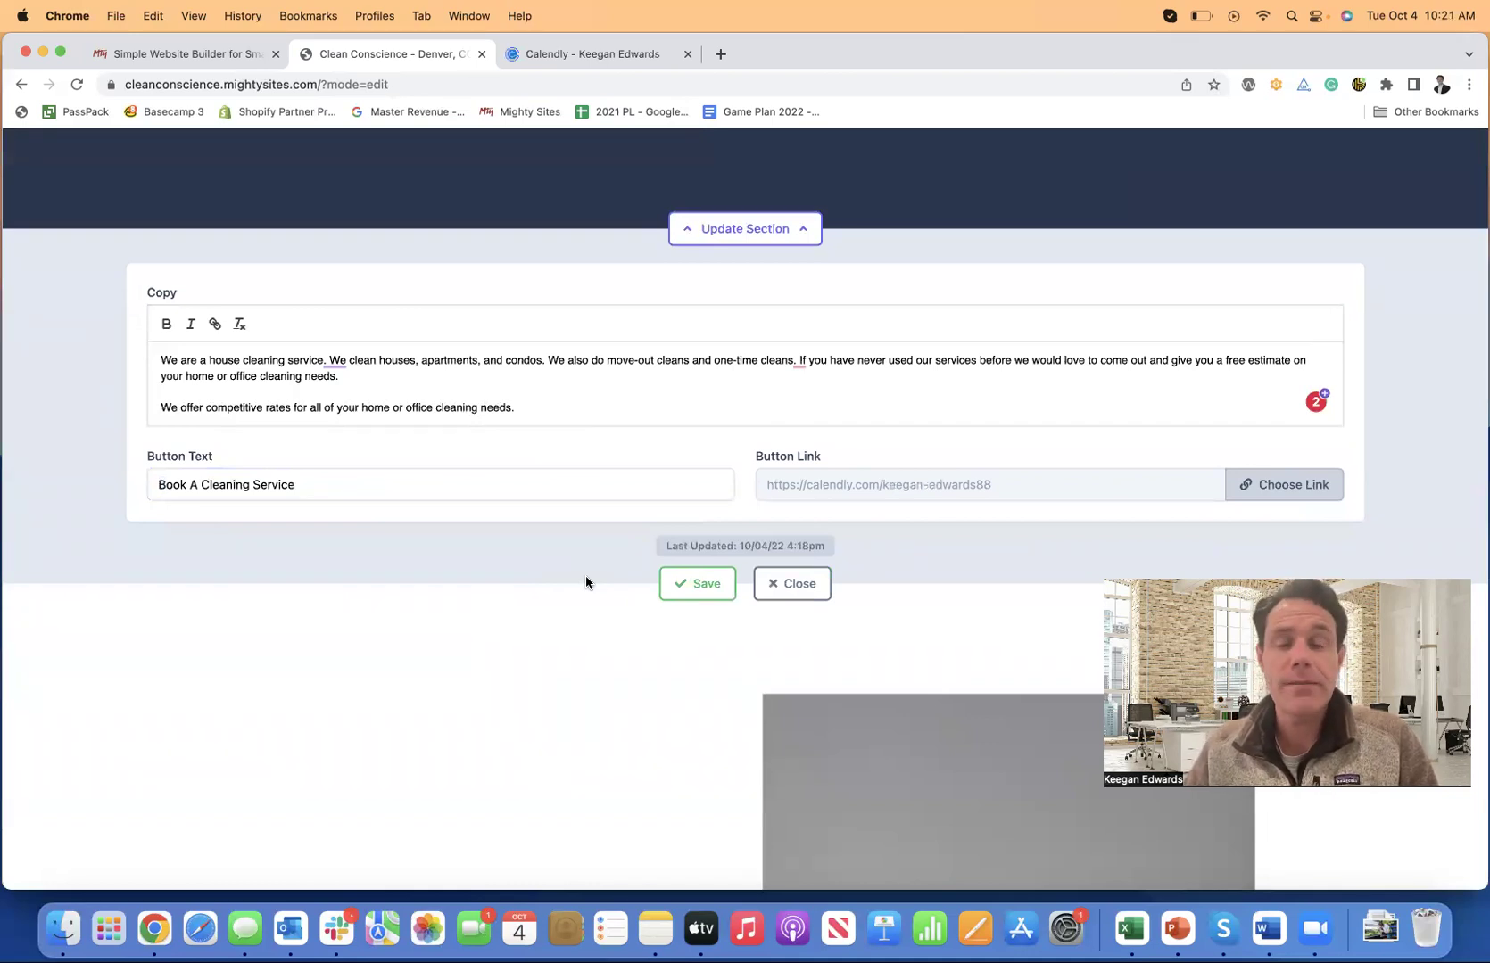
pyautogui.click(702, 589)
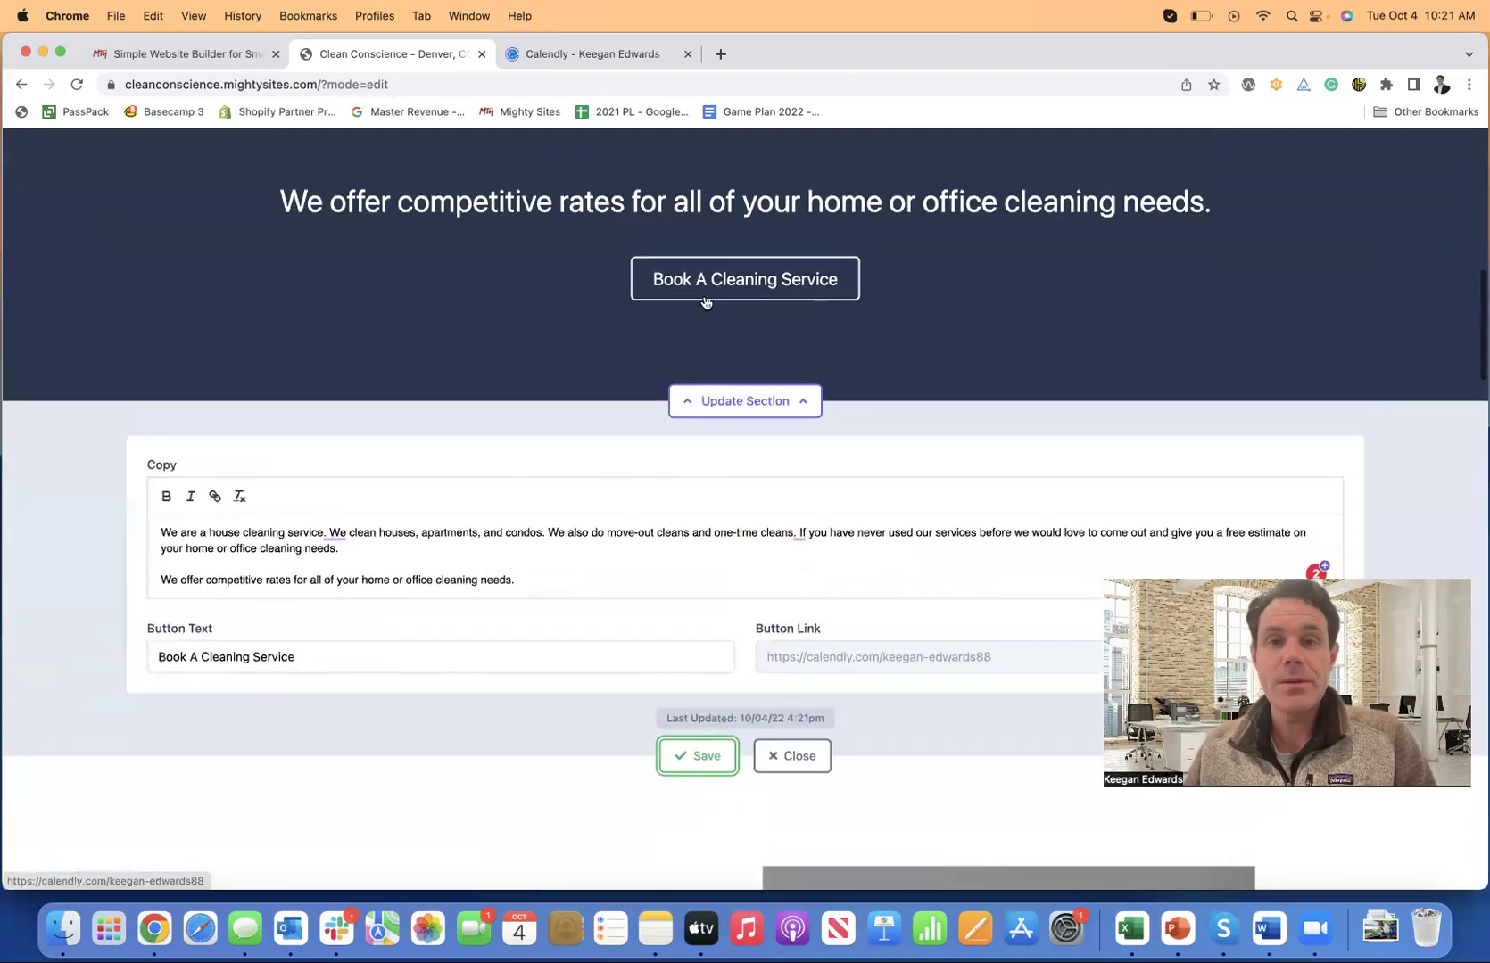
pyautogui.click(714, 283)
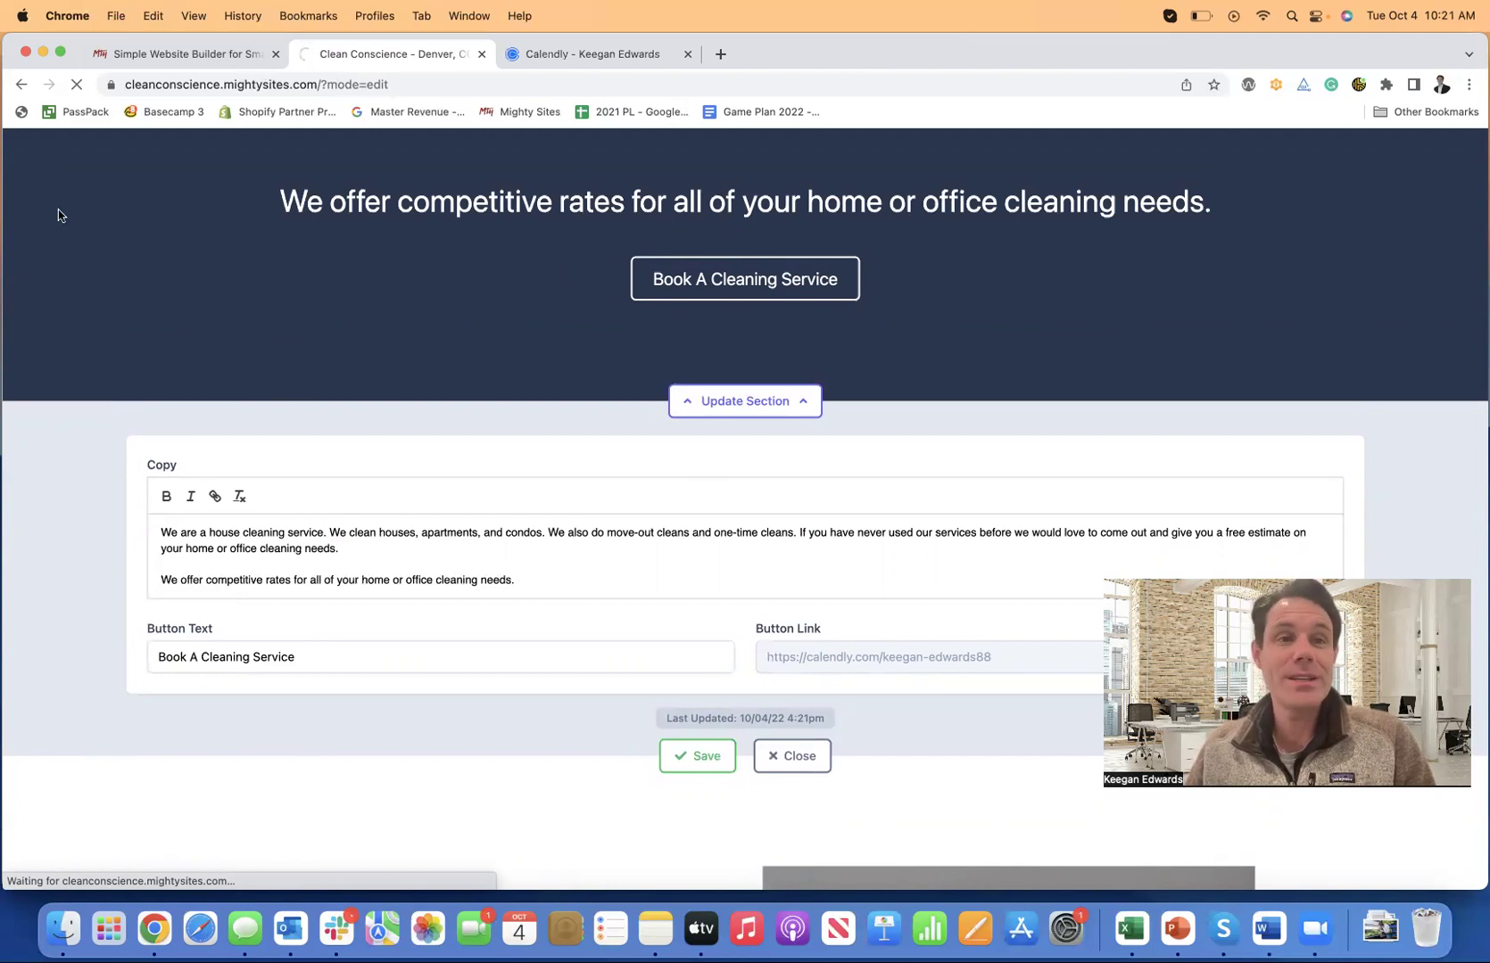
# From the dashboard, reopen the site in editing mode and edit the intro section.
pyautogui.click(27, 86)
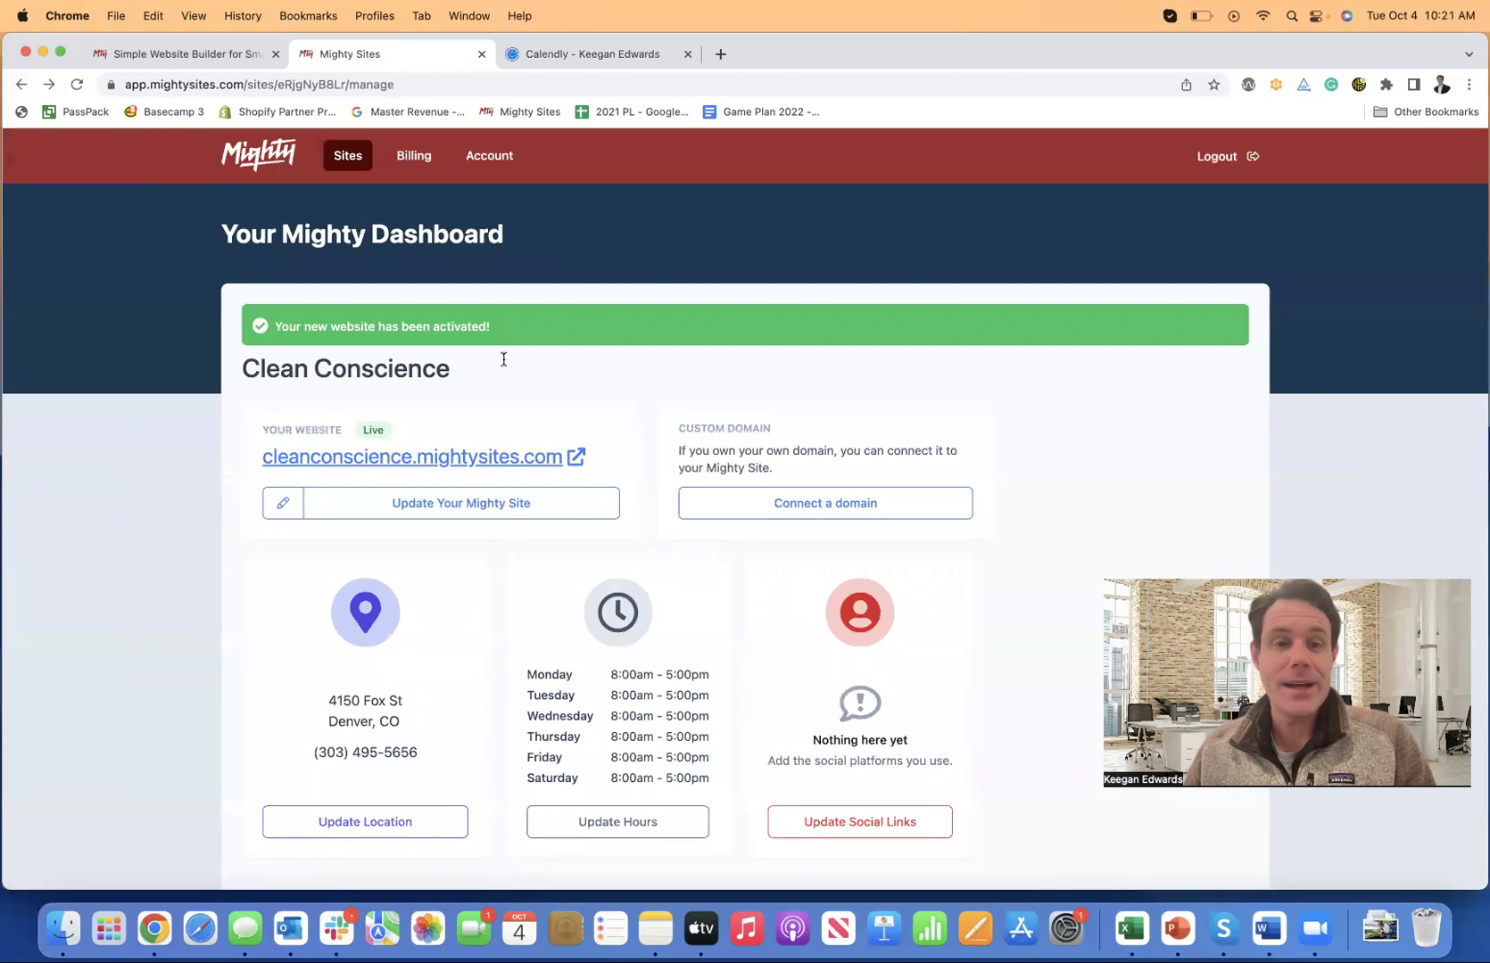
pyautogui.click(543, 497)
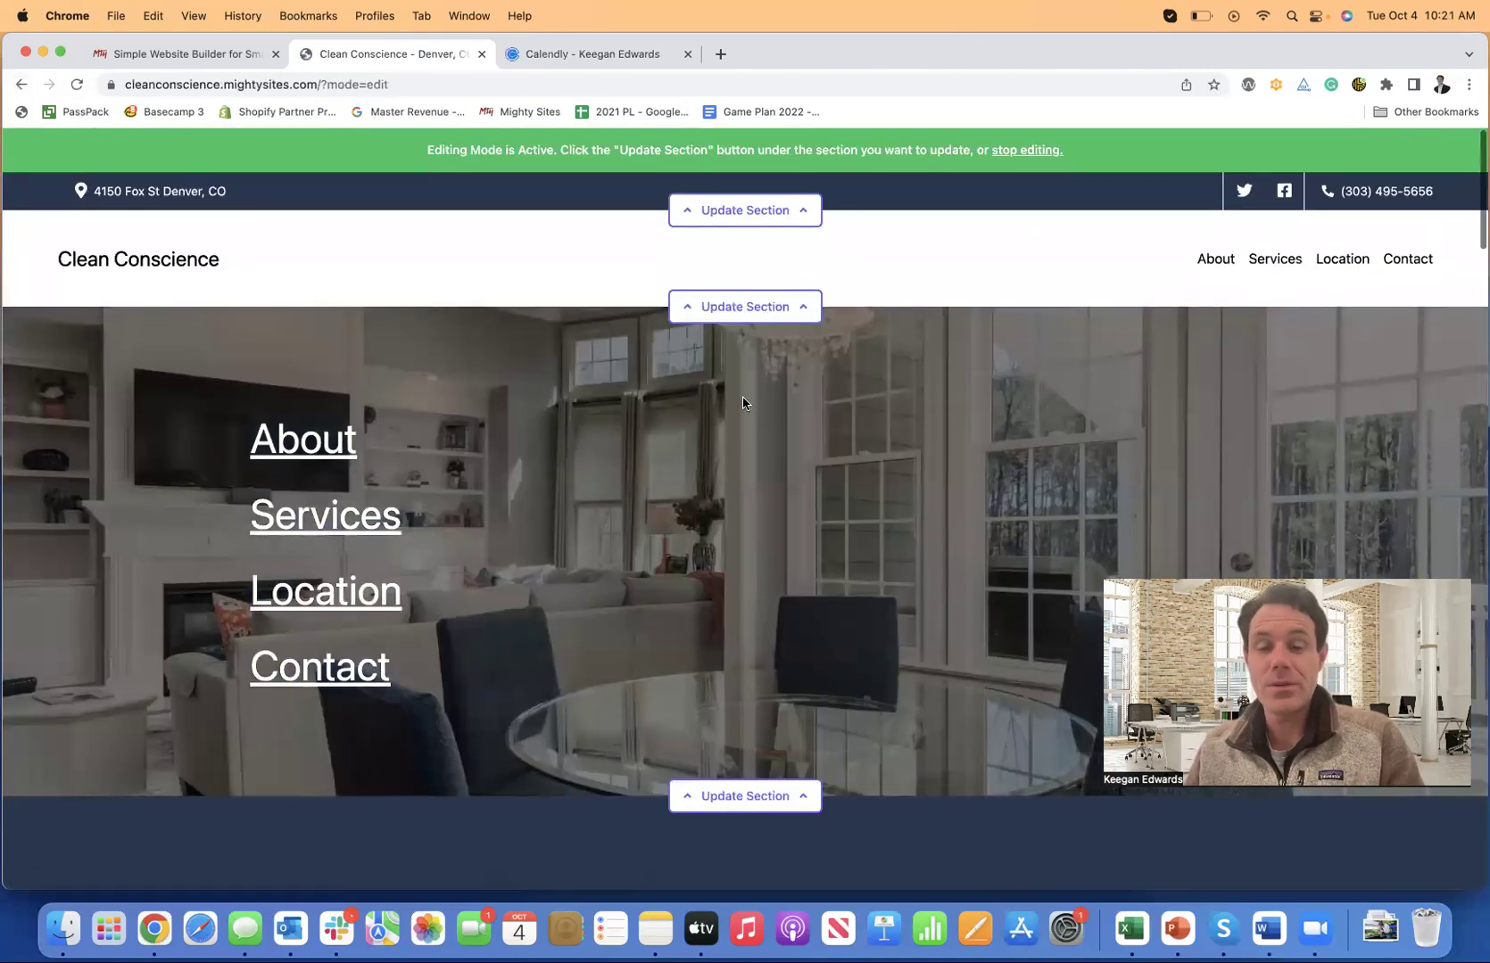
pyautogui.scroll(-1, 743, 397)
pyautogui.scroll(-8, 742, 397)
pyautogui.scroll(1, 731, 332)
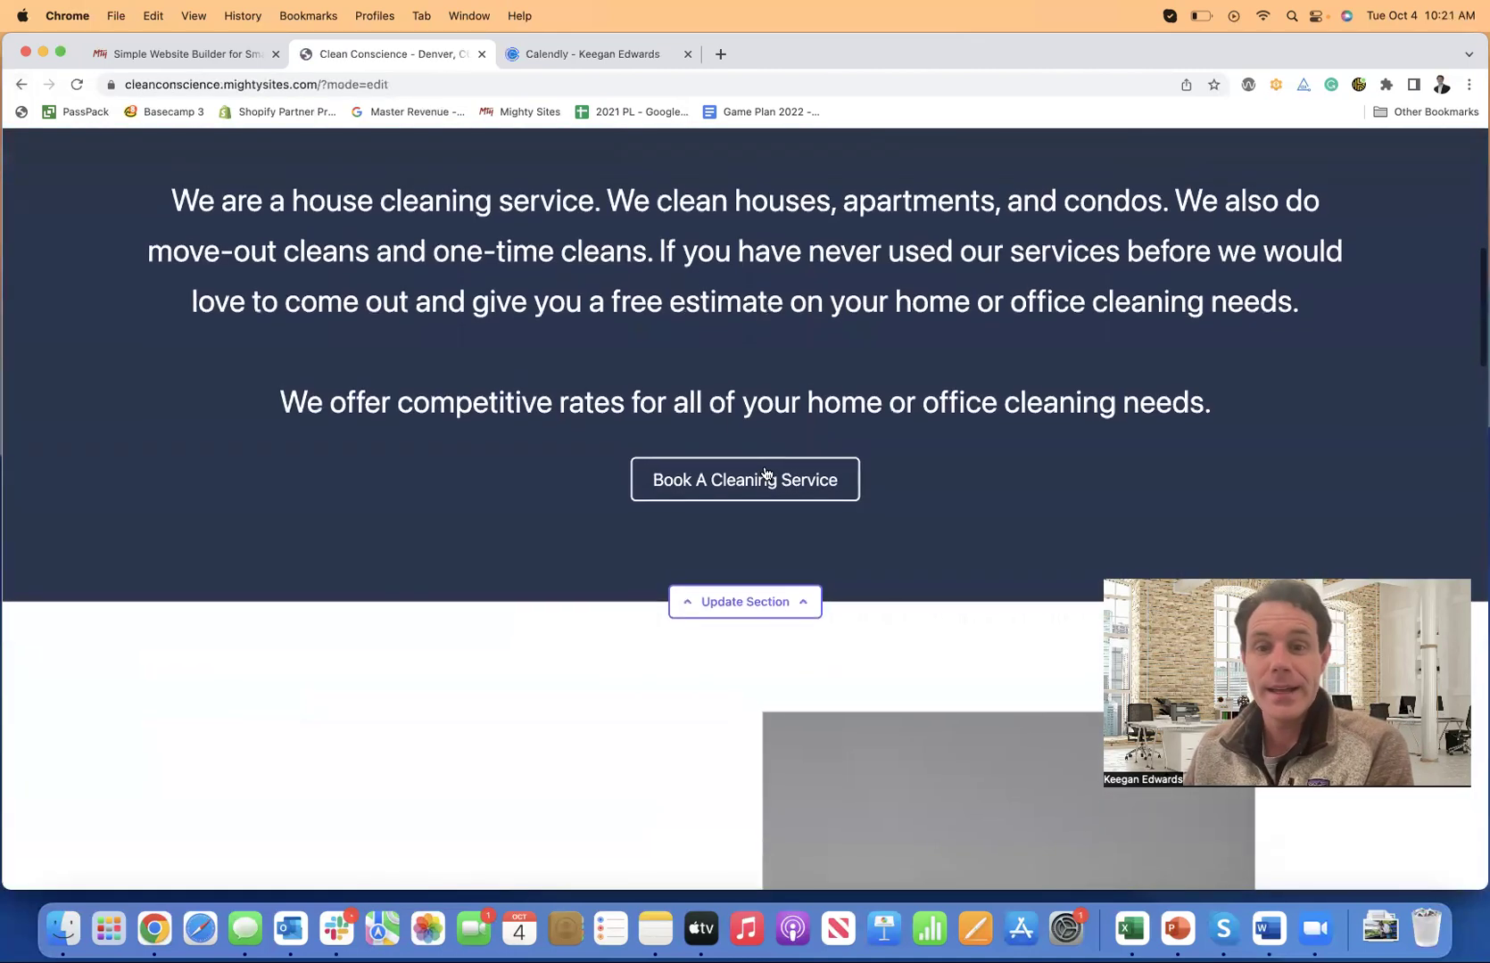
pyautogui.click(761, 596)
# Switch the button's link to the Click to Call action and save the section.
pyautogui.scroll(-3, 766, 554)
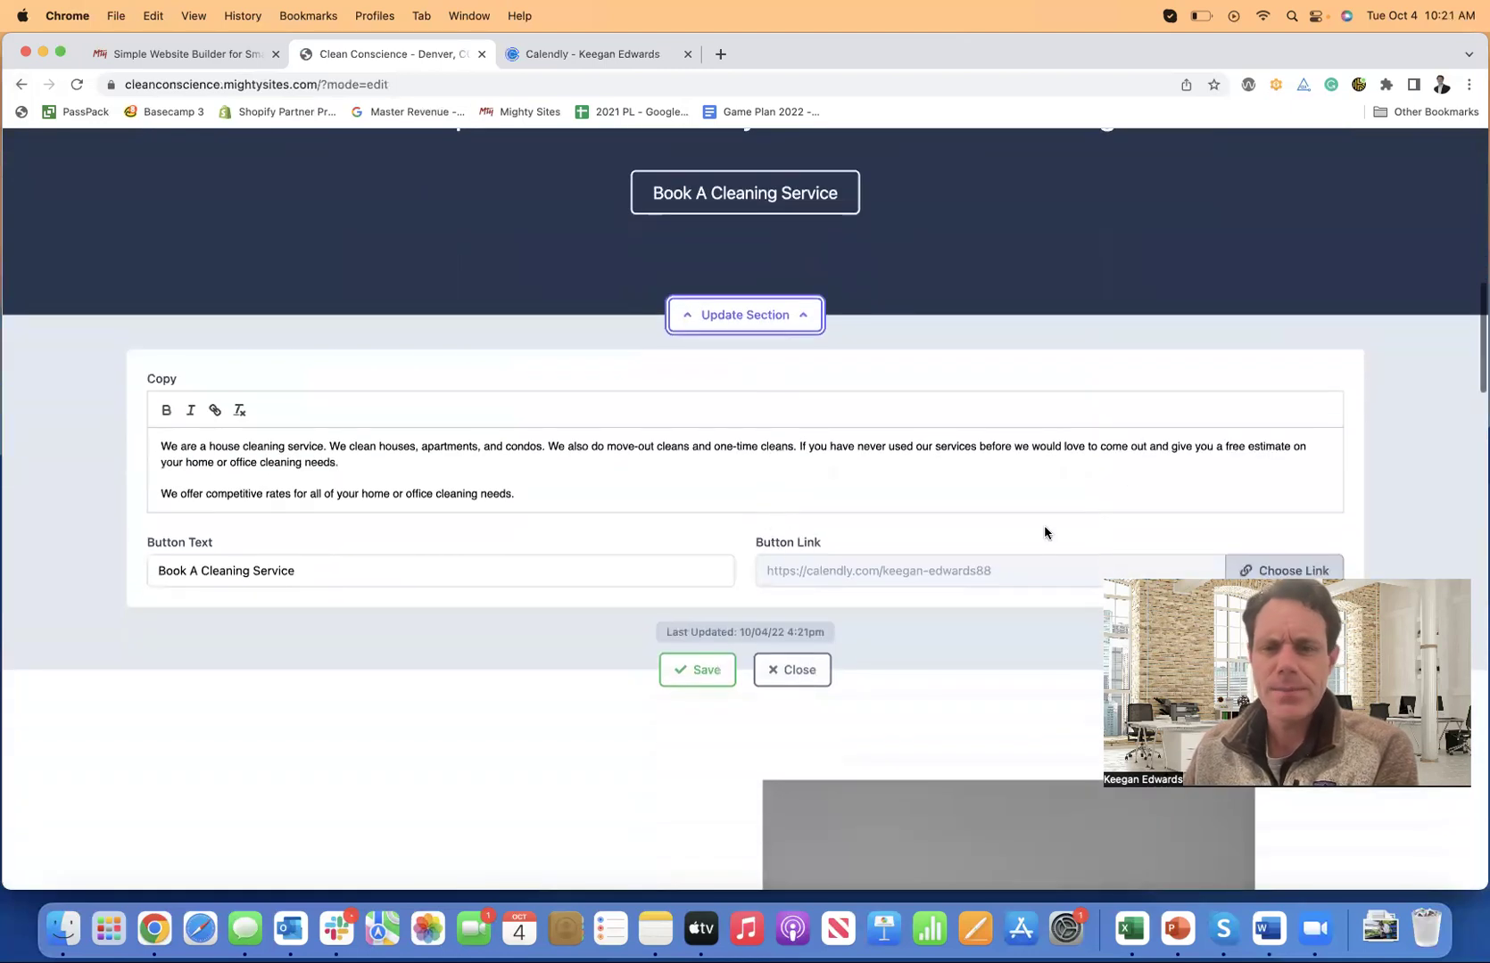
pyautogui.scroll(-2, 1311, 562)
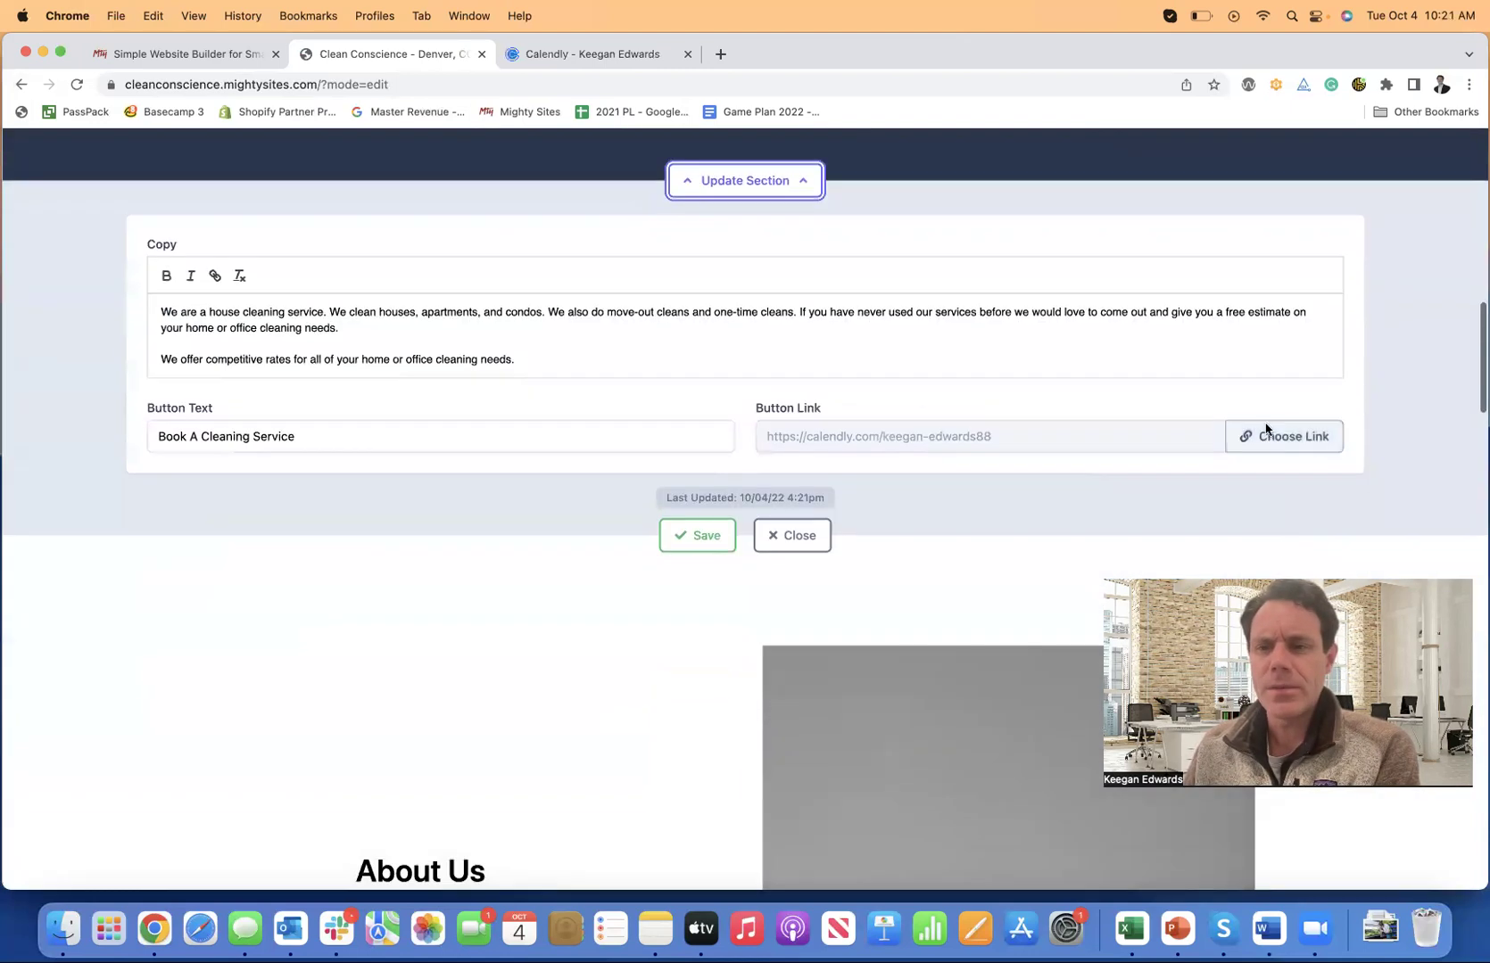
pyautogui.click(1265, 432)
pyautogui.click(814, 466)
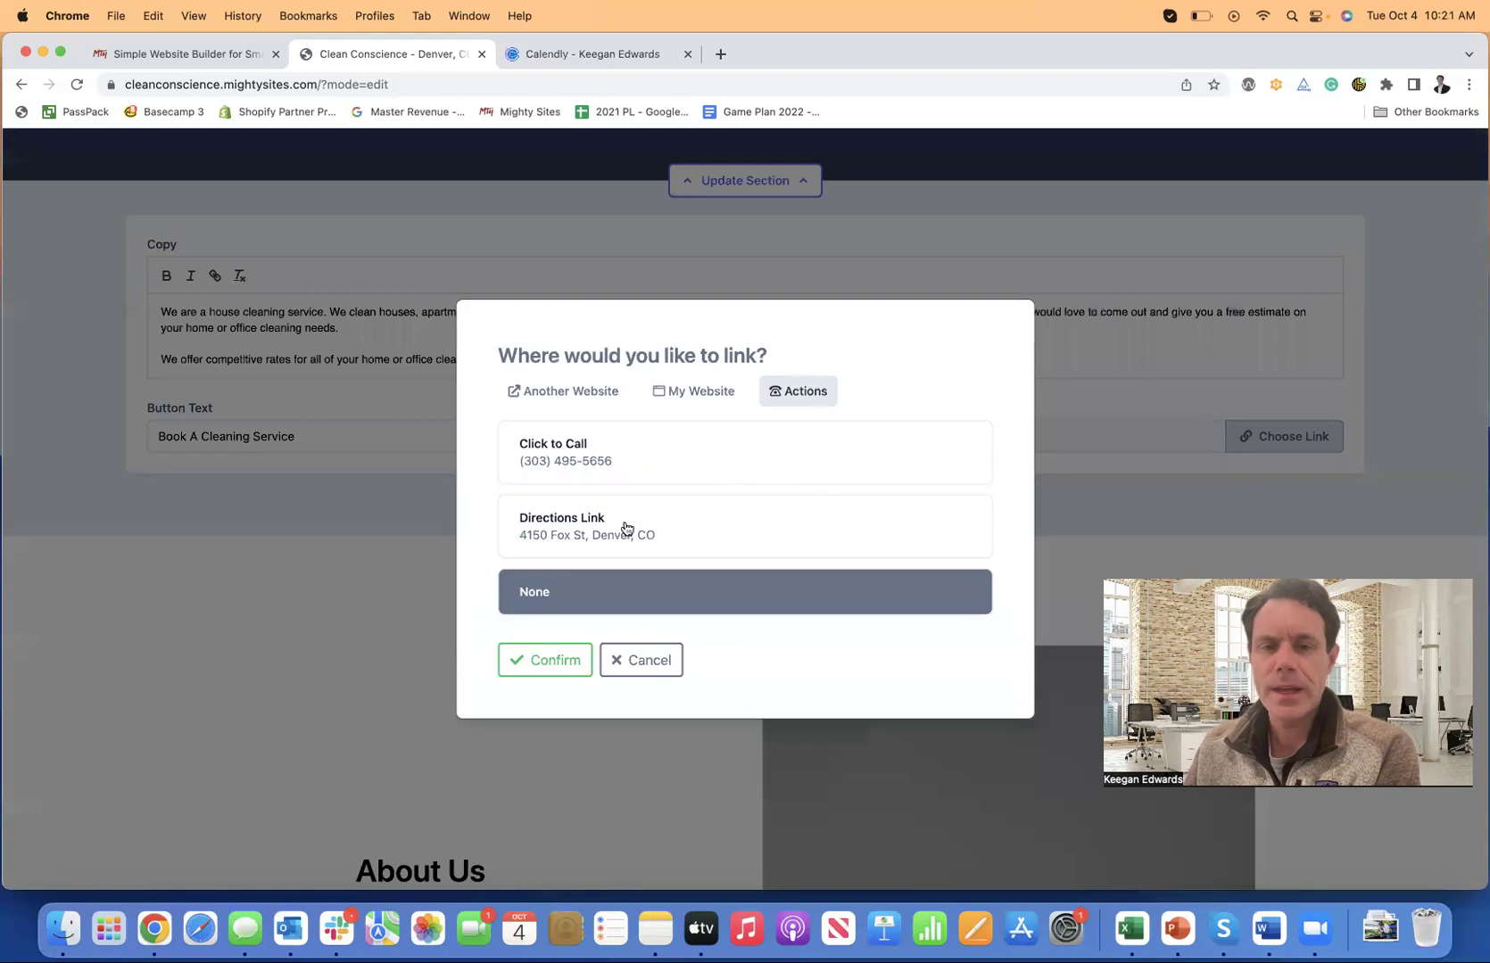
pyautogui.click(592, 446)
pyautogui.click(547, 660)
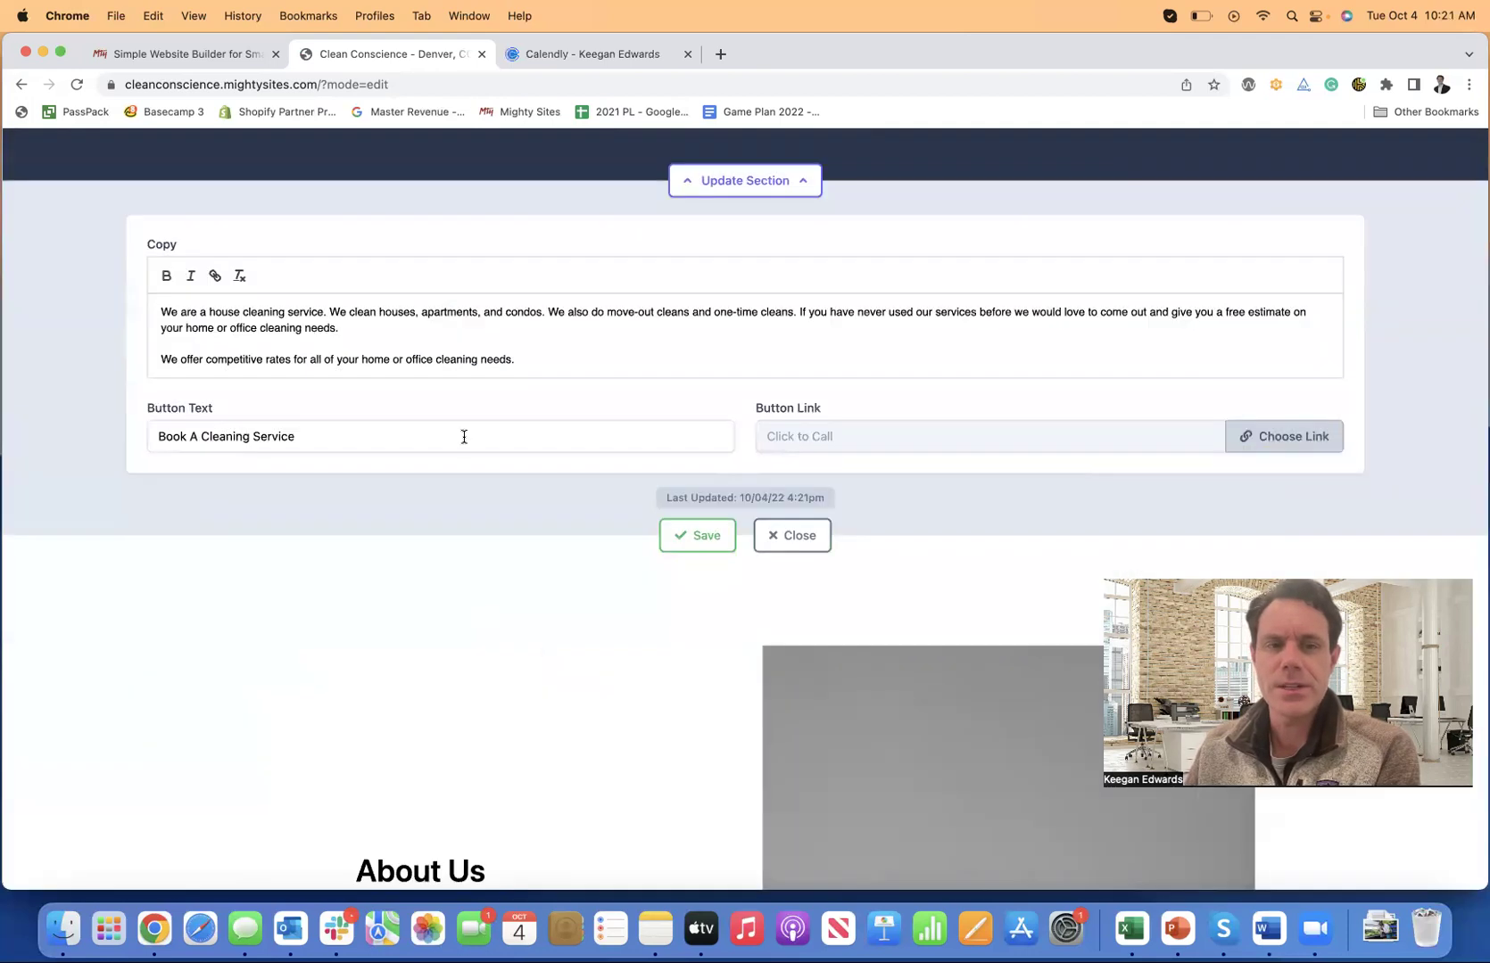
pyautogui.tripleClick(360, 437)
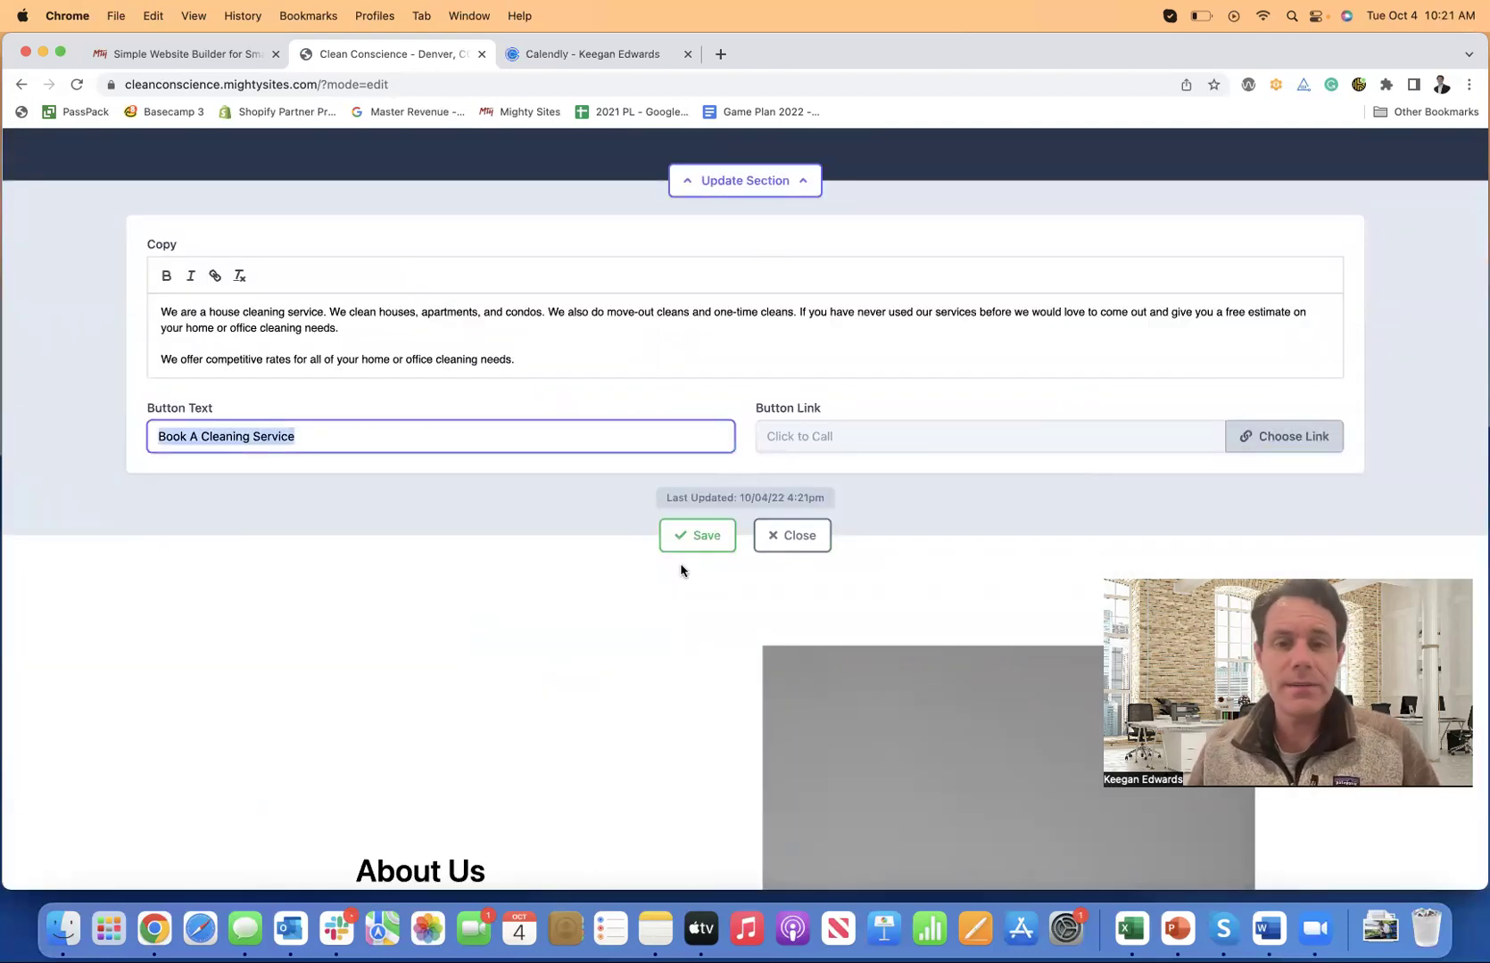
pyautogui.click(697, 540)
# Close the section editor and scroll through the page to the footer and back up.
pyautogui.scroll(3, 622, 526)
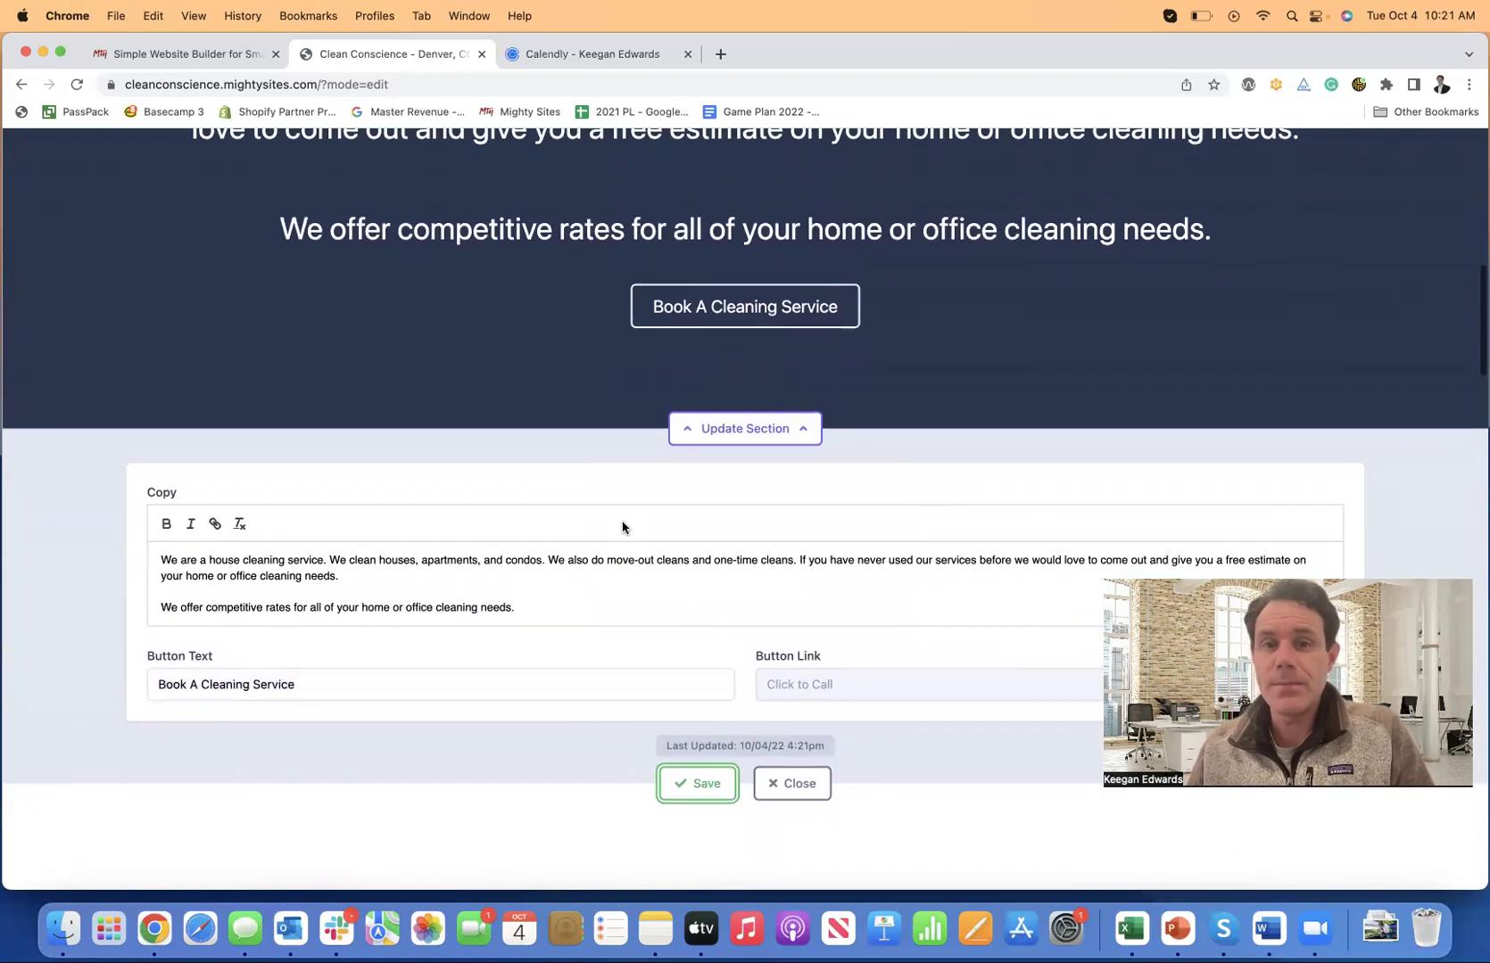
pyautogui.scroll(-3, 638, 509)
pyautogui.click(792, 626)
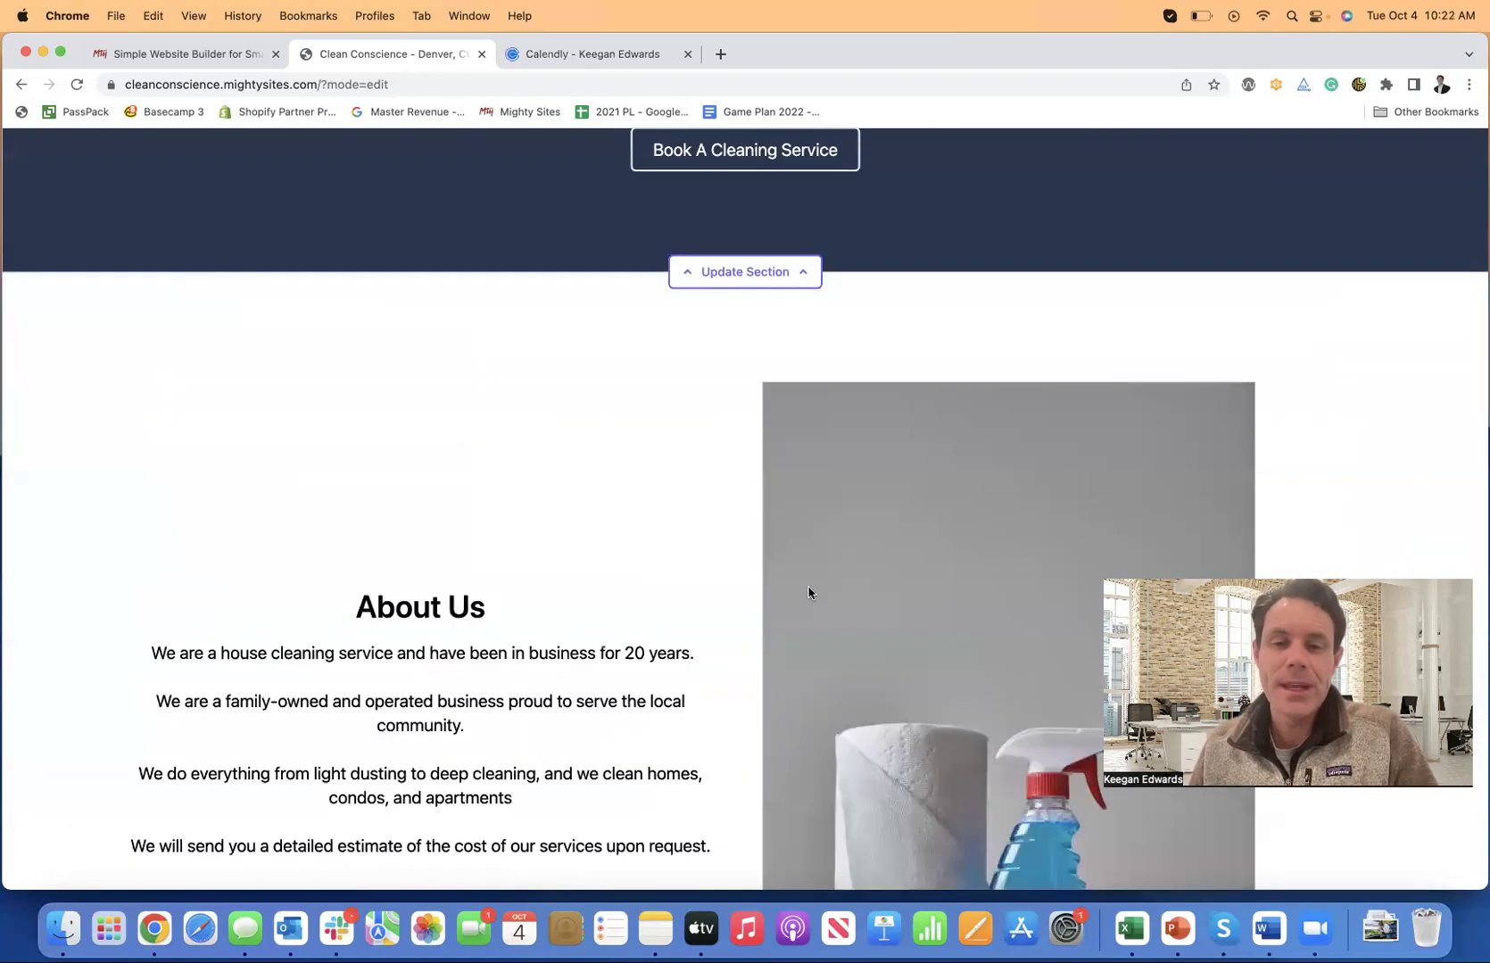
pyautogui.scroll(-5, 809, 593)
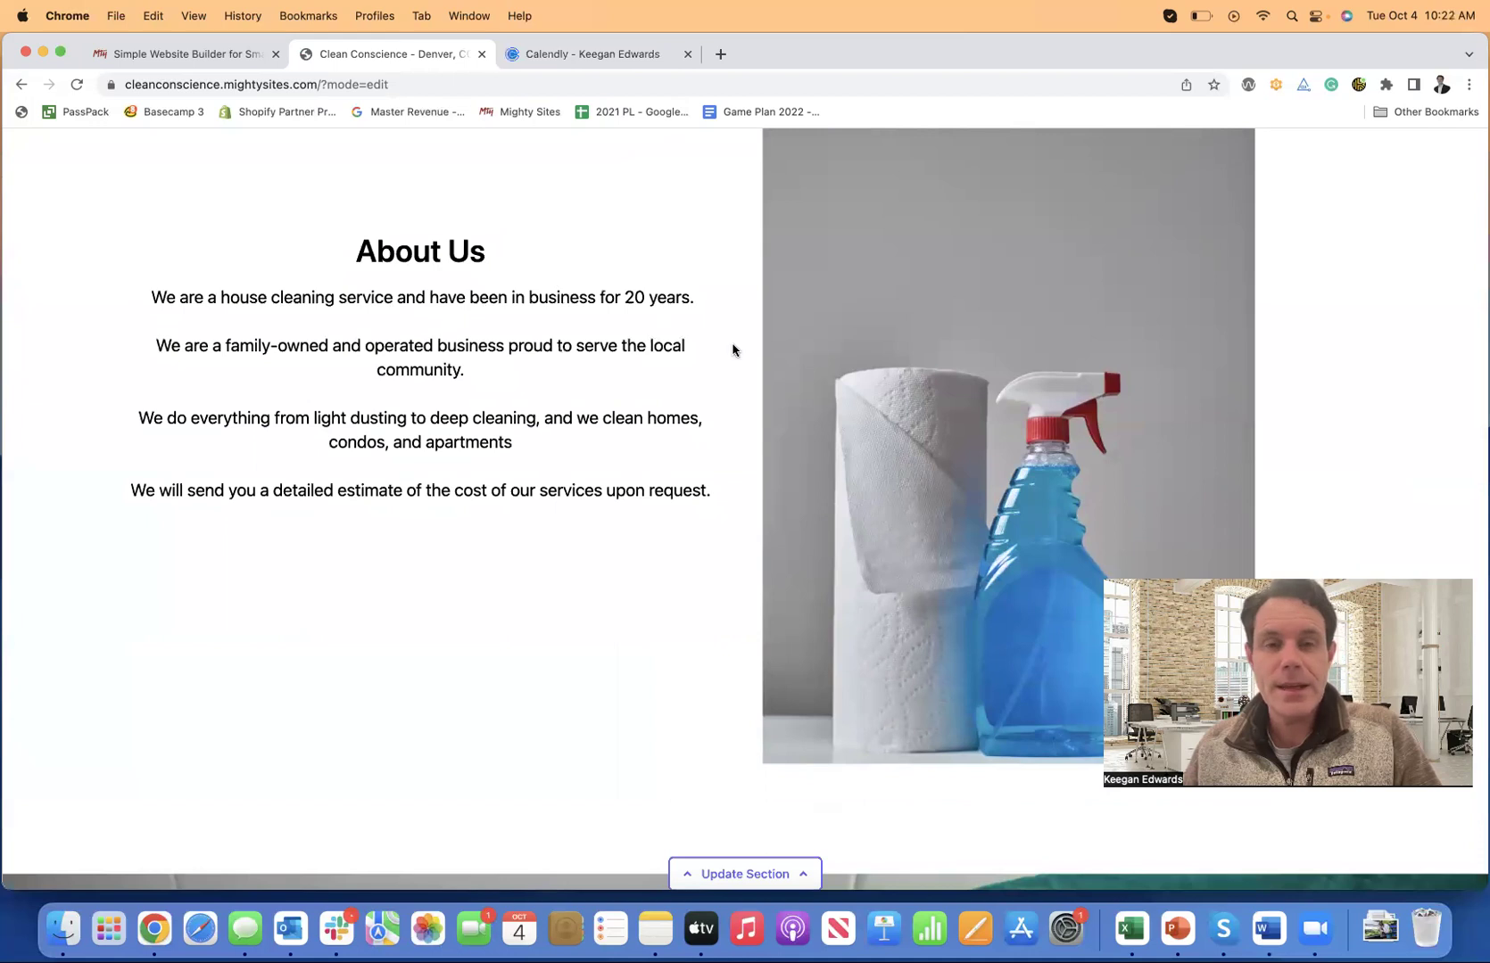
pyautogui.scroll(-9, 732, 349)
pyautogui.scroll(-15, 733, 349)
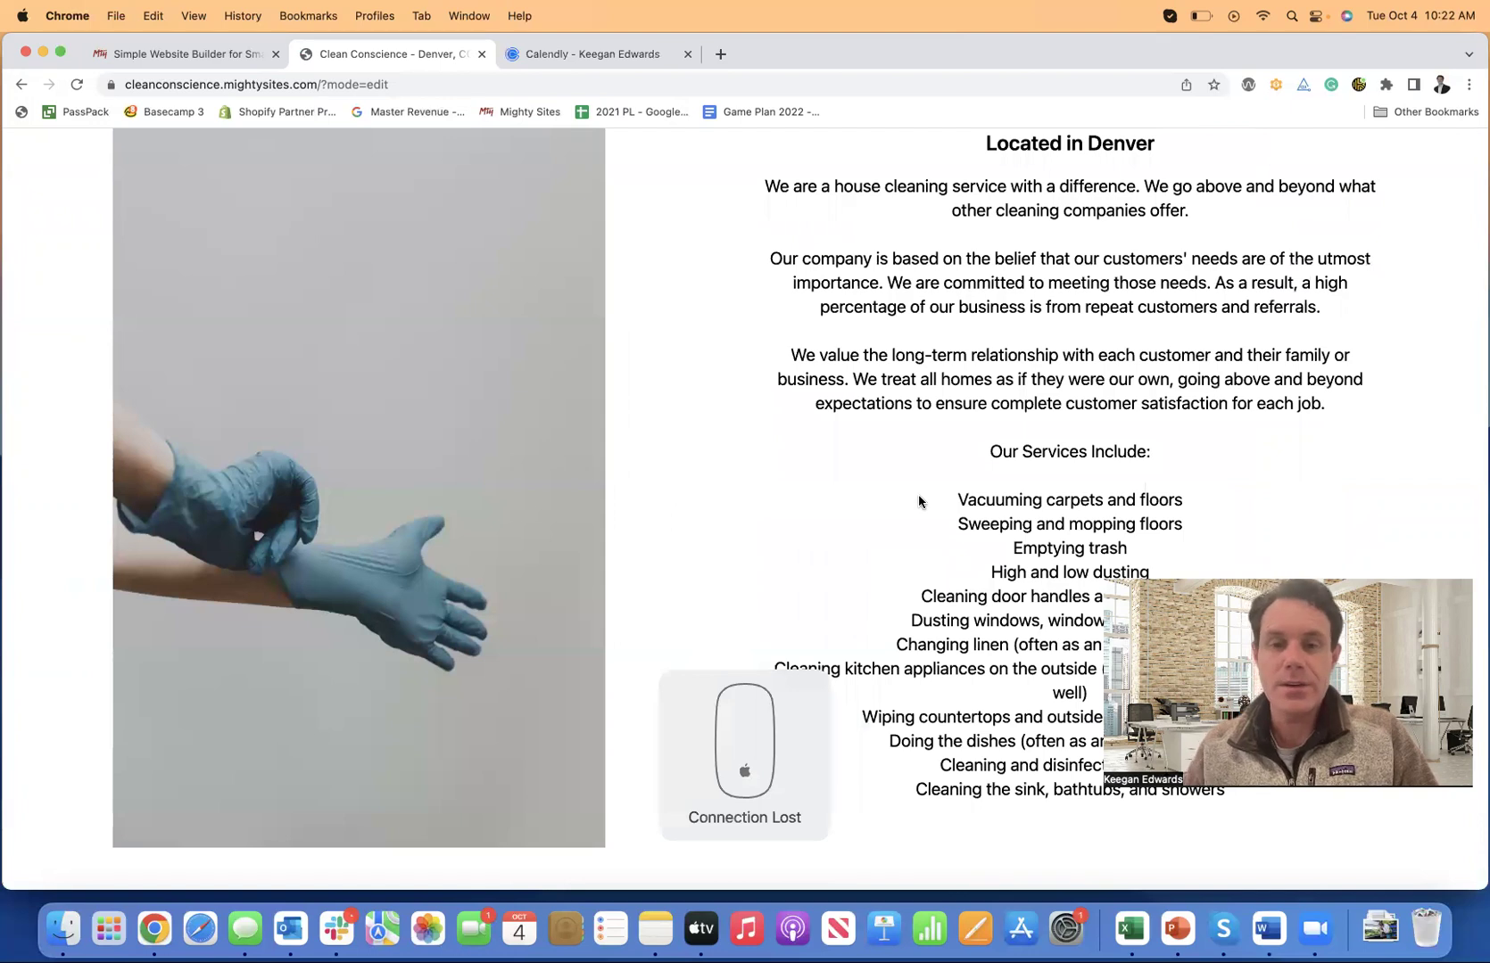
pyautogui.scroll(-5, 919, 501)
pyautogui.scroll(-5, 919, 504)
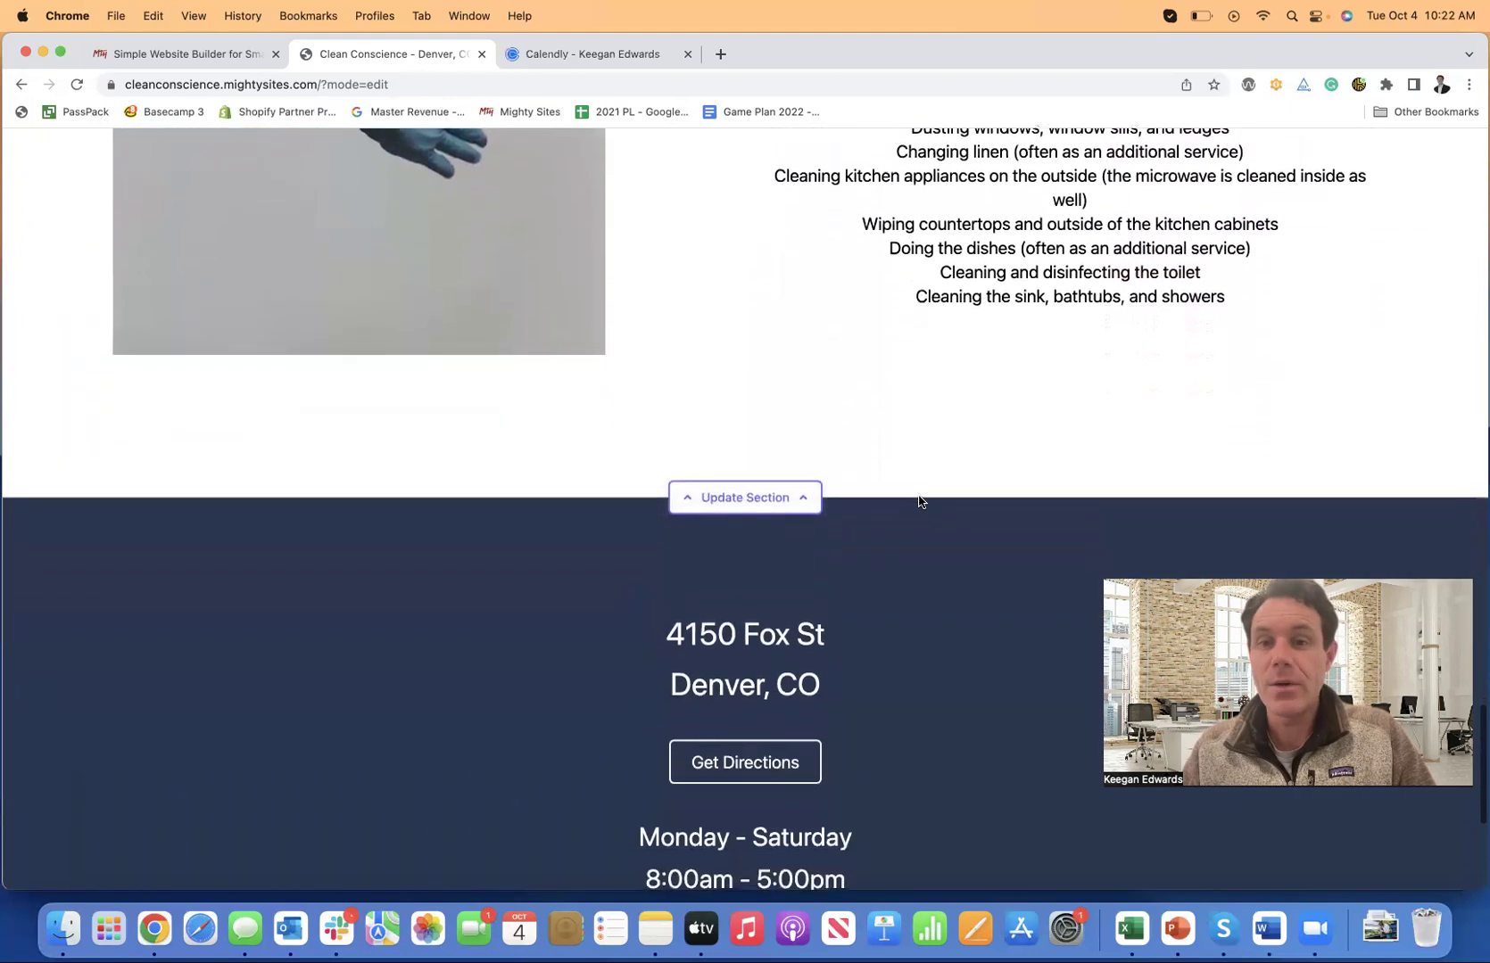
pyautogui.scroll(-2, 919, 507)
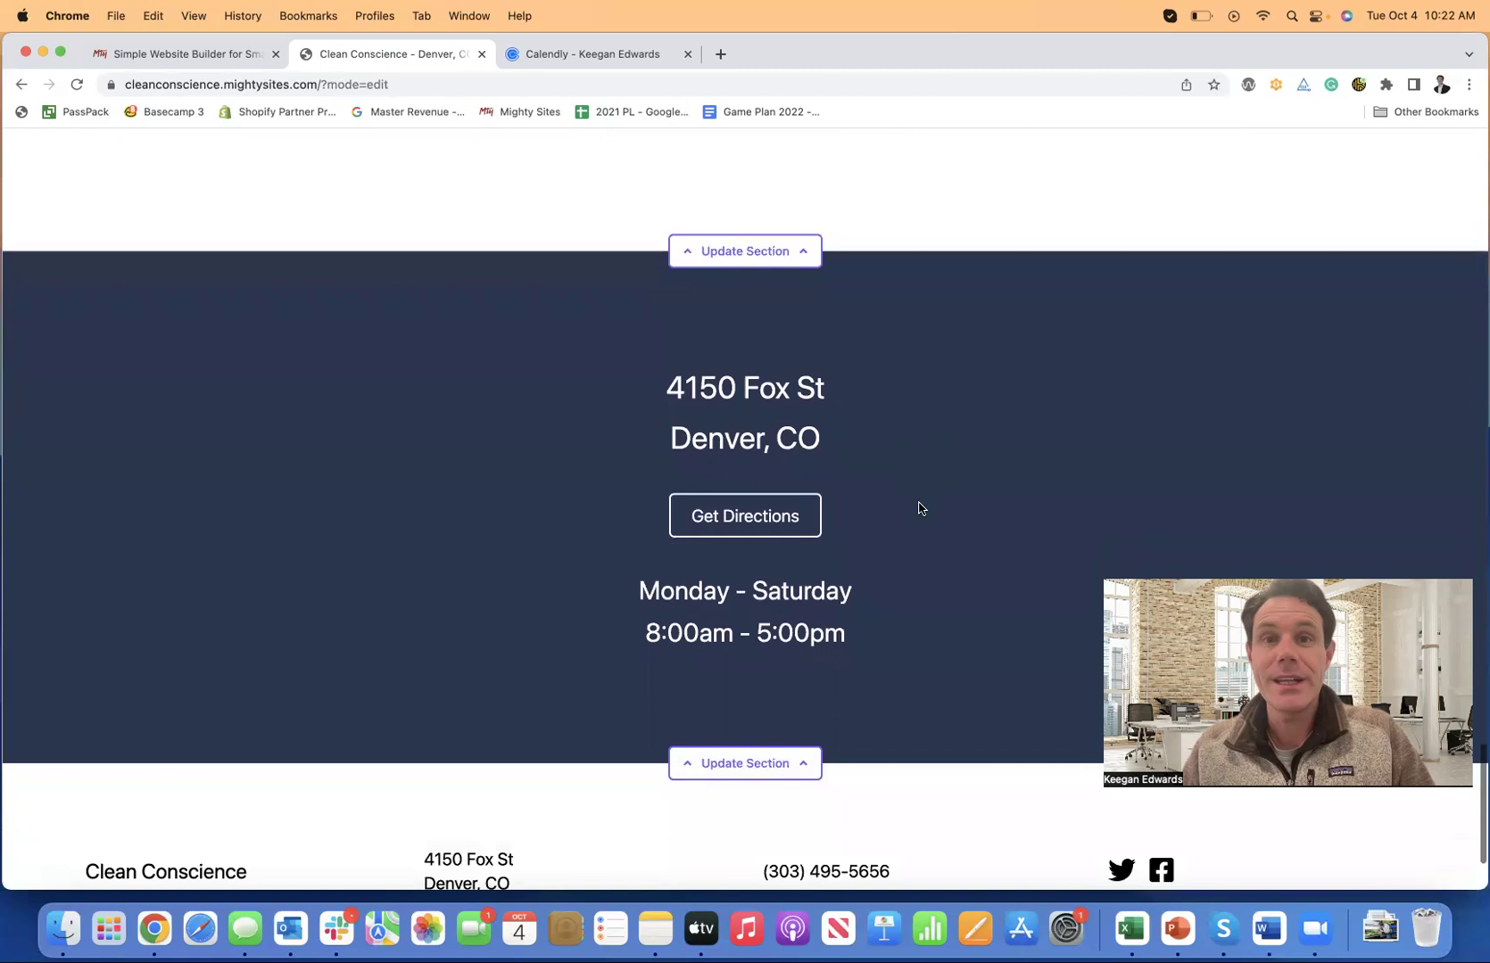
pyautogui.scroll(10, 919, 506)
pyautogui.scroll(15, 919, 504)
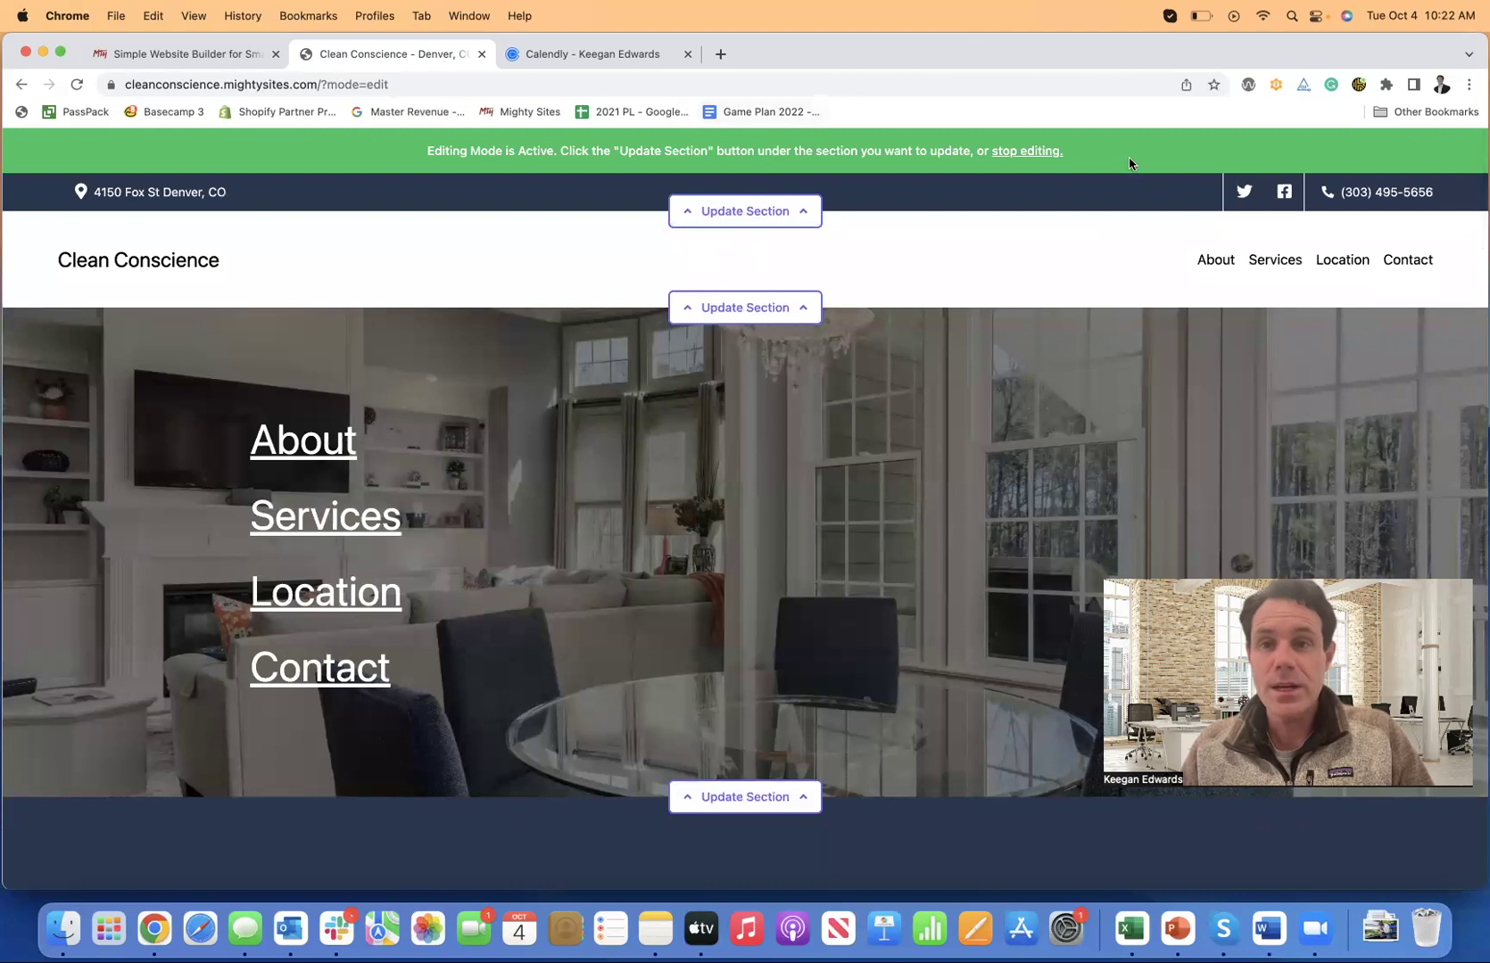
# Exit editing mode to view the published site, then return to the Clean Conscience dashboard.
pyautogui.scroll(-2, 1128, 163)
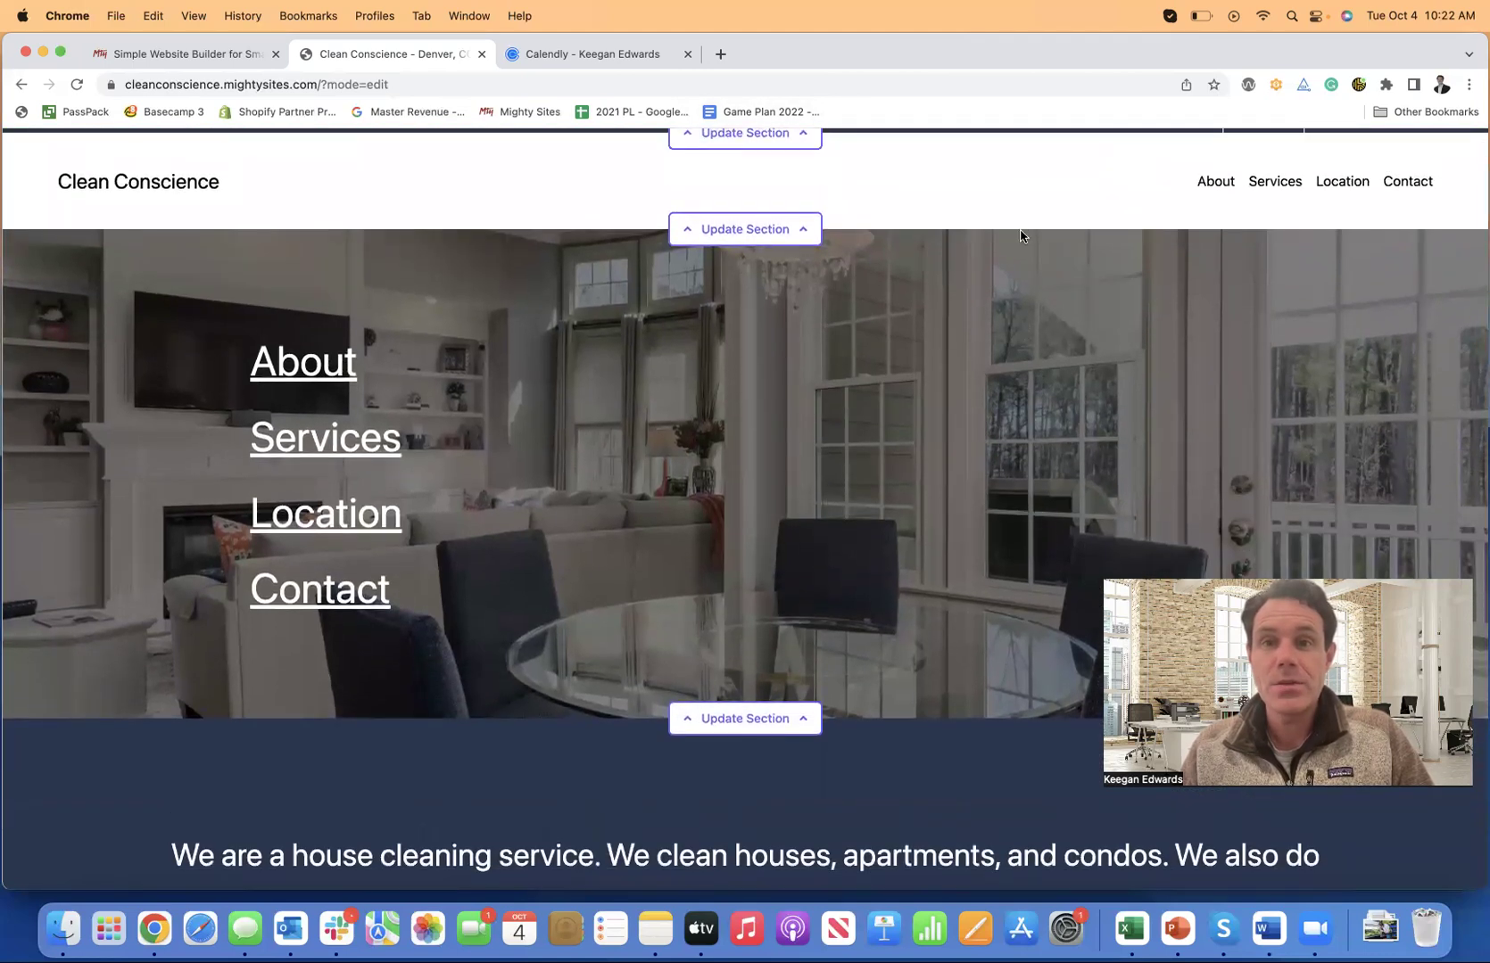
pyautogui.scroll(2, 1020, 183)
pyautogui.click(1018, 152)
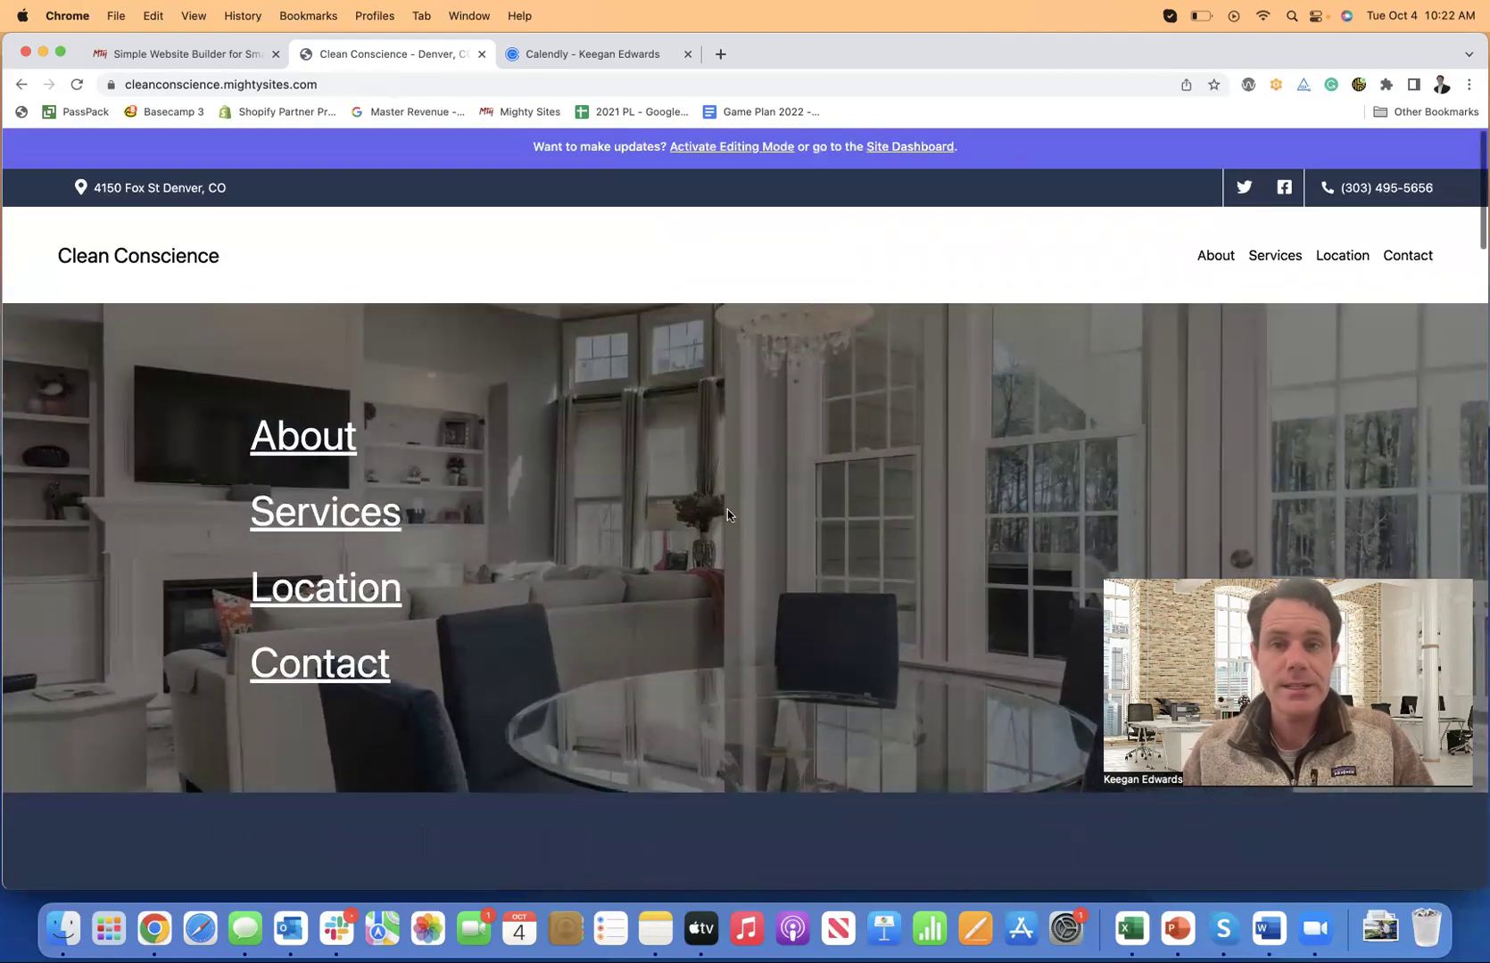
pyautogui.scroll(-1, 727, 515)
pyautogui.scroll(1, 727, 515)
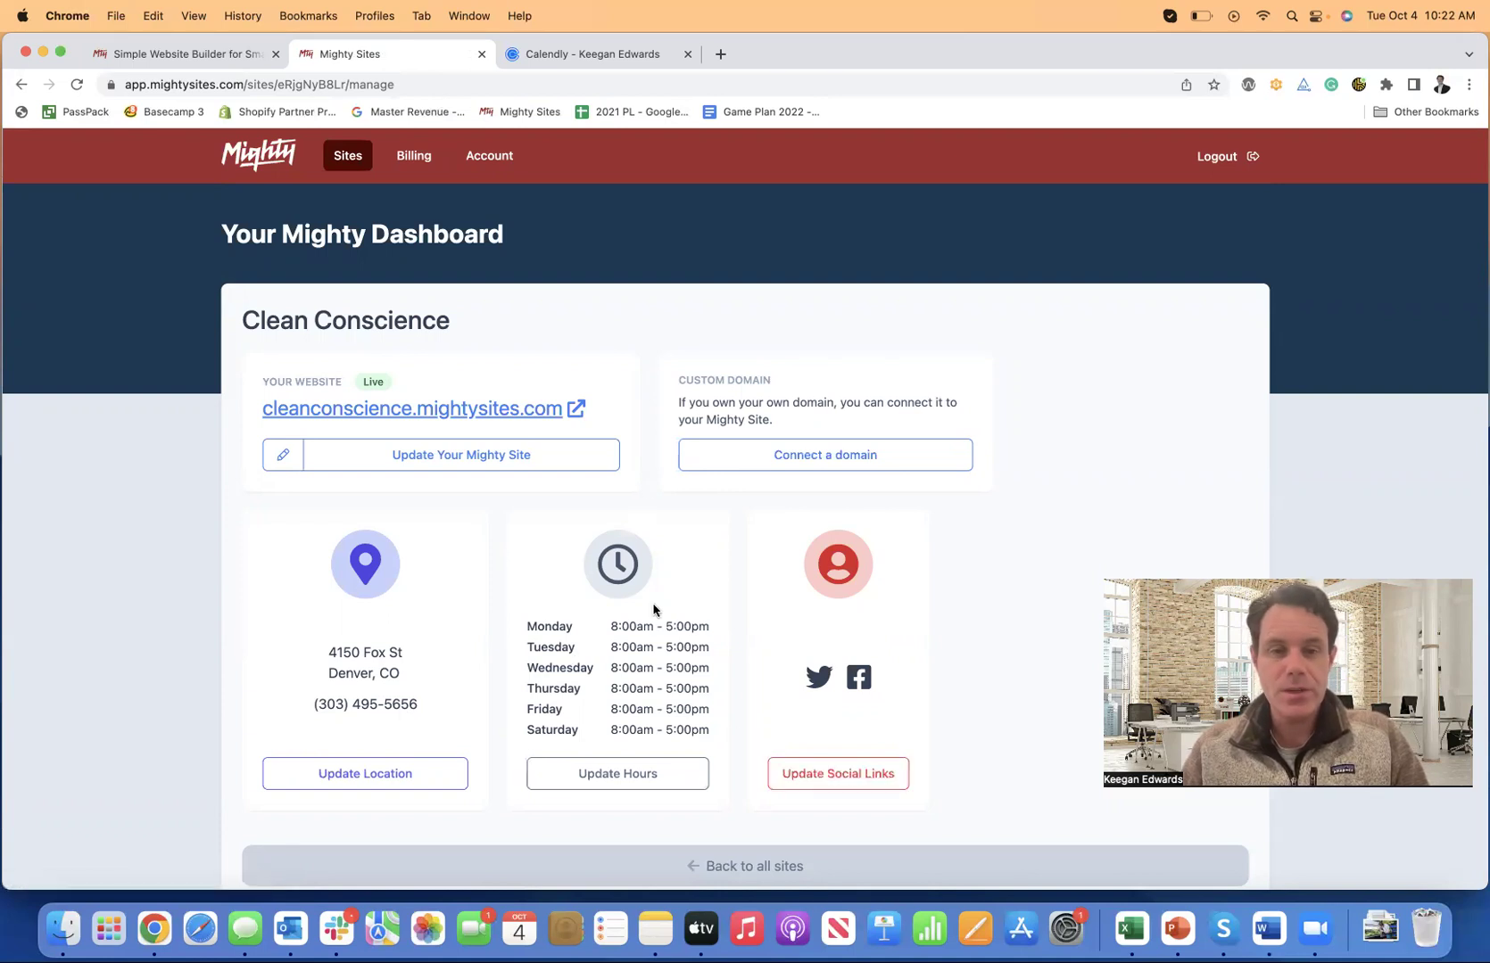
pyautogui.click(457, 461)
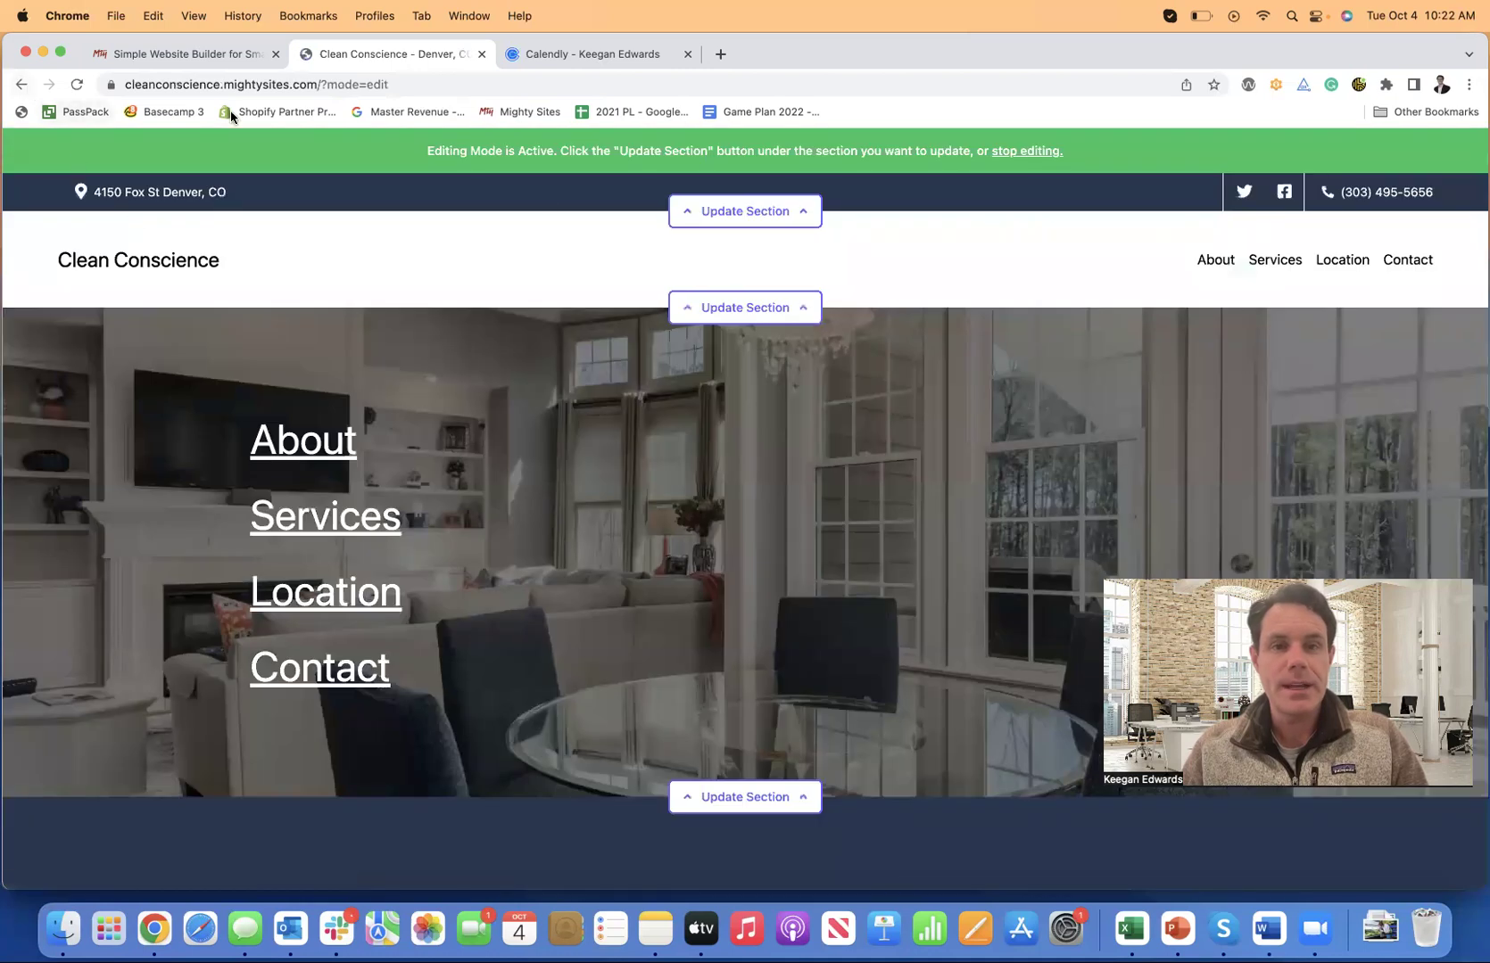
pyautogui.click(1026, 151)
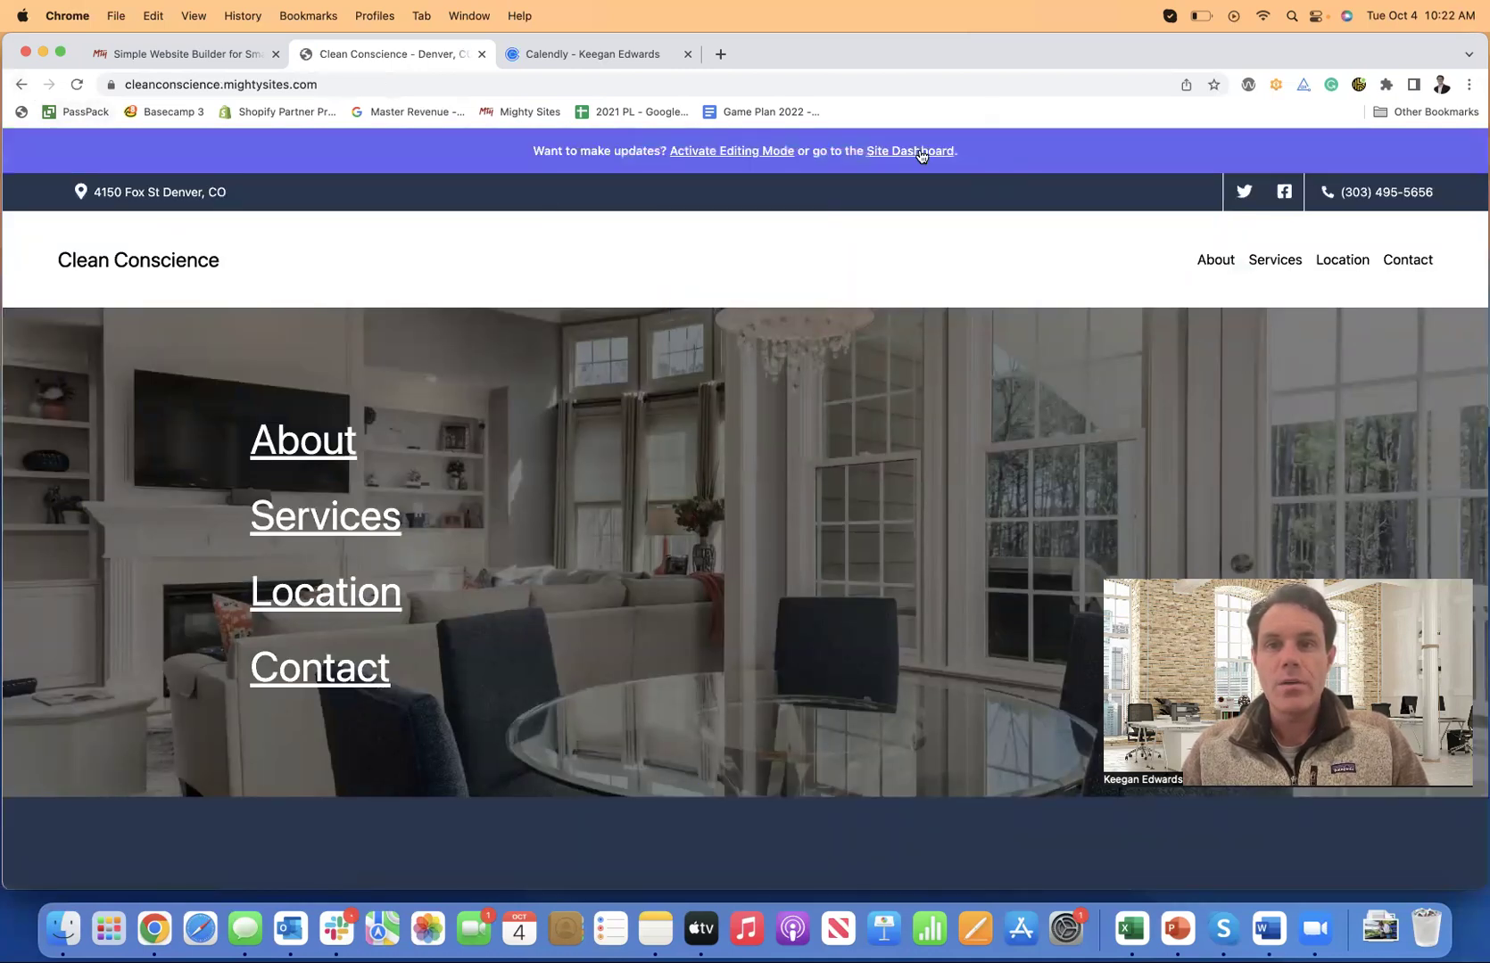
pyautogui.click(921, 153)
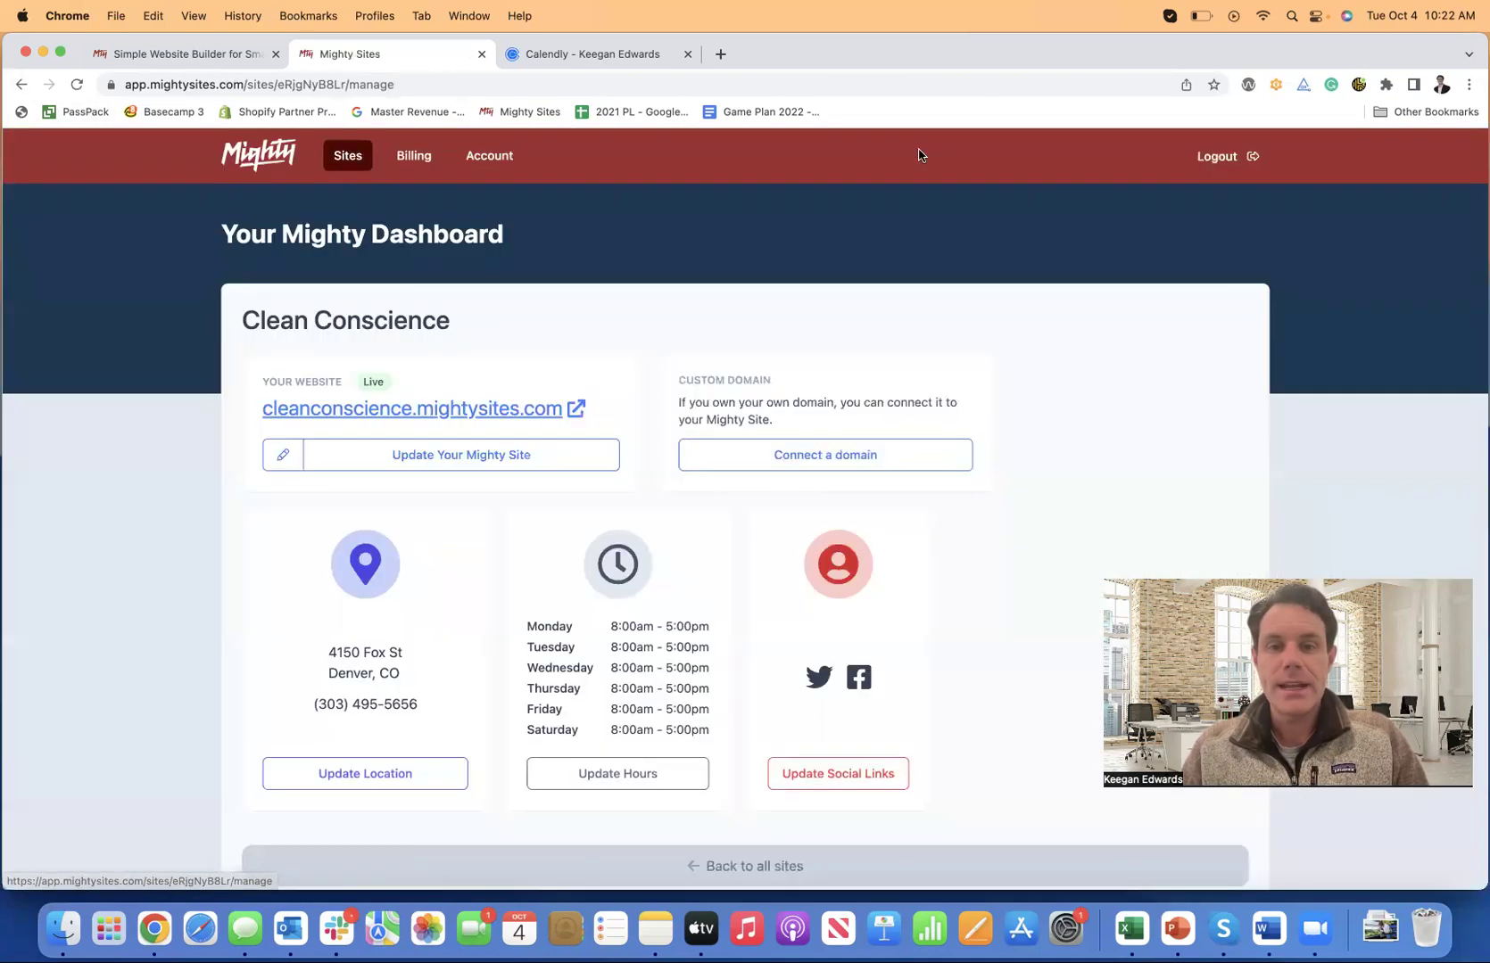
pyautogui.click(818, 456)
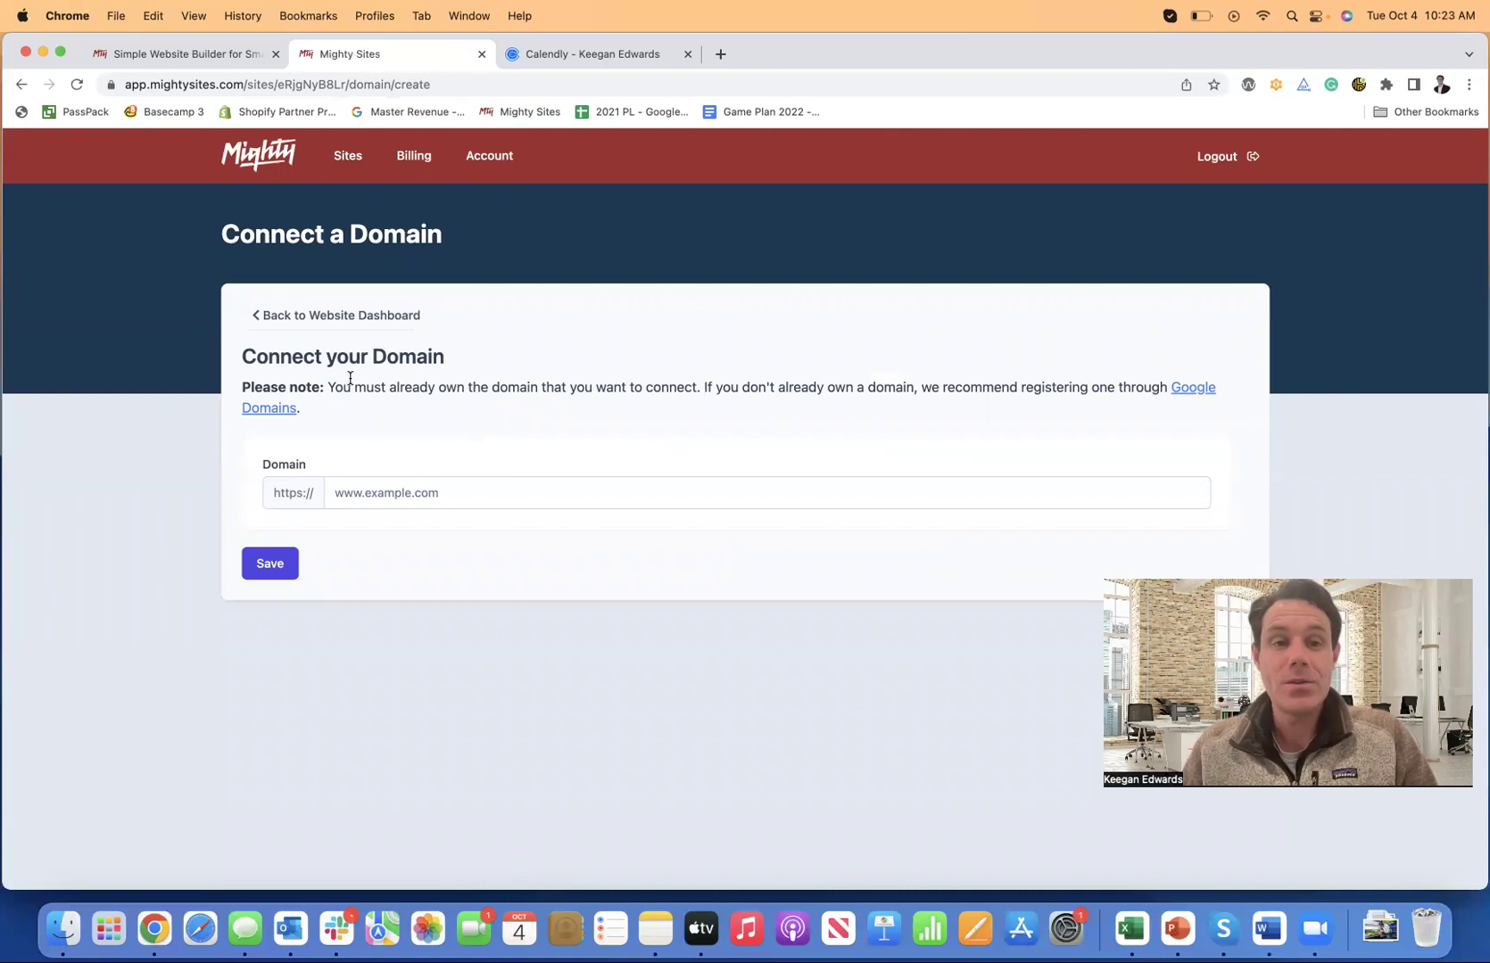
pyautogui.click(338, 315)
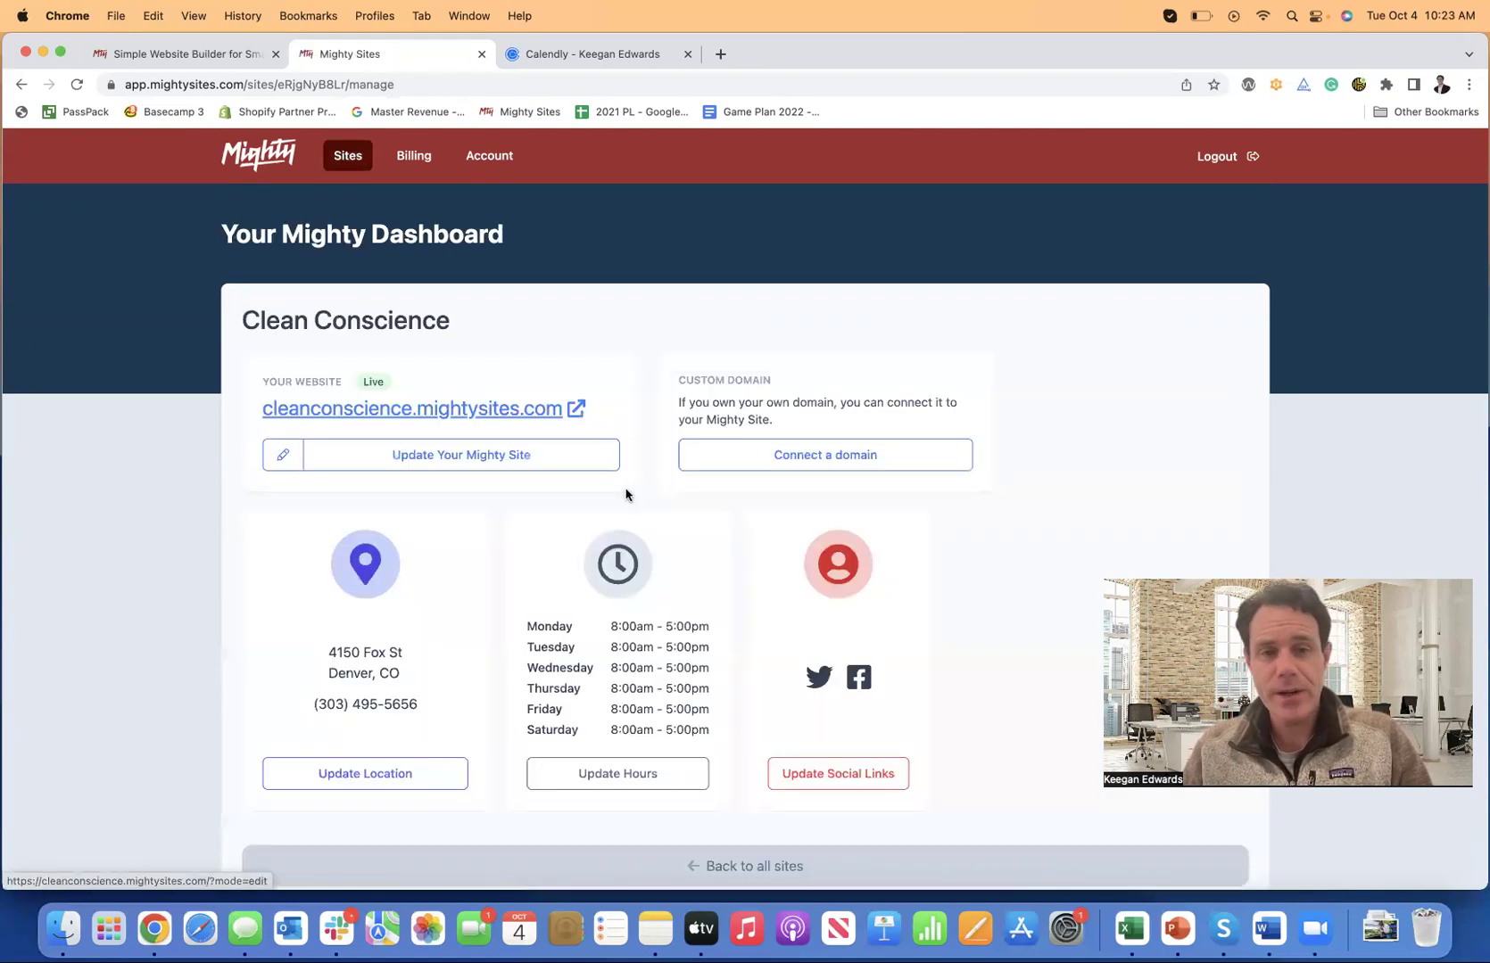
pyautogui.scroll(-1, 625, 492)
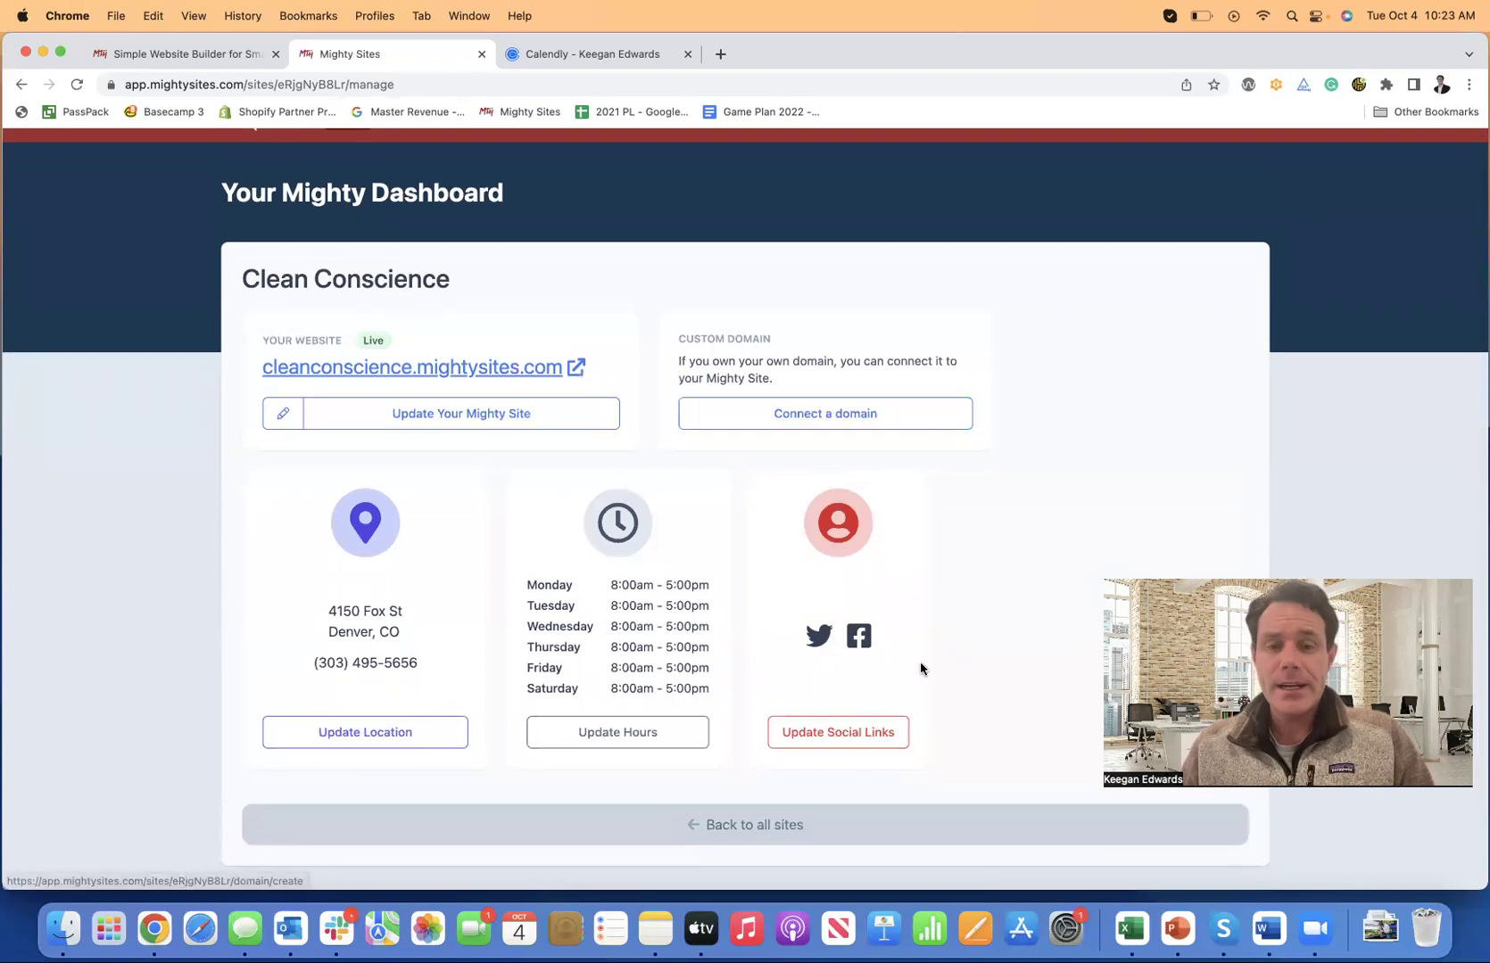
pyautogui.scroll(1, 920, 665)
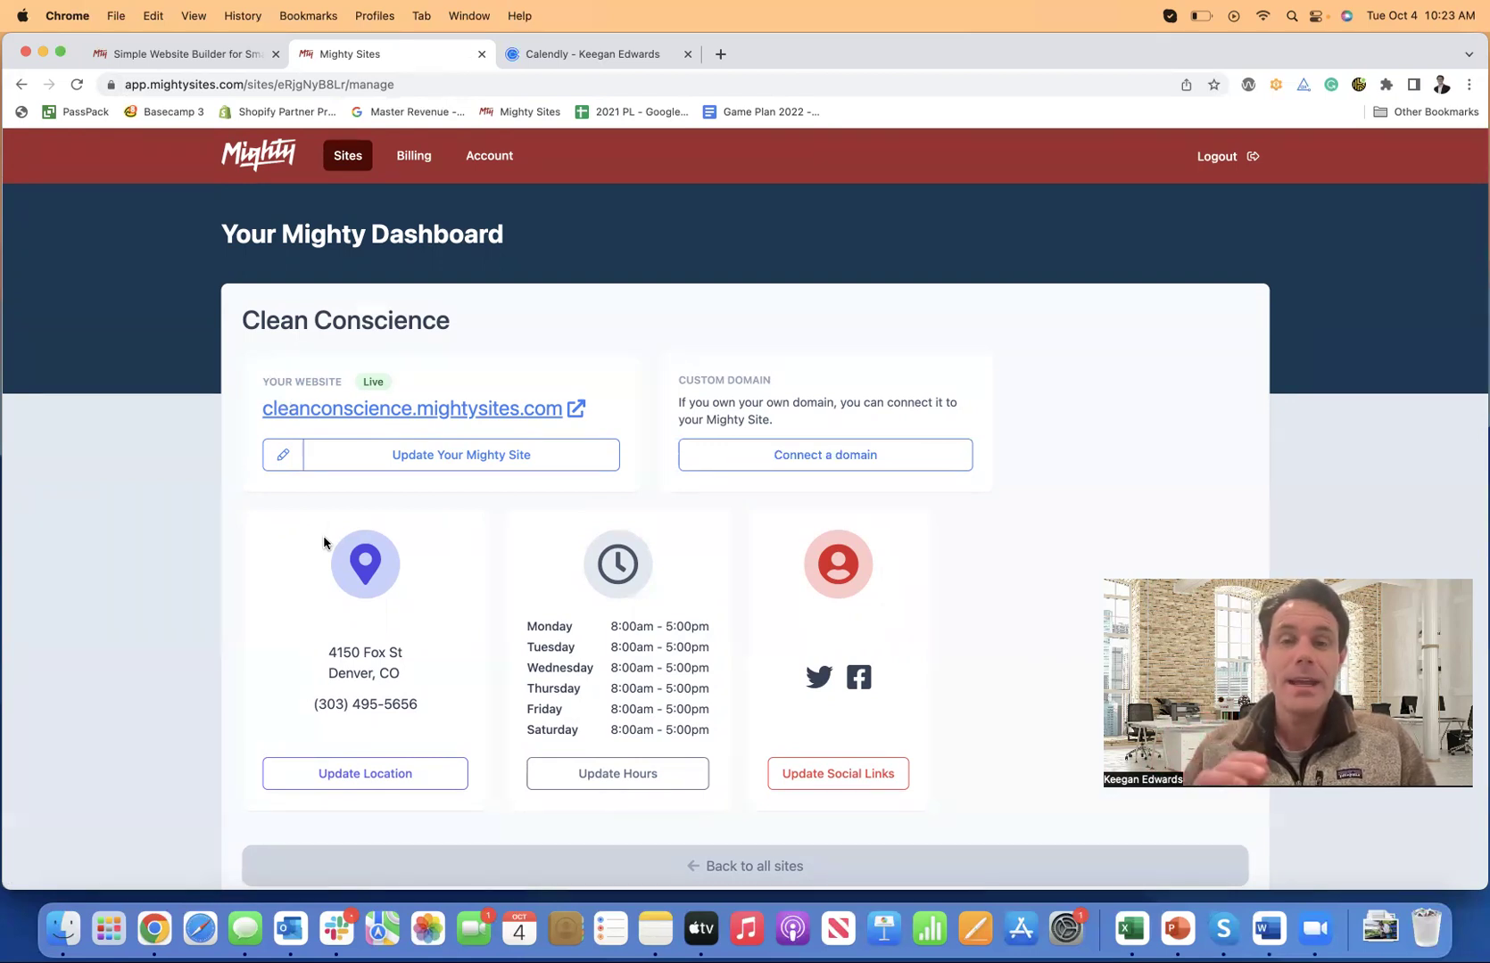
pyautogui.scroll(-1, 505, 635)
pyautogui.scroll(2, 447, 152)
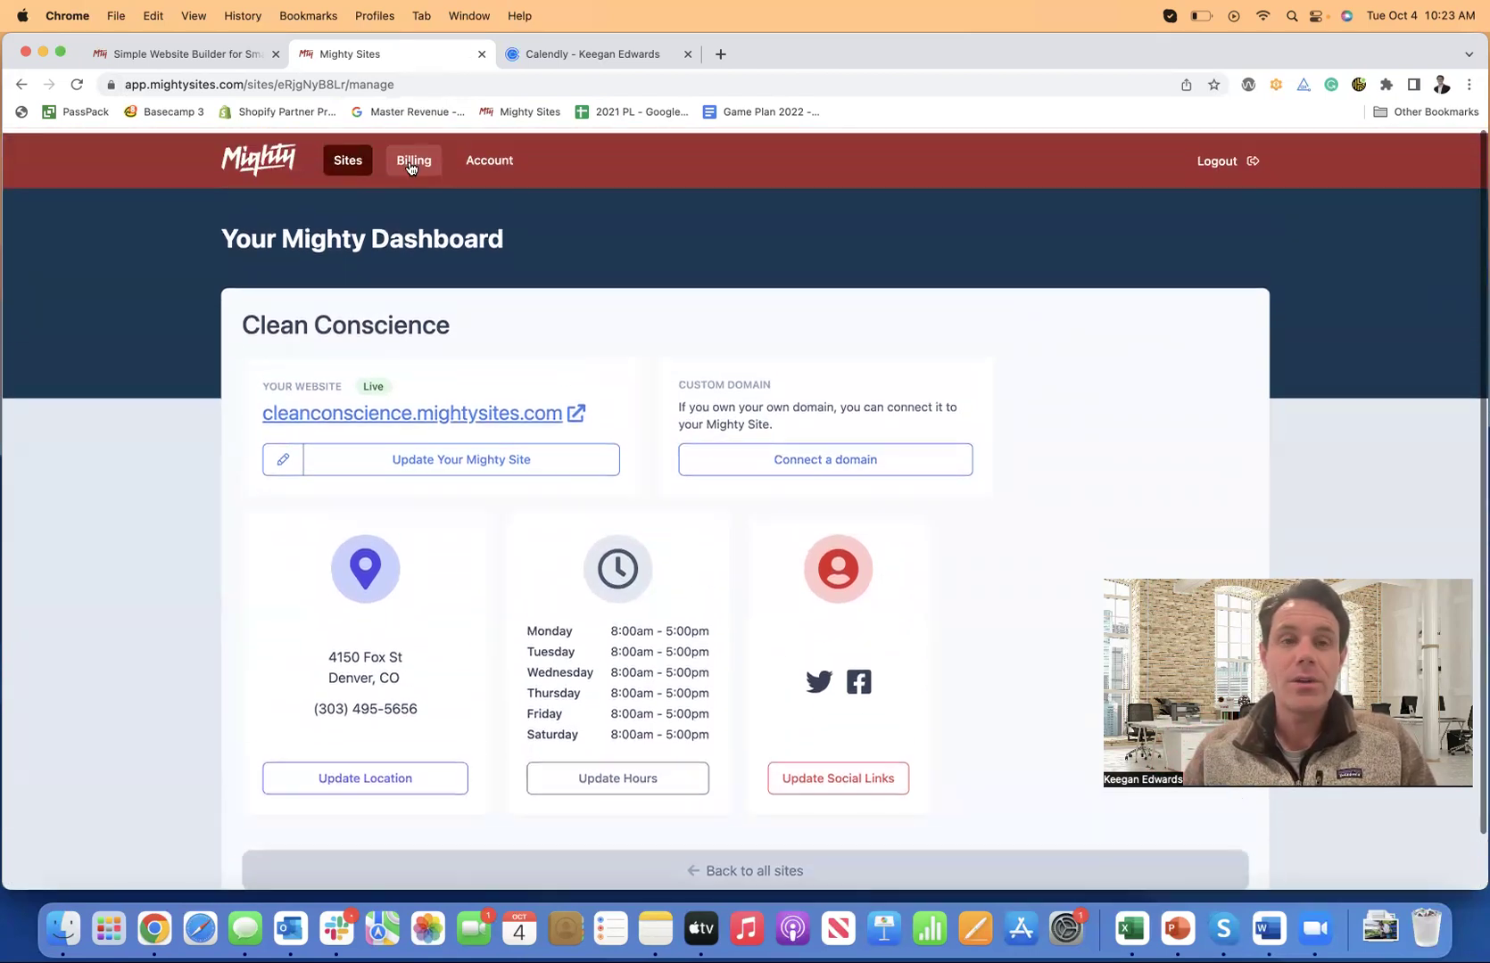
pyautogui.click(411, 169)
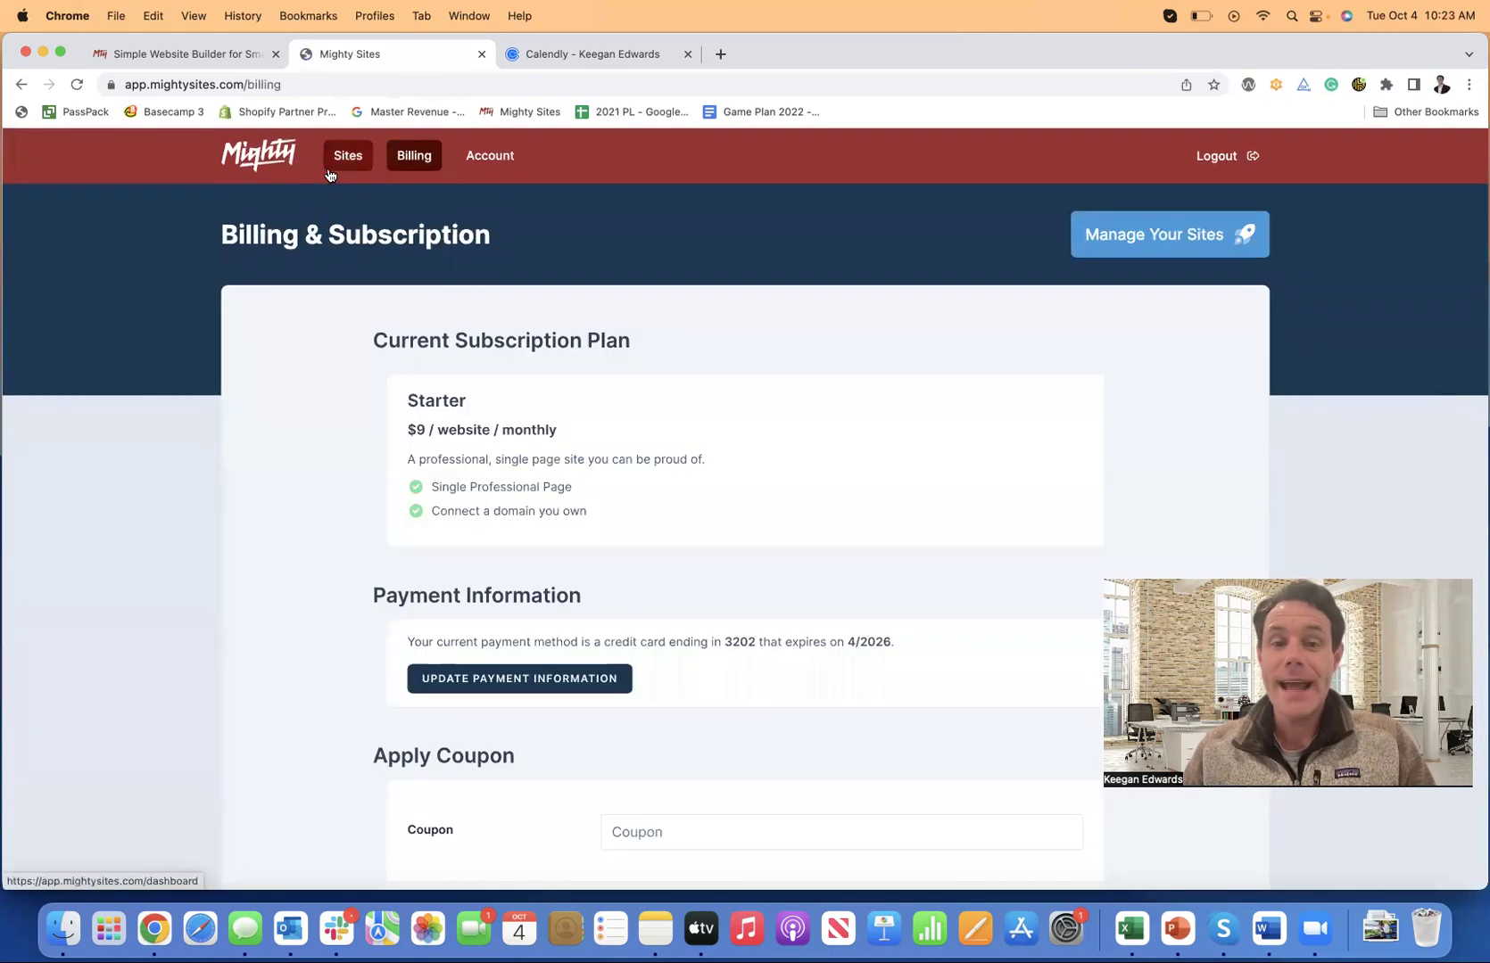
pyautogui.click(274, 164)
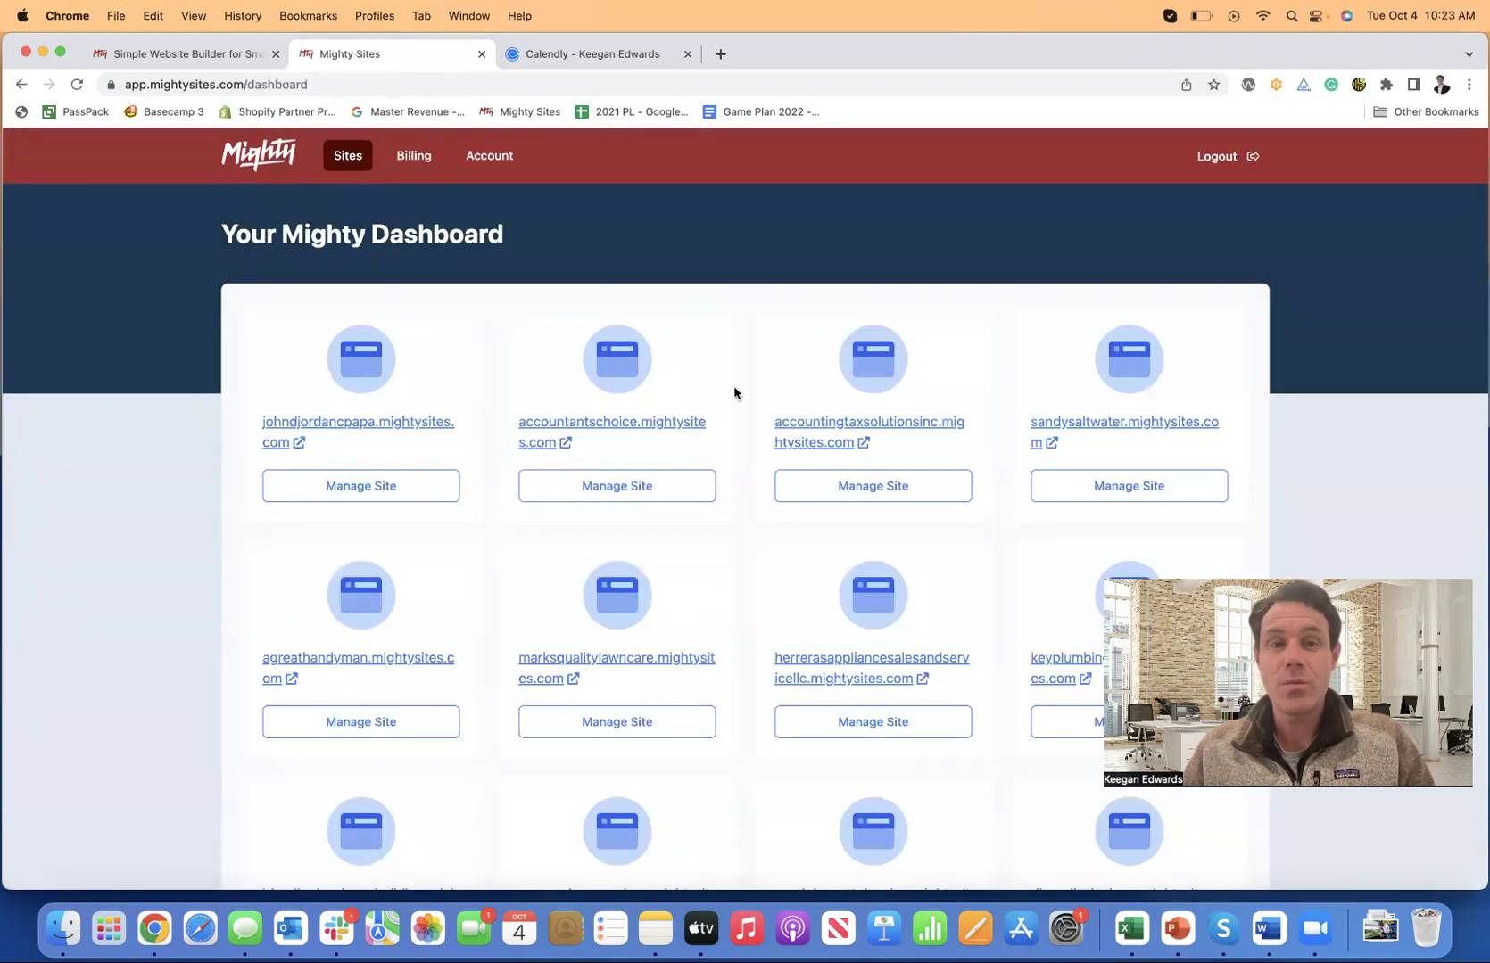
pyautogui.scroll(-15, 718, 527)
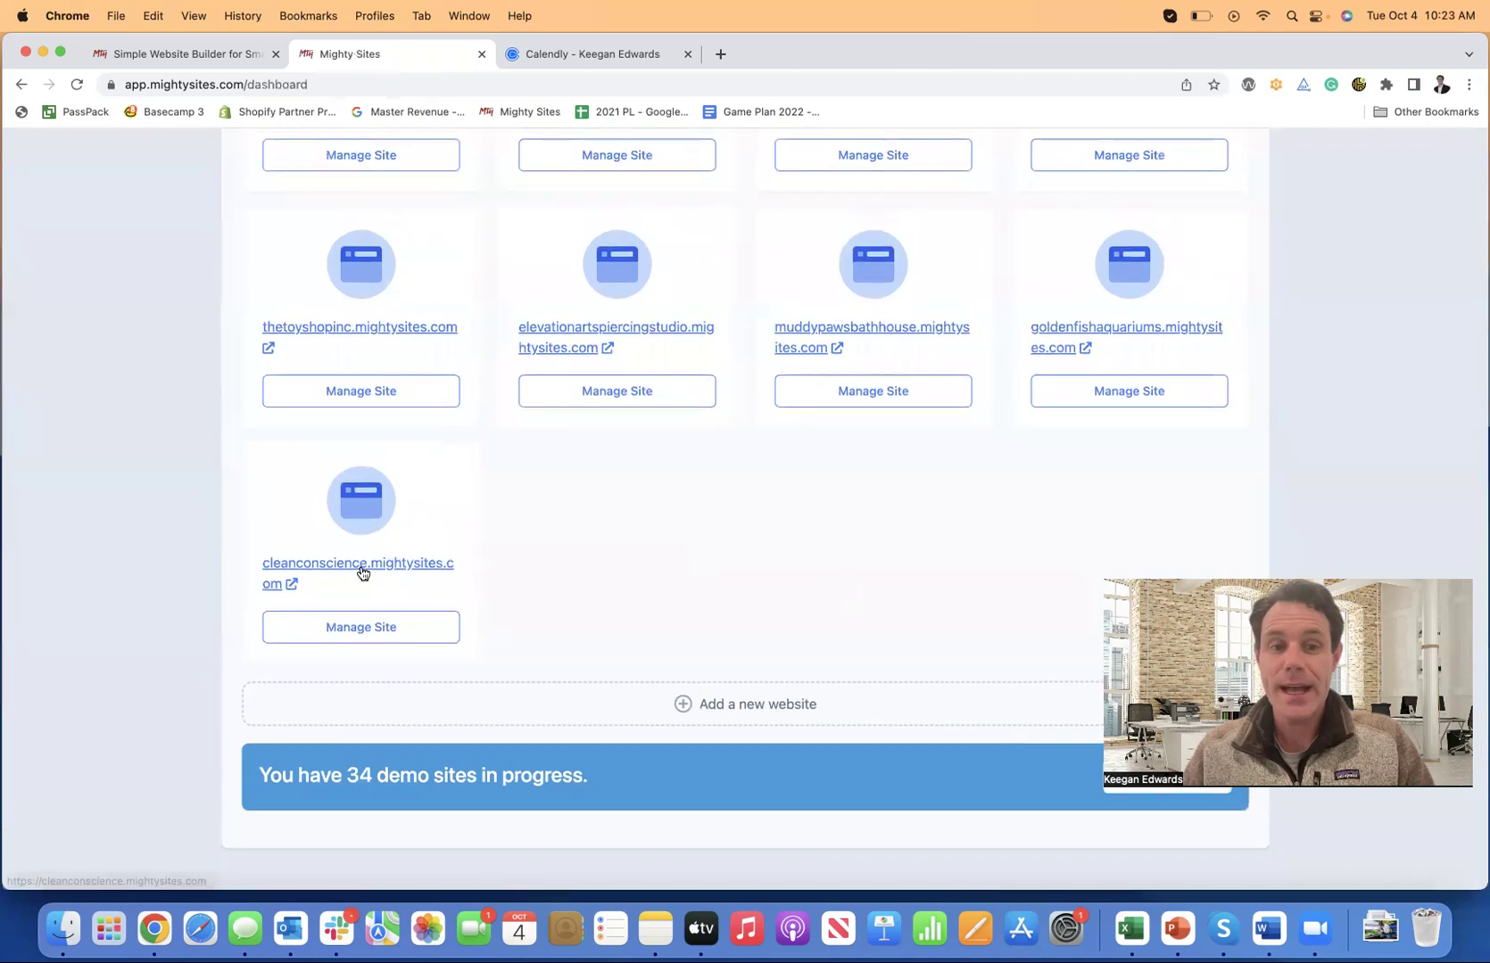
pyautogui.click(348, 631)
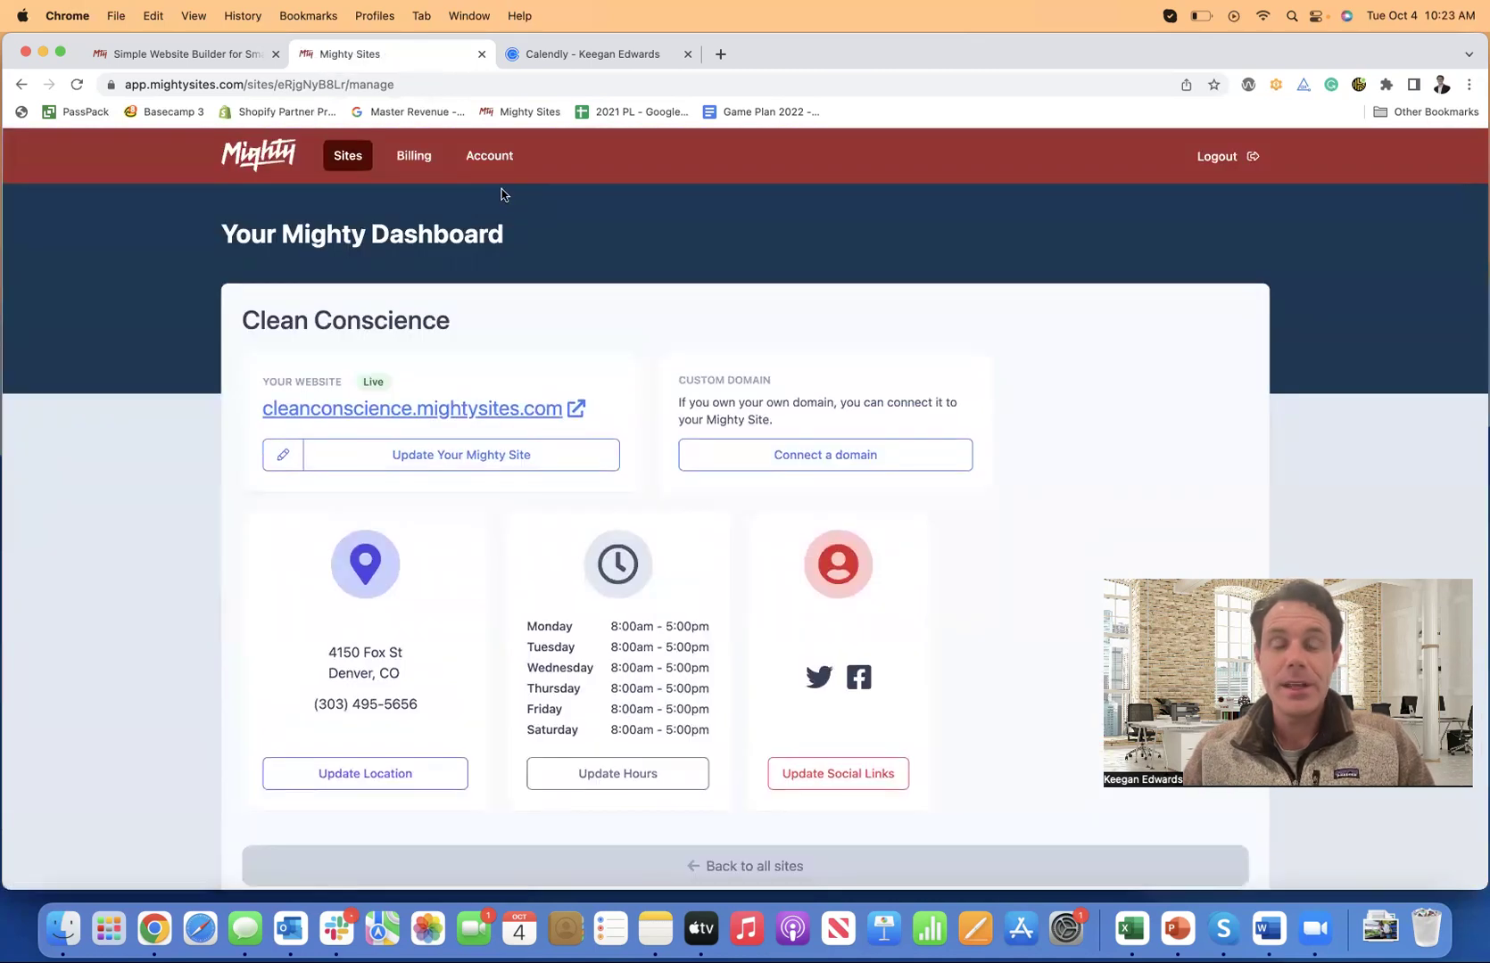